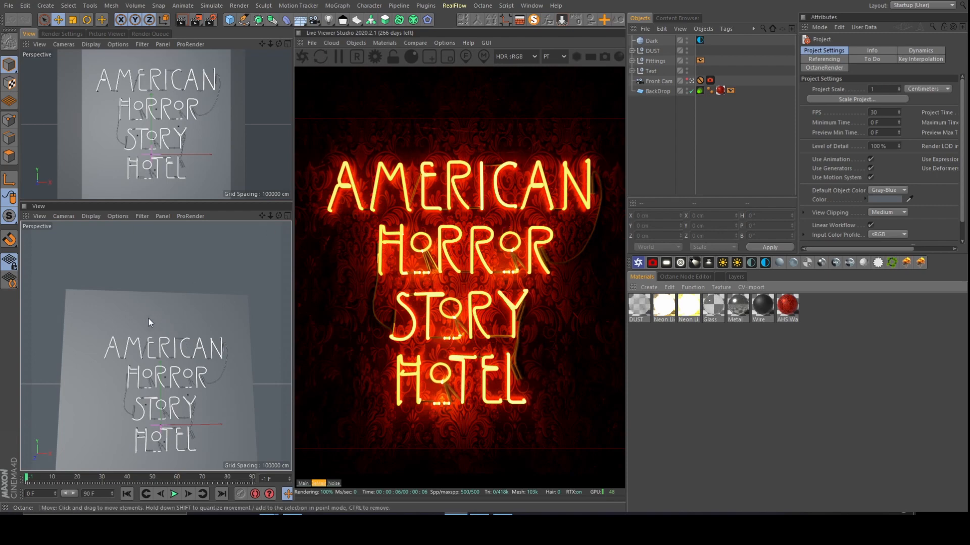
Examine the neon sign from several angles, the environment tag of the Dark sky object, and the DUST group's properties
{"action": "left_click_drag", "start_coordinate": [148, 318], "coordinate": [186, 330], "text": "alt"}
{"action": "middle_click_drag", "start_coordinate": [149, 318], "coordinate": [171, 295], "text": "alt"}
{"action": "left_click_drag", "start_coordinate": [152, 314], "coordinate": [118, 305], "text": "alt"}
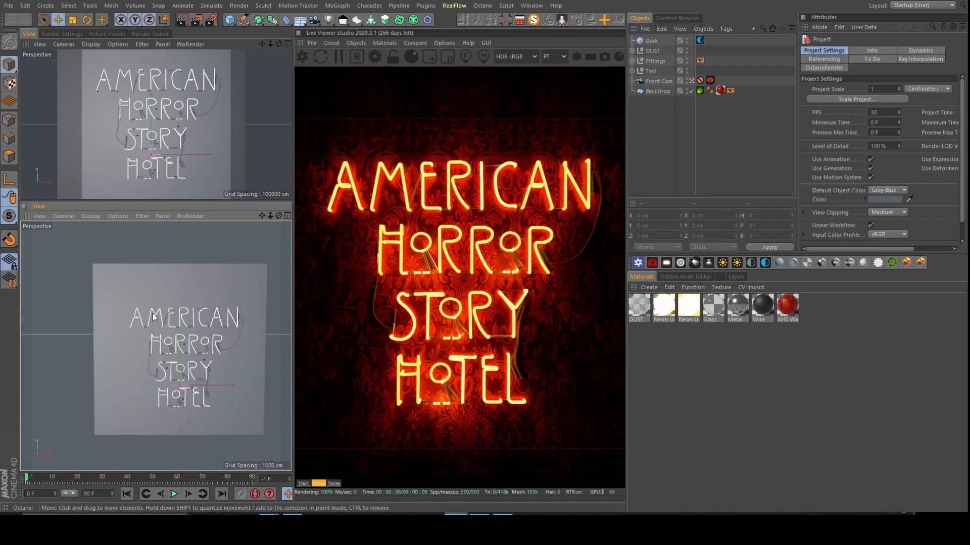
{"action": "right_click_drag", "start_coordinate": [152, 317], "coordinate": [191, 319], "text": "alt"}
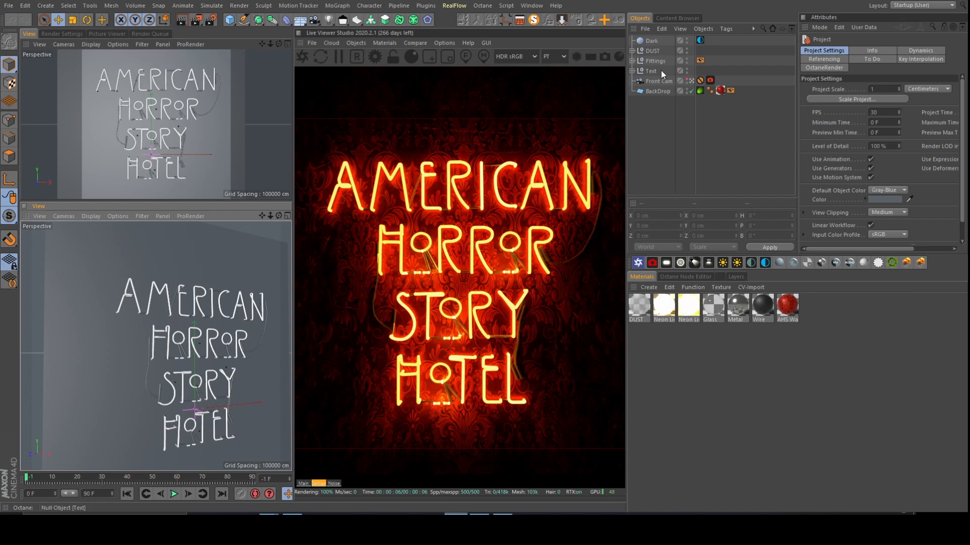
{"action": "left_click", "coordinate": [700, 40]}
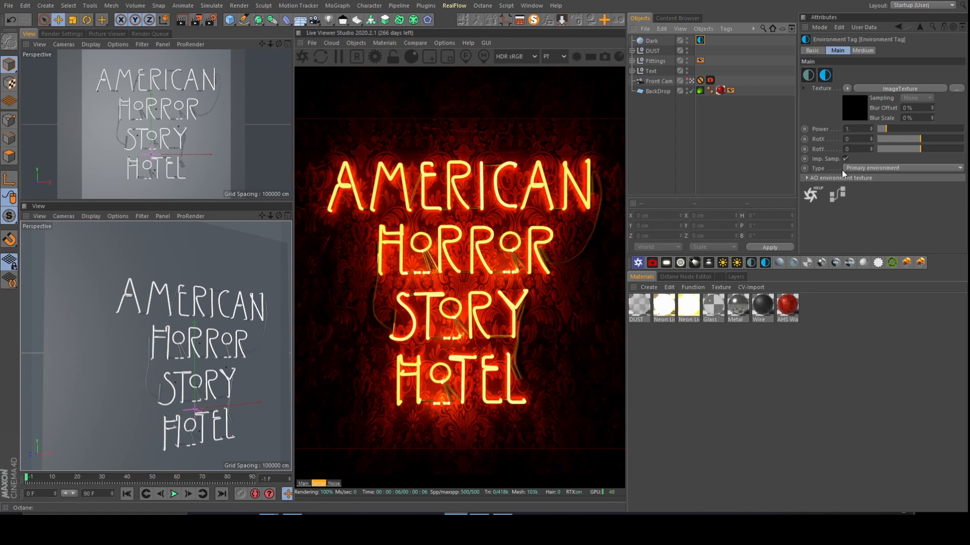
{"action": "left_click", "coordinate": [652, 51]}
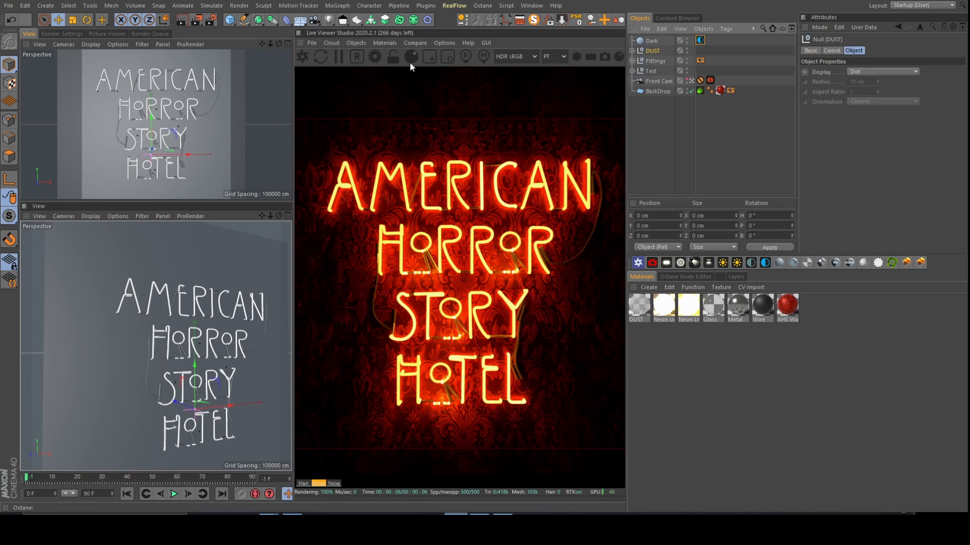
Examine the neon letters up close in the live render with the resolution lock temporarily switched on
{"action": "left_click", "coordinate": [394, 55]}
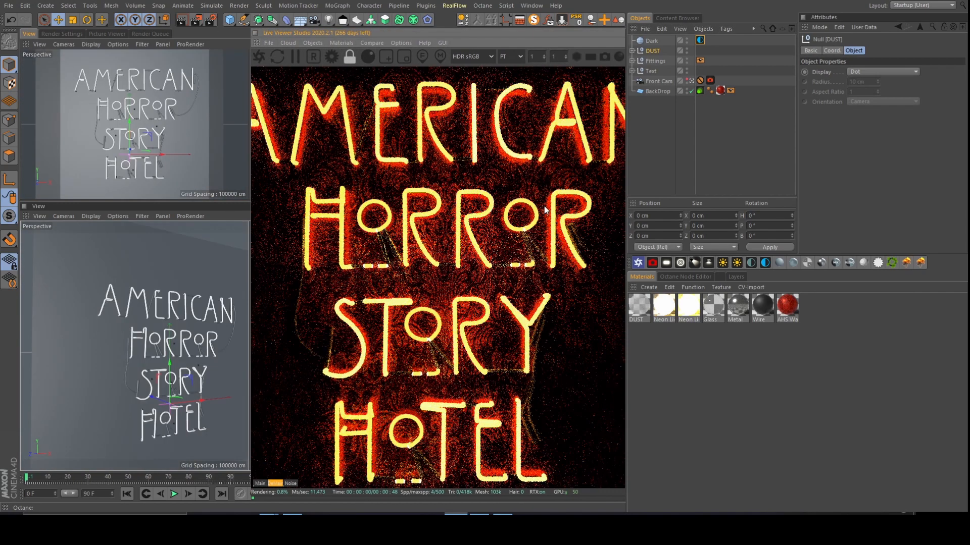
{"action": "scroll", "coordinate": [489, 326], "scroll_direction": "up", "scroll_amount": 2}
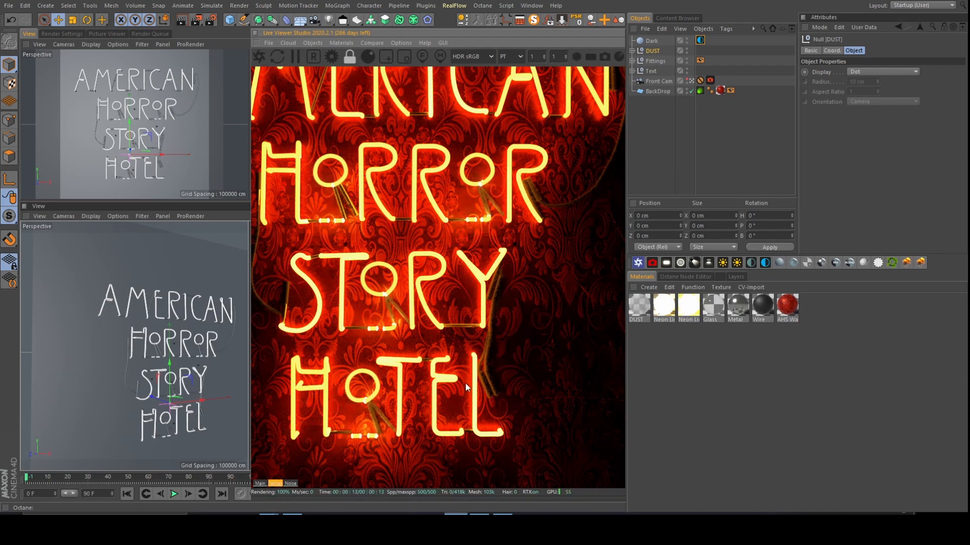
{"action": "mouse_move", "coordinate": [494, 375]}
{"action": "middle_mouse_down"}
{"action": "mouse_move", "coordinate": [423, 280]}
{"action": "mouse_move", "coordinate": [501, 380]}
{"action": "middle_mouse_up"}
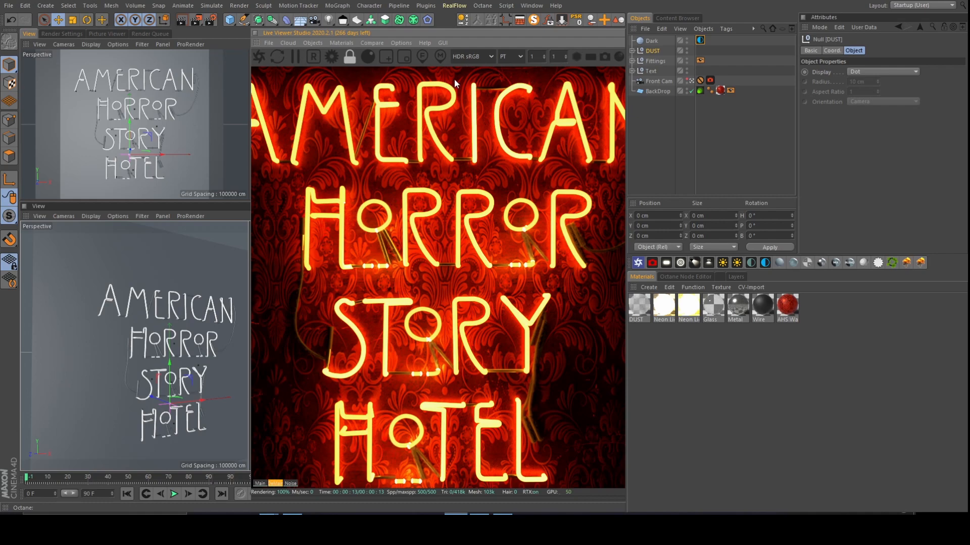
{"action": "left_click", "coordinate": [347, 57]}
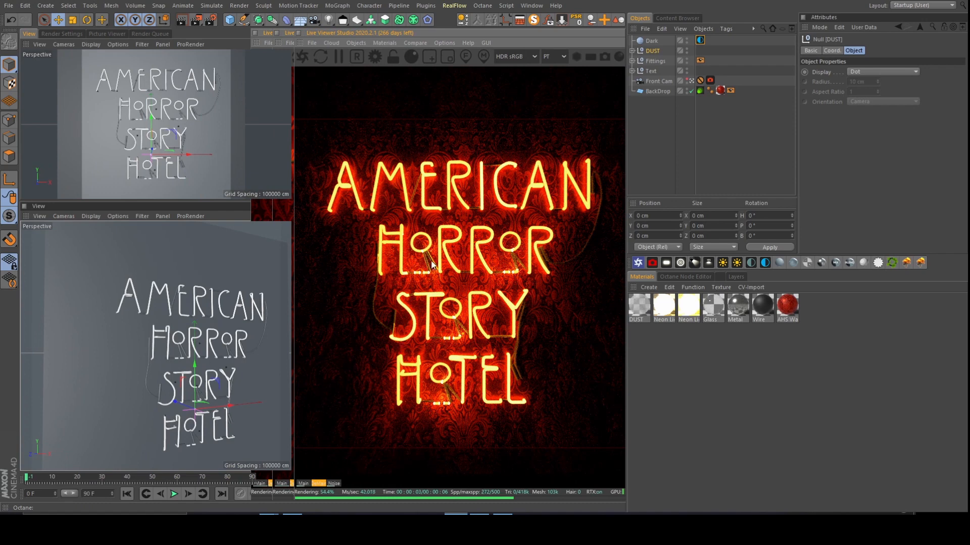
Inspect the Text group's hierarchy, checking the contents of the American, Horror, Story and Hotel subgroups
{"action": "left_click", "coordinate": [646, 72]}
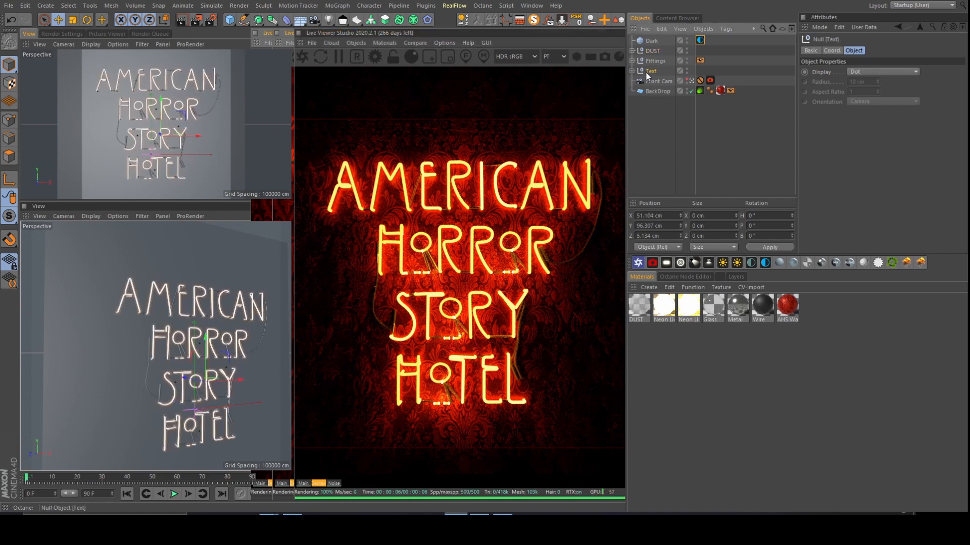
{"action": "left_click", "coordinate": [632, 71]}
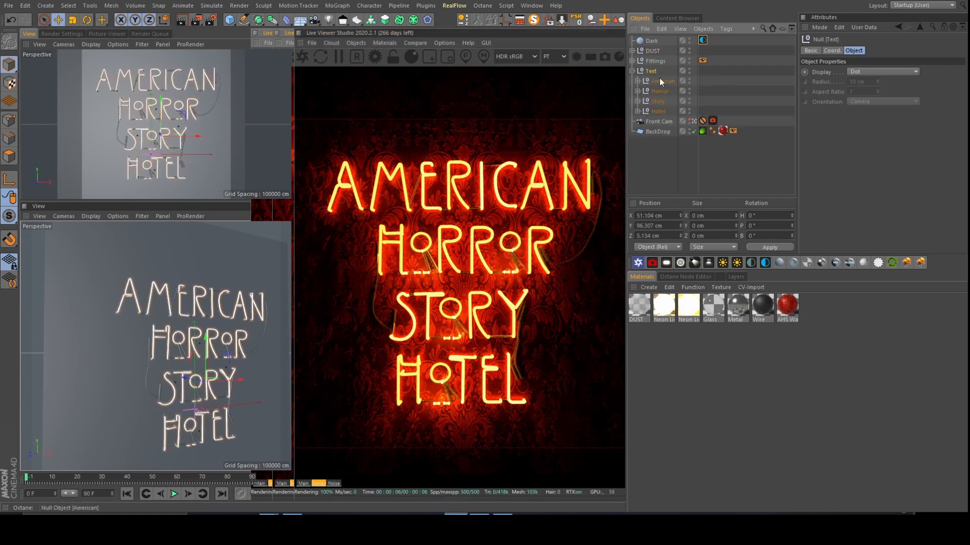
{"action": "left_click", "coordinate": [632, 70]}
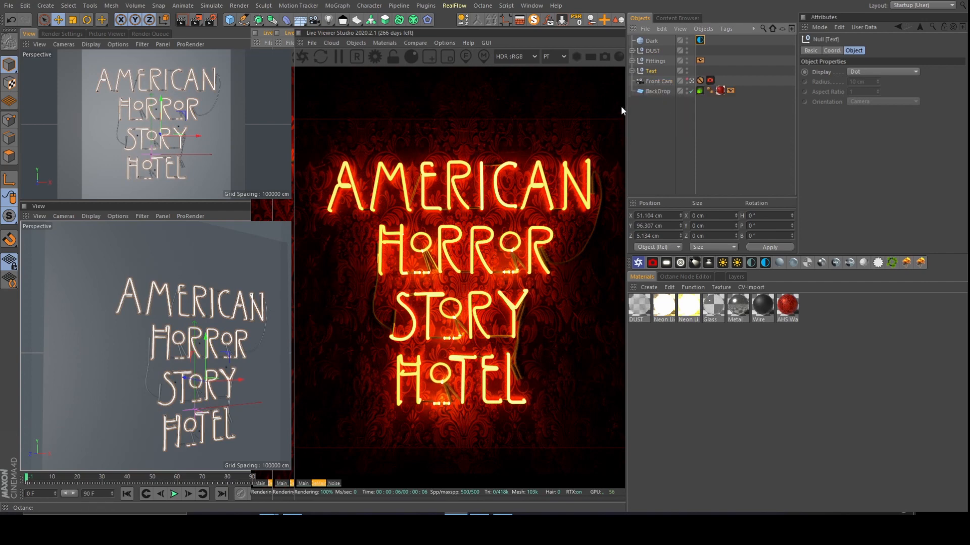
{"action": "left_click", "coordinate": [632, 71]}
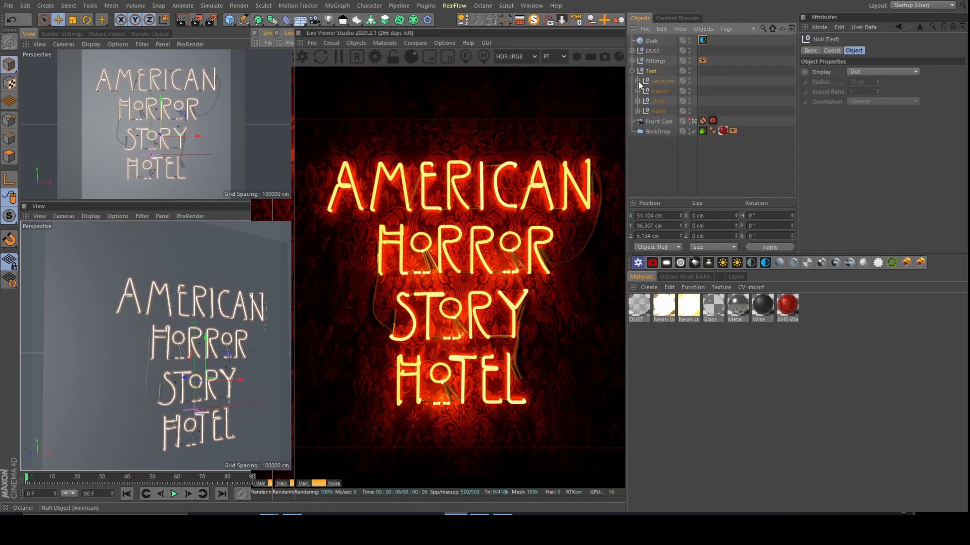
{"action": "left_click", "coordinate": [638, 81]}
{"action": "left_click", "coordinate": [638, 82]}
{"action": "left_click", "coordinate": [638, 91]}
{"action": "left_click", "coordinate": [638, 91]}
{"action": "left_click", "coordinate": [638, 101]}
{"action": "left_click", "coordinate": [637, 101]}
{"action": "left_click", "coordinate": [638, 111]}
{"action": "left_click", "coordinate": [638, 111]}
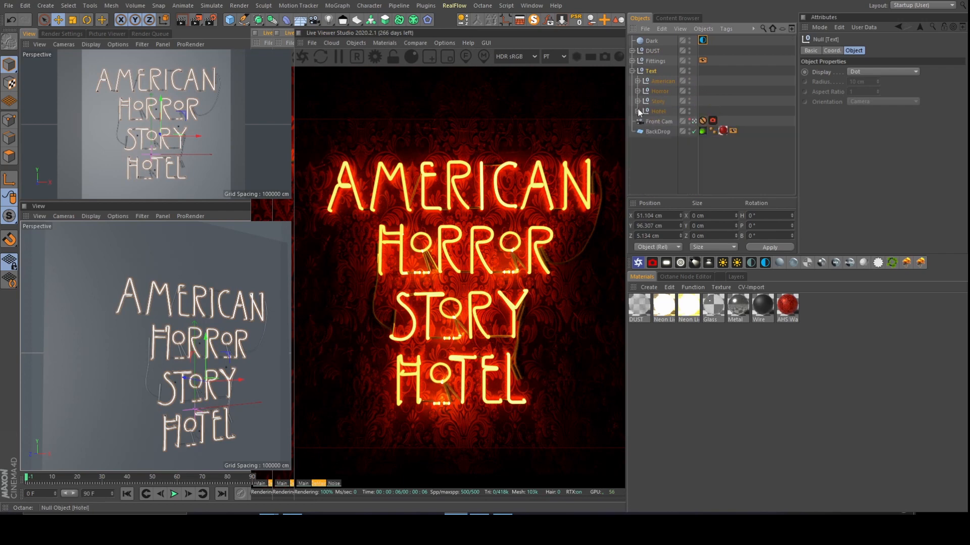
{"action": "left_click", "coordinate": [632, 70]}
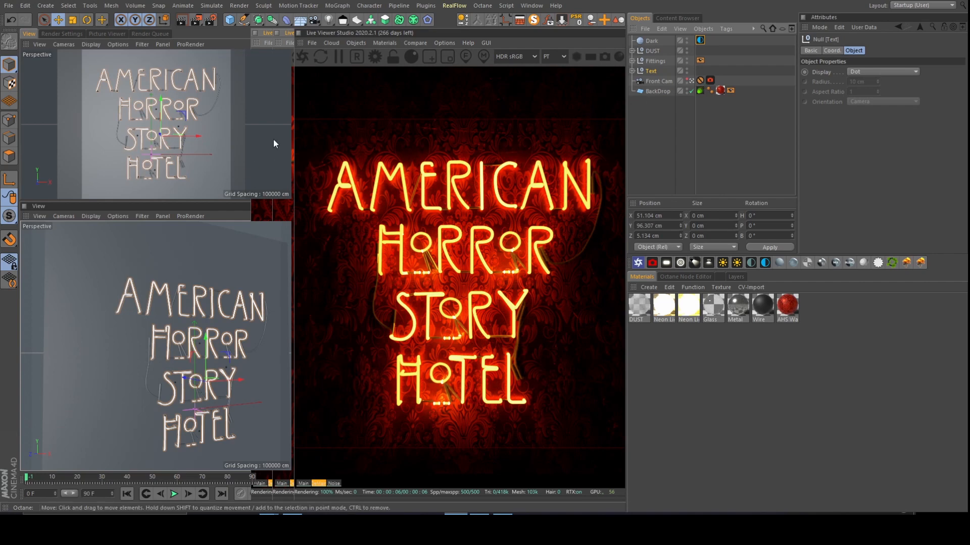
Inspect the BackDrop plane's object properties and its AHS Wallpaper texture tag
{"action": "left_click", "coordinate": [656, 91]}
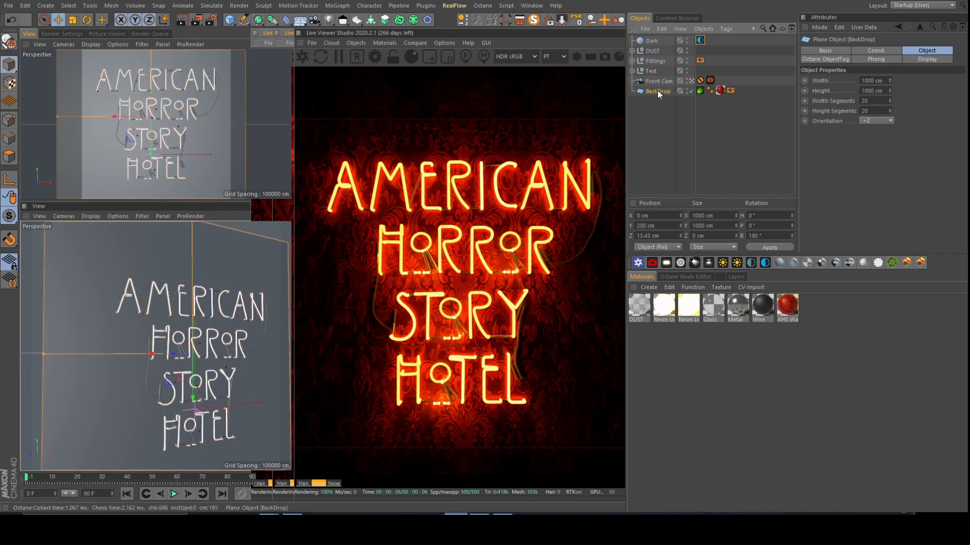
{"action": "left_click", "coordinate": [720, 90]}
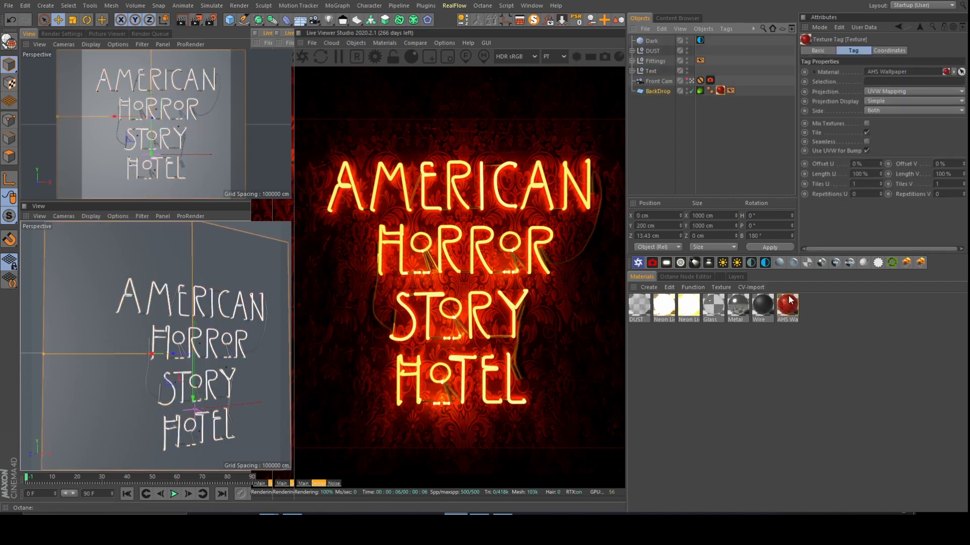
{"action": "left_click", "coordinate": [389, 43]}
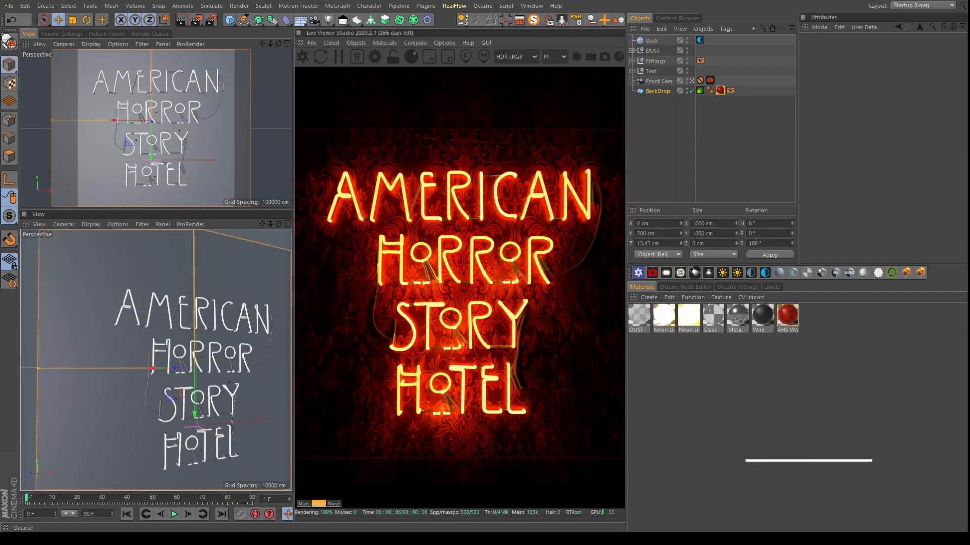
{"action": "left_click", "coordinate": [869, 206]}
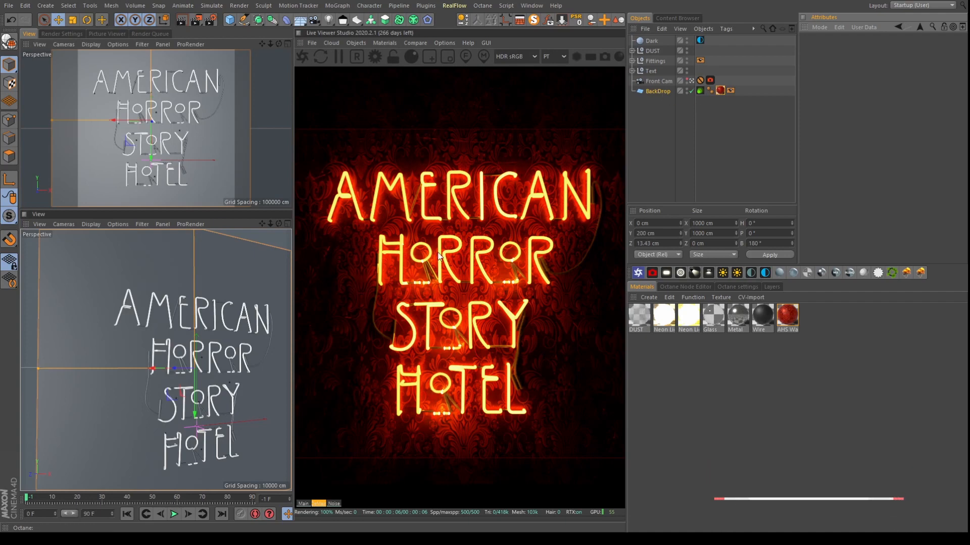
Hide the DUST and Fittings groups and the words Horror, Story and Hotel in both the viewport and the render
{"action": "left_click", "coordinate": [686, 51], "text": "ctrl"}
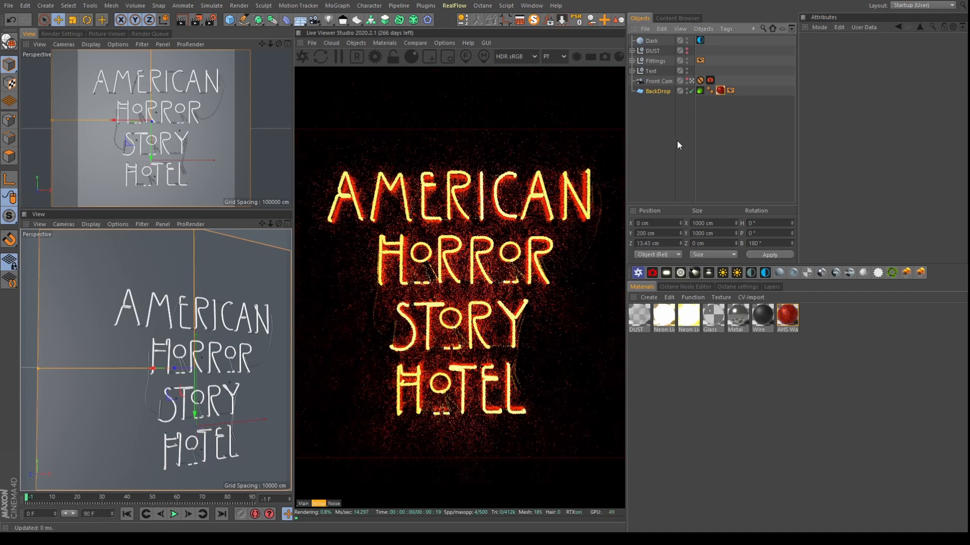
{"action": "left_click", "coordinate": [687, 60], "text": "ctrl"}
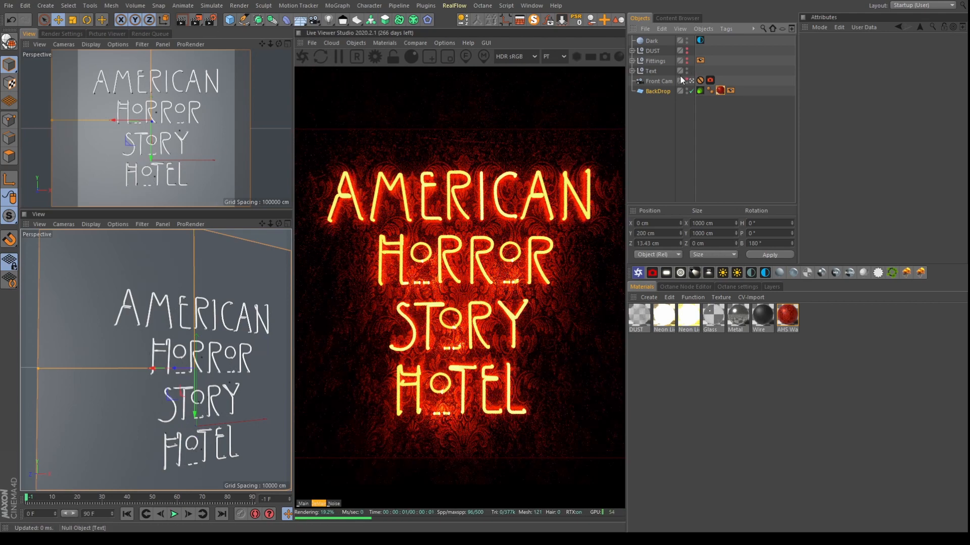
{"action": "left_click", "coordinate": [632, 71]}
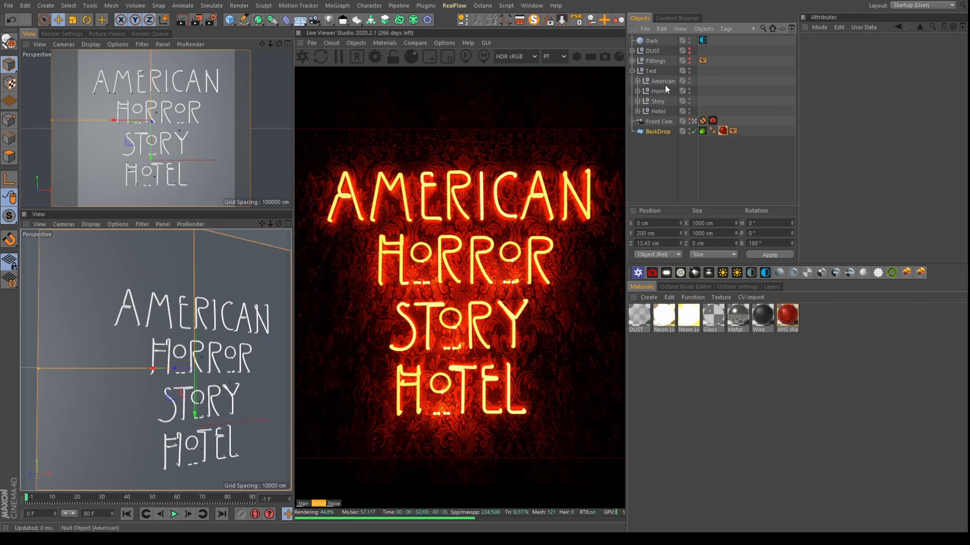
{"action": "left_click", "coordinate": [689, 91], "text": "ctrl"}
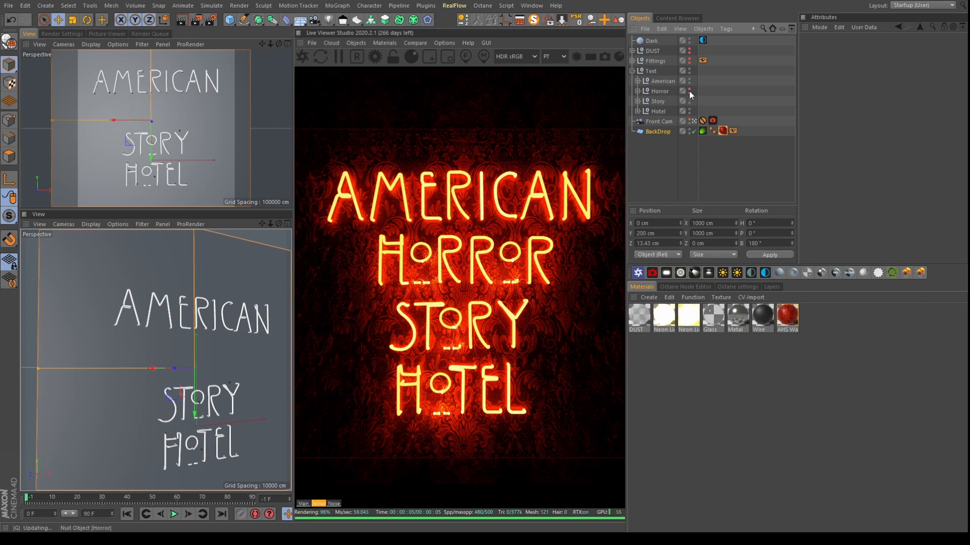
{"action": "left_click", "coordinate": [689, 101], "text": "ctrl"}
{"action": "left_click", "coordinate": [688, 111], "text": "ctrl"}
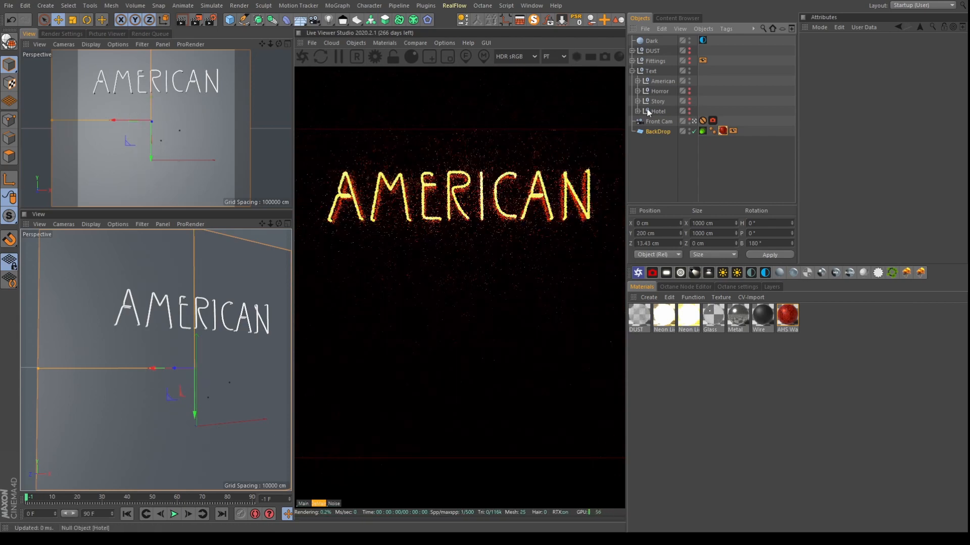
Reveal the Circle and Spline inside the first letter A of the American group and frame that letter
{"action": "left_click", "coordinate": [637, 81]}
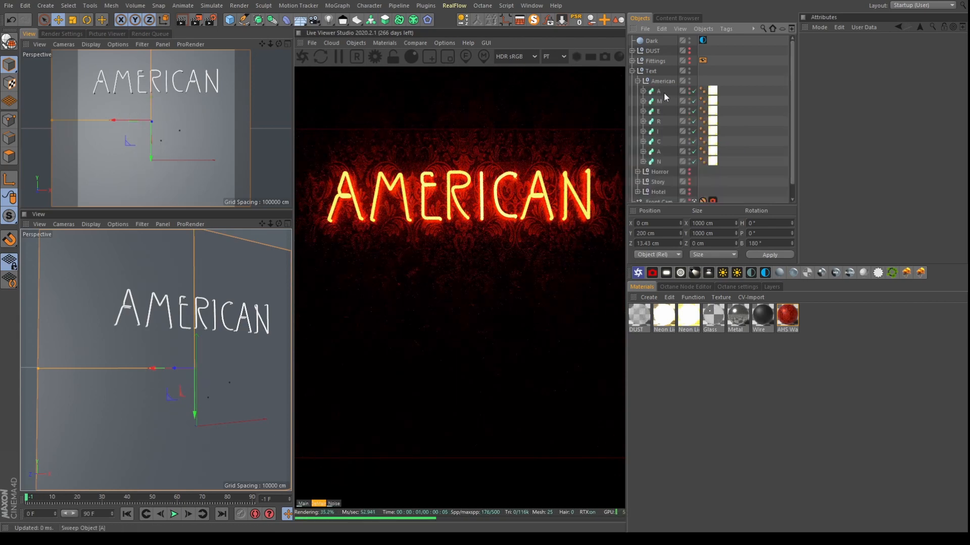
{"action": "left_click", "coordinate": [643, 91]}
{"action": "left_click_drag", "start_coordinate": [148, 304], "coordinate": [187, 316], "text": "alt"}
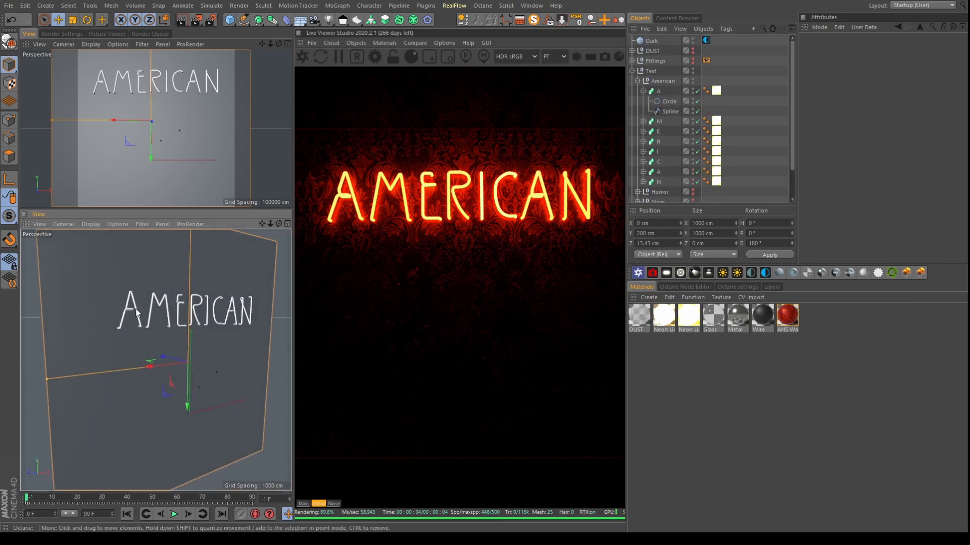
{"action": "right_click_drag", "start_coordinate": [156, 359], "coordinate": [177, 296], "text": "alt"}
{"action": "middle_click_drag", "start_coordinate": [177, 296], "coordinate": [252, 394], "text": "alt"}
{"action": "left_click_drag", "start_coordinate": [252, 394], "coordinate": [166, 316], "text": "alt"}
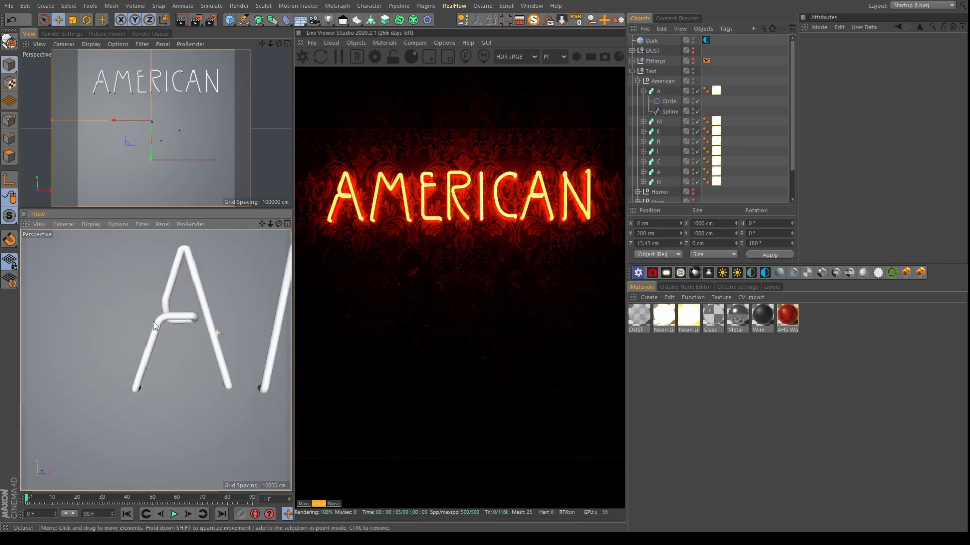
Compare the American lettering with the background reference image in the front view, then return to perspective
{"action": "key", "text": "F4"}
{"action": "scroll", "coordinate": [154, 311], "scroll_direction": "down", "scroll_amount": 6}
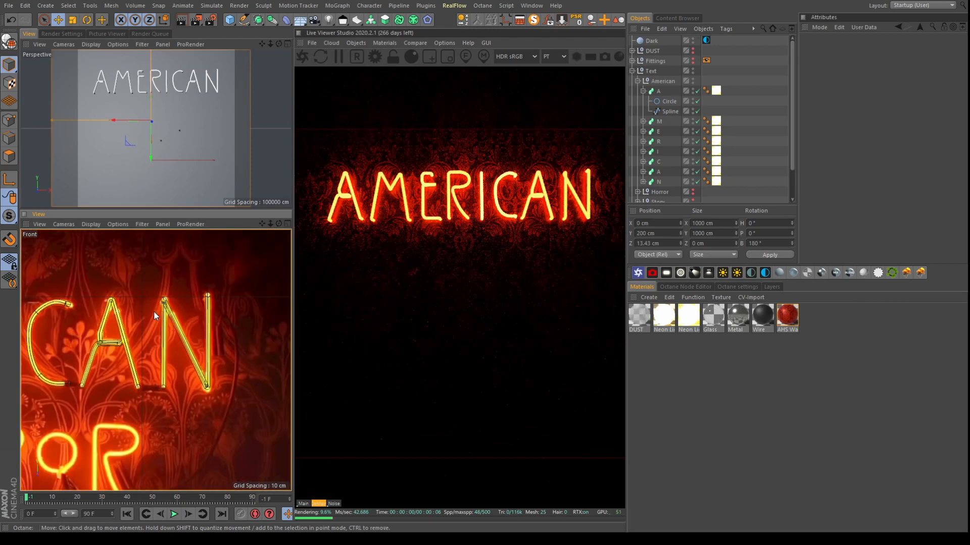
{"action": "middle_click_drag", "start_coordinate": [143, 308], "coordinate": [212, 338], "text": "alt"}
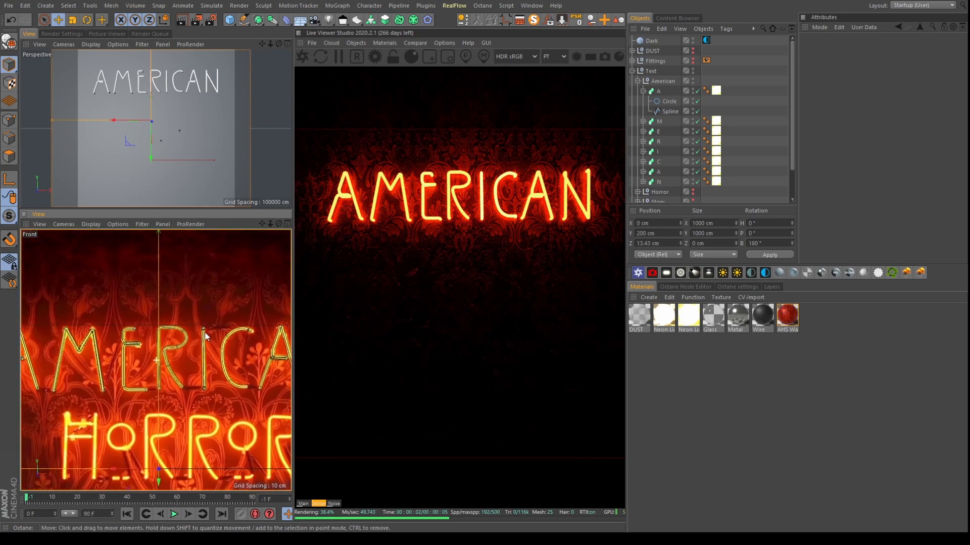
{"action": "middle_click_drag", "start_coordinate": [152, 316], "coordinate": [207, 274], "text": "alt"}
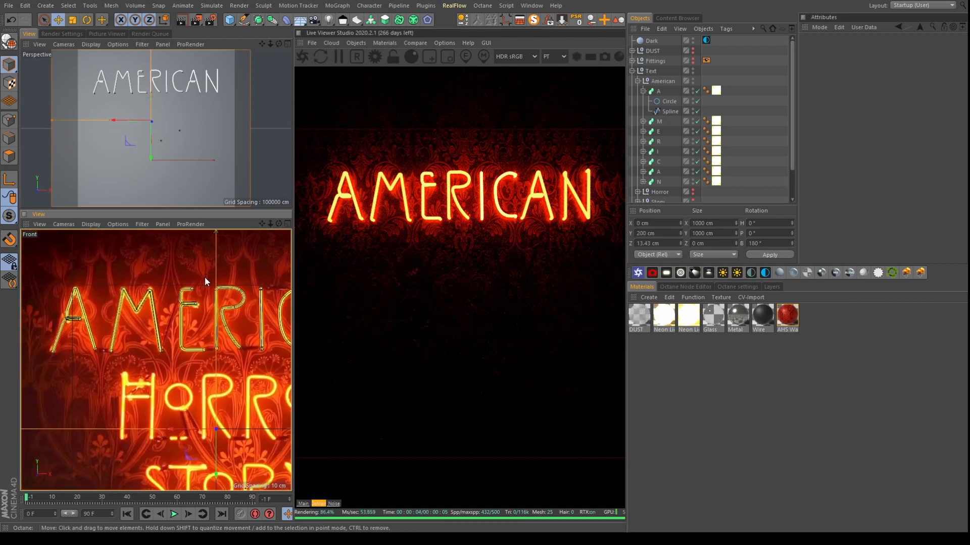
{"action": "key", "text": "F1"}
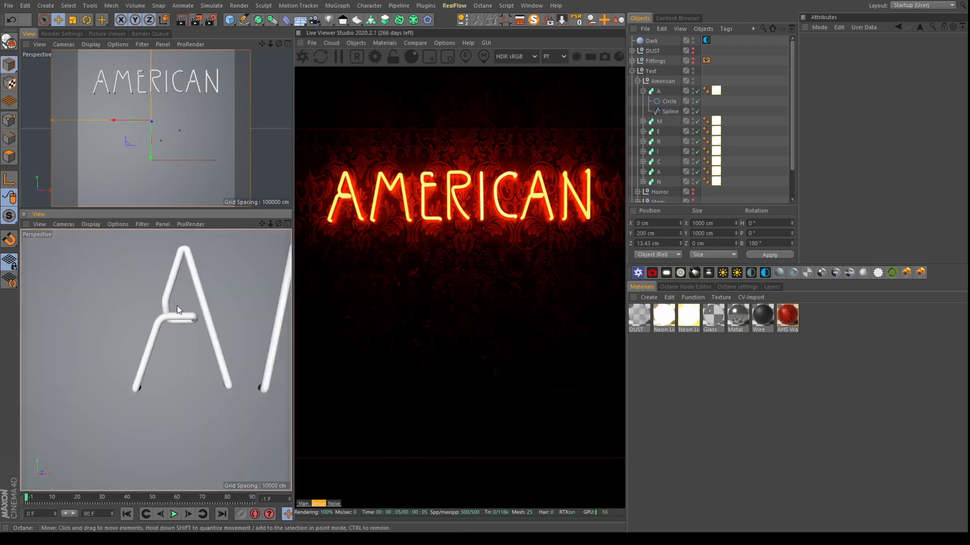
Disable the Sweep generator of the first letter A so only its underlying spline path is displayed
{"action": "left_click_drag", "start_coordinate": [177, 309], "coordinate": [85, 335], "text": "alt"}
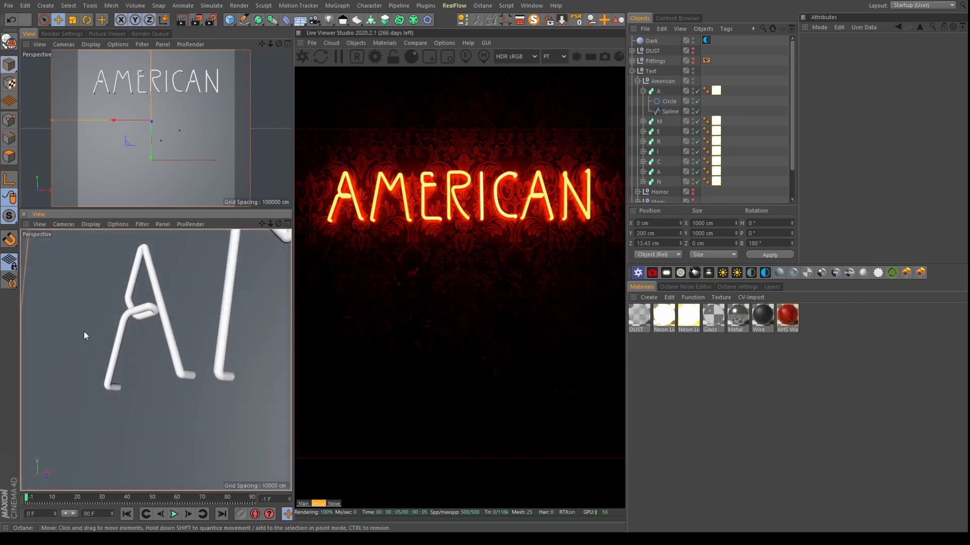
{"action": "left_click", "coordinate": [698, 91]}
{"action": "mouse_move", "coordinate": [235, 315]}
{"action": "left_mouse_down", "text": "alt"}
{"action": "mouse_move", "coordinate": [106, 304]}
{"action": "mouse_move", "coordinate": [236, 332]}
{"action": "left_mouse_up", "text": "alt"}
{"action": "scroll", "coordinate": [150, 309], "scroll_direction": "up", "scroll_amount": 5}
{"action": "left_click_drag", "start_coordinate": [171, 305], "coordinate": [105, 428], "text": "alt"}
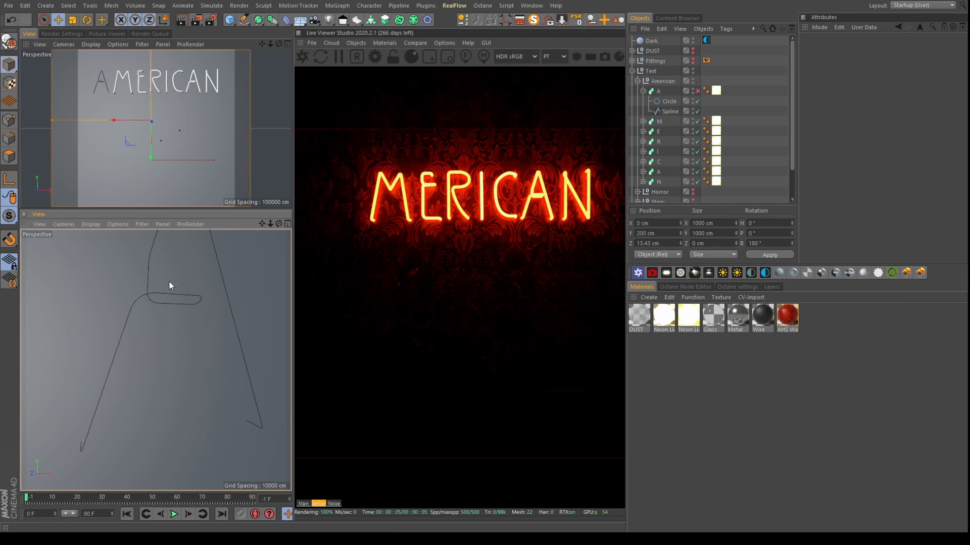
Select the first letter A's spline for point editing and pick the point where the lower leg bends into the crossbar
{"action": "left_click", "coordinate": [670, 111]}
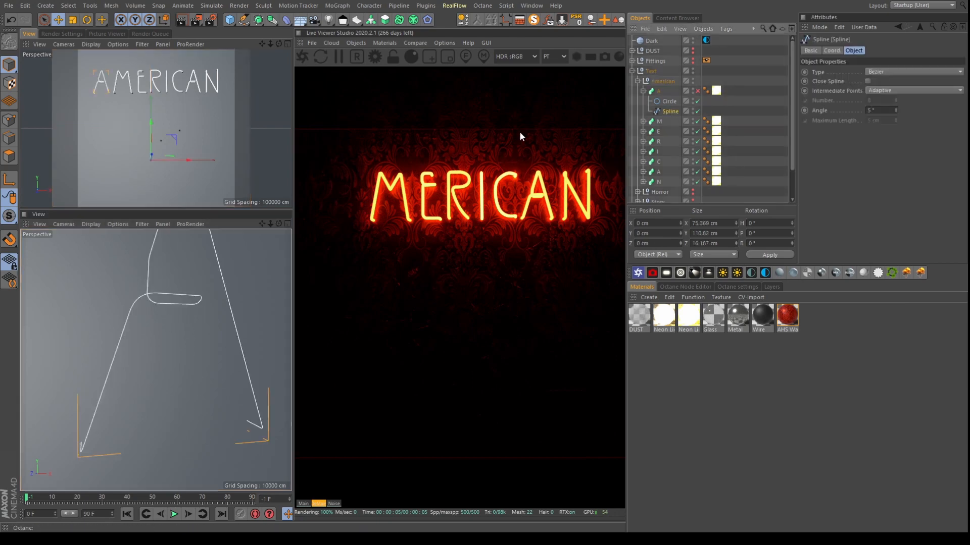
{"action": "left_click", "coordinate": [10, 120]}
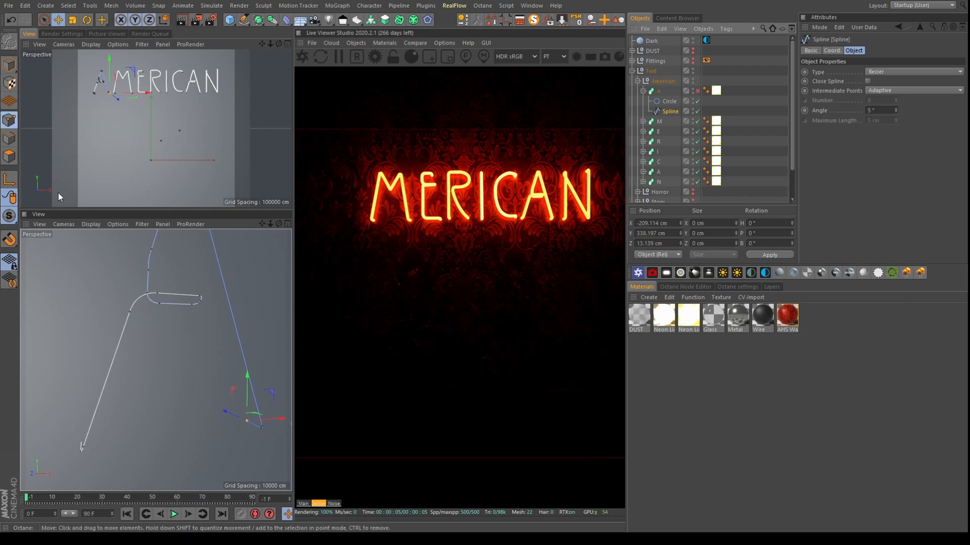
{"action": "left_click", "coordinate": [129, 314]}
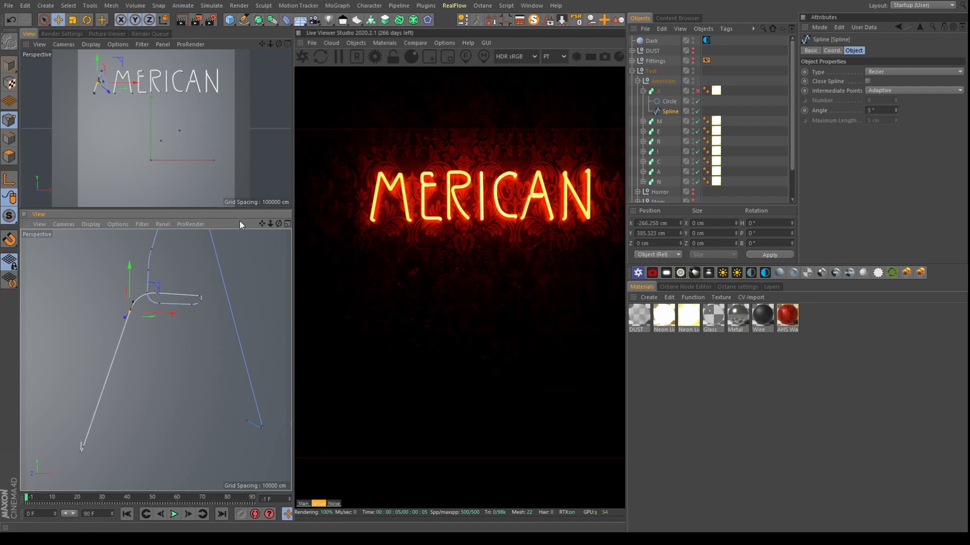
Examine the first letter A's spline path from several angles, around the bend where the leg meets the crossbar
{"action": "middle_click_drag", "start_coordinate": [197, 304], "coordinate": [192, 381], "text": "alt"}
{"action": "left_click_drag", "start_coordinate": [192, 380], "coordinate": [99, 359], "text": "alt"}
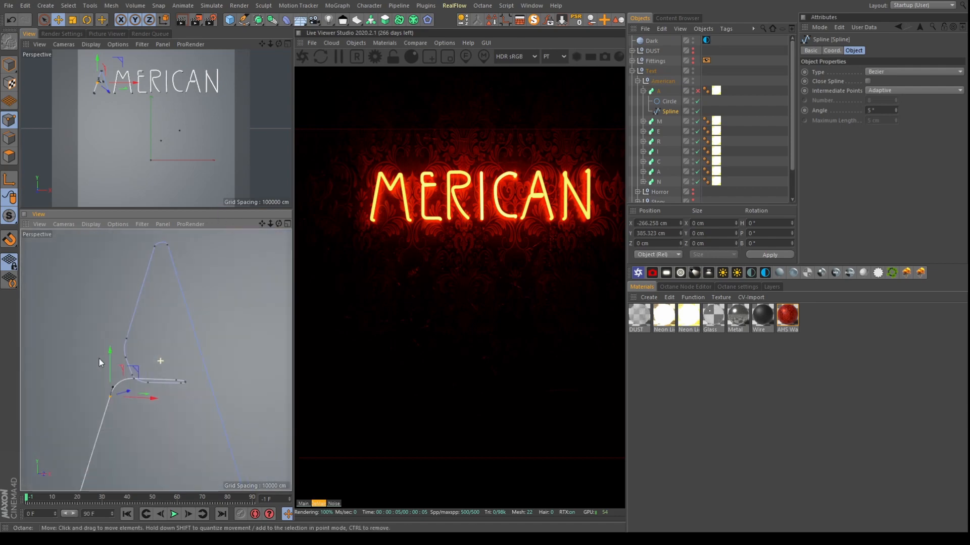
{"action": "right_click_drag", "start_coordinate": [101, 352], "coordinate": [124, 337], "text": "alt"}
{"action": "left_click_drag", "start_coordinate": [124, 337], "coordinate": [96, 369], "text": "alt"}
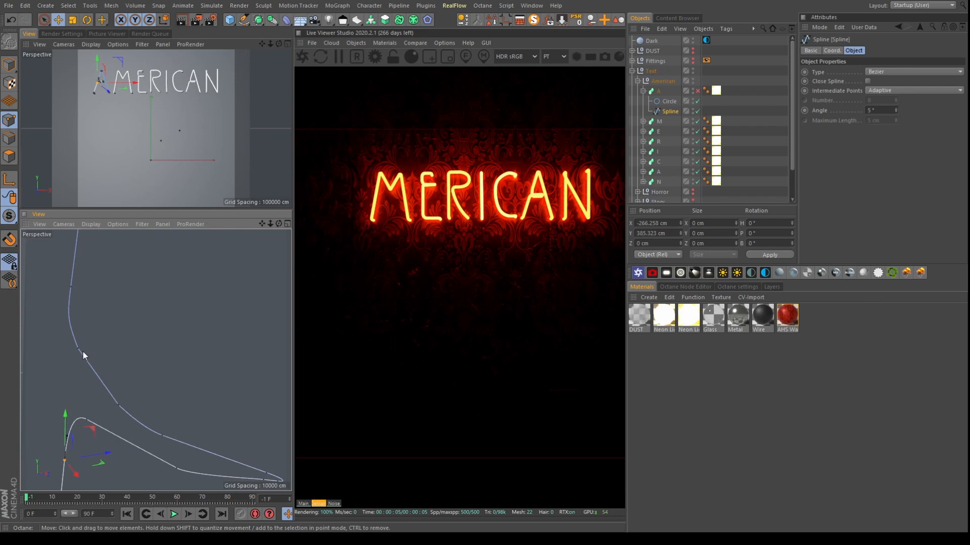
{"action": "right_click_drag", "start_coordinate": [102, 331], "coordinate": [223, 342], "text": "alt"}
{"action": "mouse_move", "coordinate": [222, 338]}
{"action": "left_mouse_down", "text": "alt"}
{"action": "mouse_move", "coordinate": [91, 389]}
{"action": "mouse_move", "coordinate": [113, 327]}
{"action": "mouse_move", "coordinate": [126, 355]}
{"action": "mouse_move", "coordinate": [140, 323]}
{"action": "mouse_move", "coordinate": [172, 356]}
{"action": "left_mouse_up", "text": "alt"}
{"action": "left_click_drag", "start_coordinate": [156, 316], "coordinate": [153, 344], "text": "alt"}
Review the Circle profile, Spline path and parent Sweep of the first letter A, and collapse its hierarchy
{"action": "left_click", "coordinate": [670, 102]}
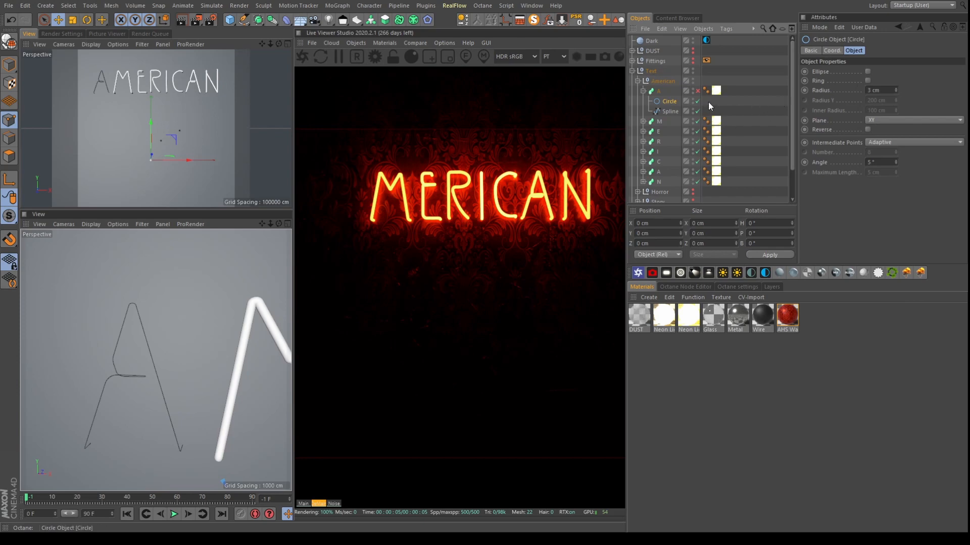
{"action": "left_click", "coordinate": [670, 110]}
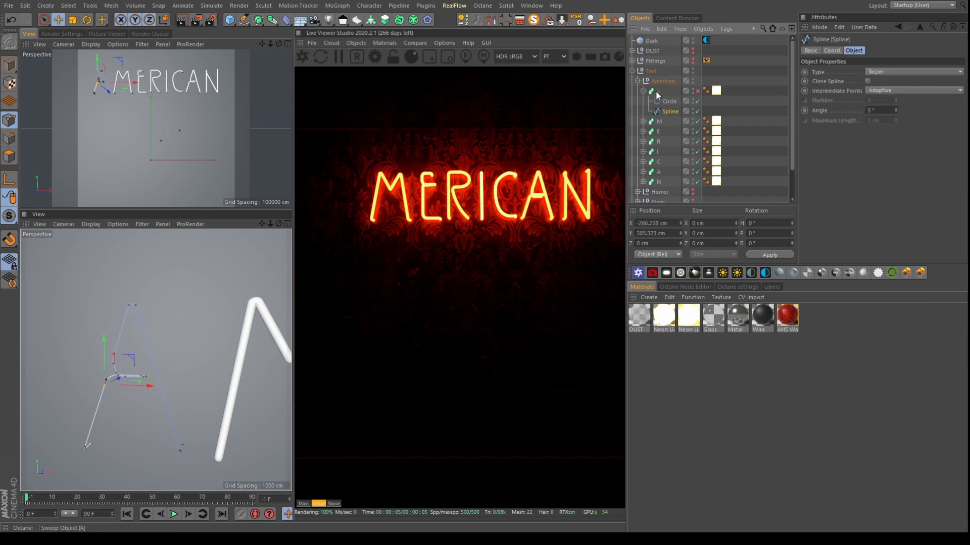
{"action": "left_click", "coordinate": [659, 92]}
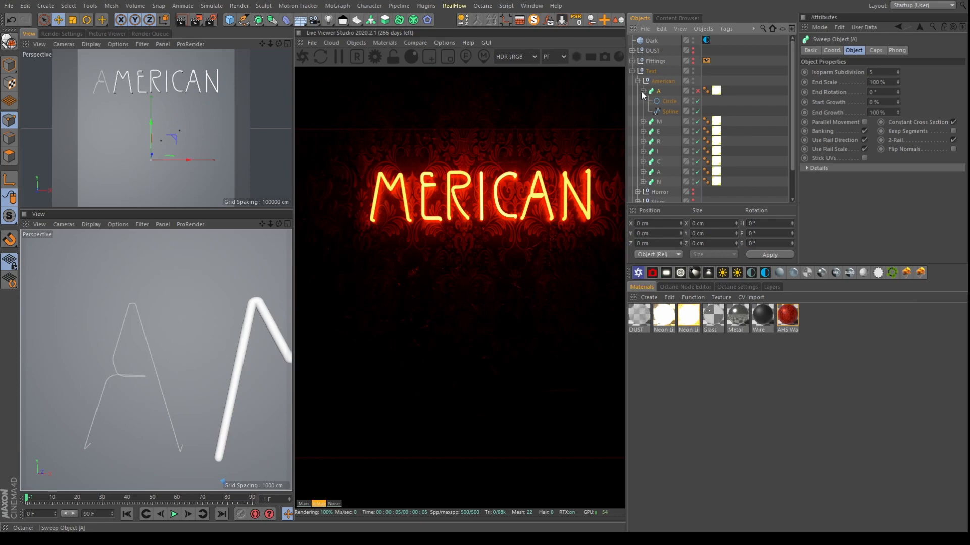
{"action": "left_click", "coordinate": [642, 91]}
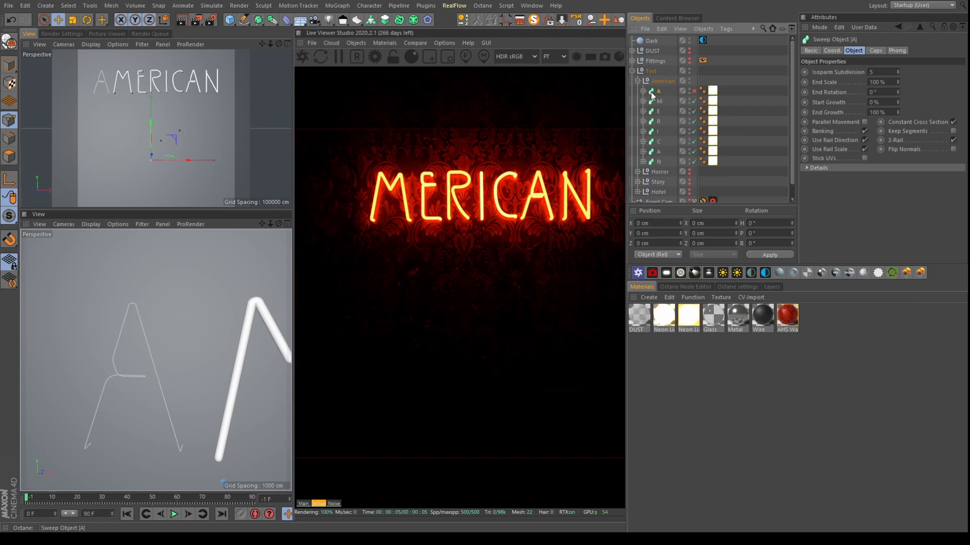
{"action": "left_click", "coordinate": [643, 91]}
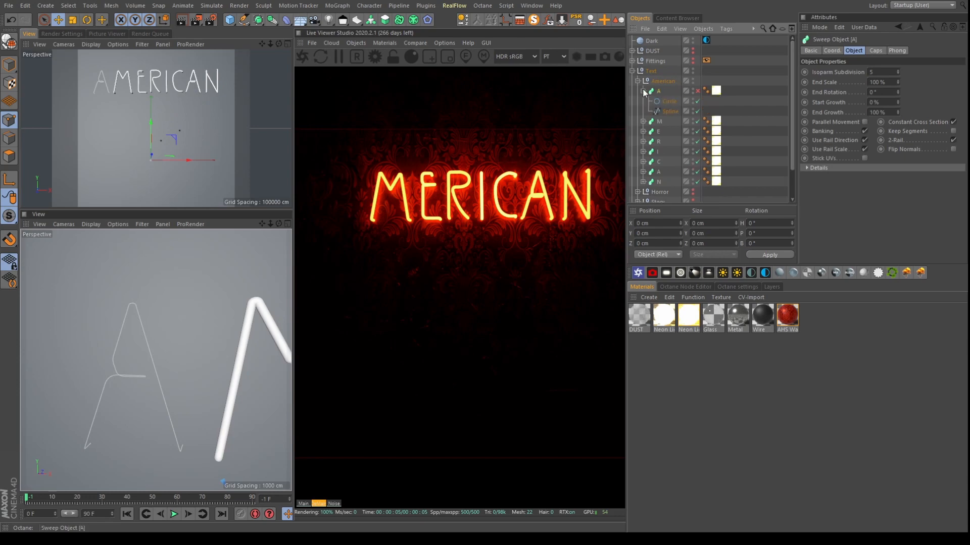
{"action": "left_click", "coordinate": [643, 91]}
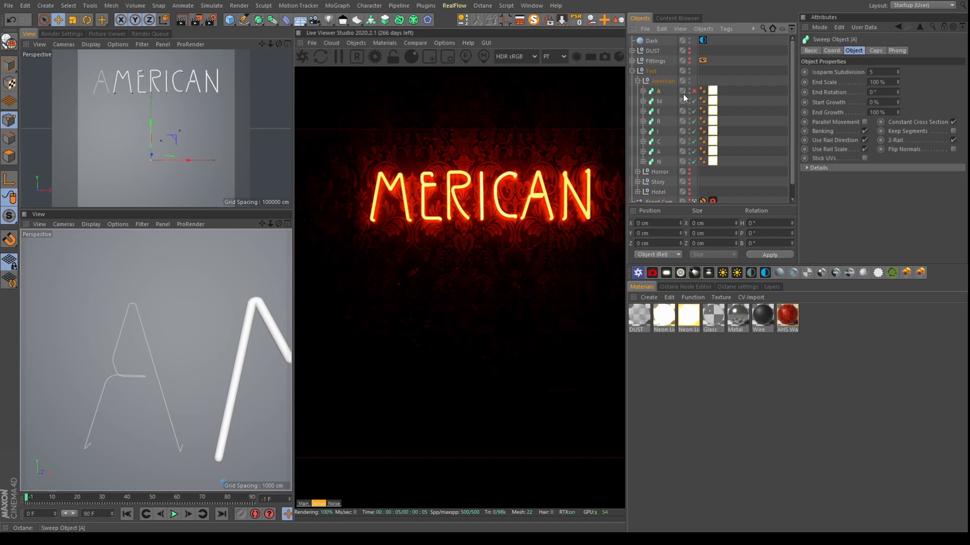
Look through the caps settings and object properties of the first letter A's Sweep
{"action": "left_click", "coordinate": [861, 53]}
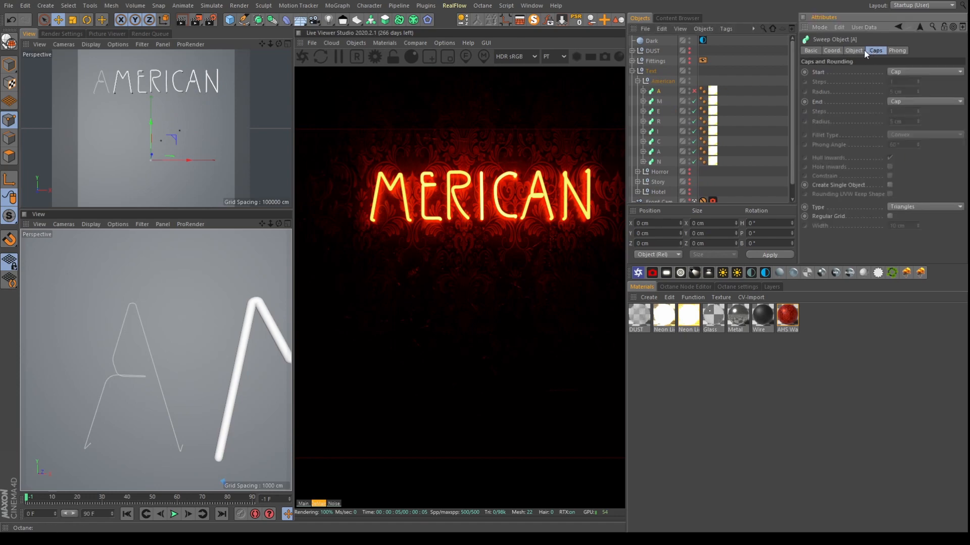
{"action": "left_click", "coordinate": [862, 51]}
{"action": "left_click", "coordinate": [873, 51]}
{"action": "left_click", "coordinate": [853, 51]}
Re-enable the Sweep generator of the first letter A so its tube is displayed again
{"action": "left_click", "coordinate": [694, 91]}
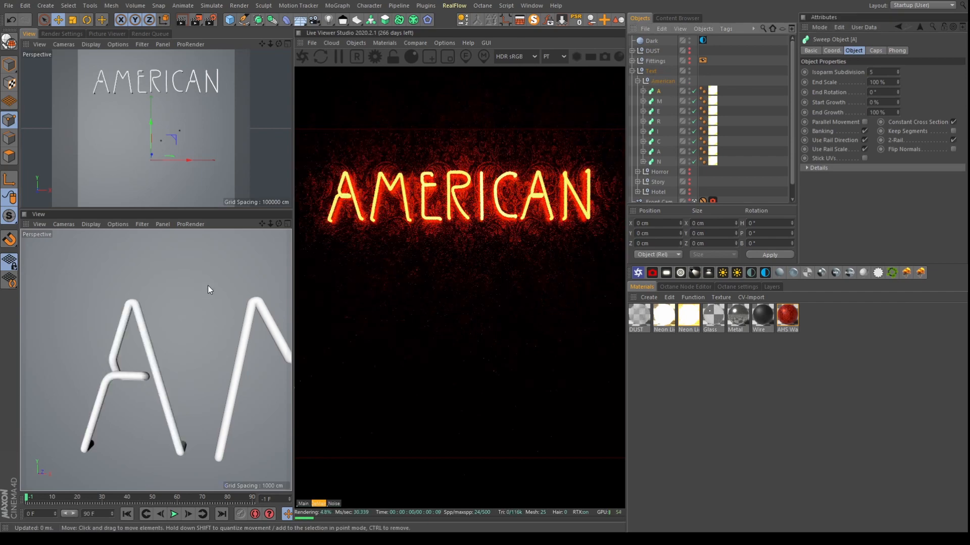
{"action": "left_click_drag", "start_coordinate": [162, 344], "coordinate": [195, 353], "text": "alt"}
{"action": "middle_click_drag", "start_coordinate": [195, 353], "coordinate": [212, 307], "text": "alt"}
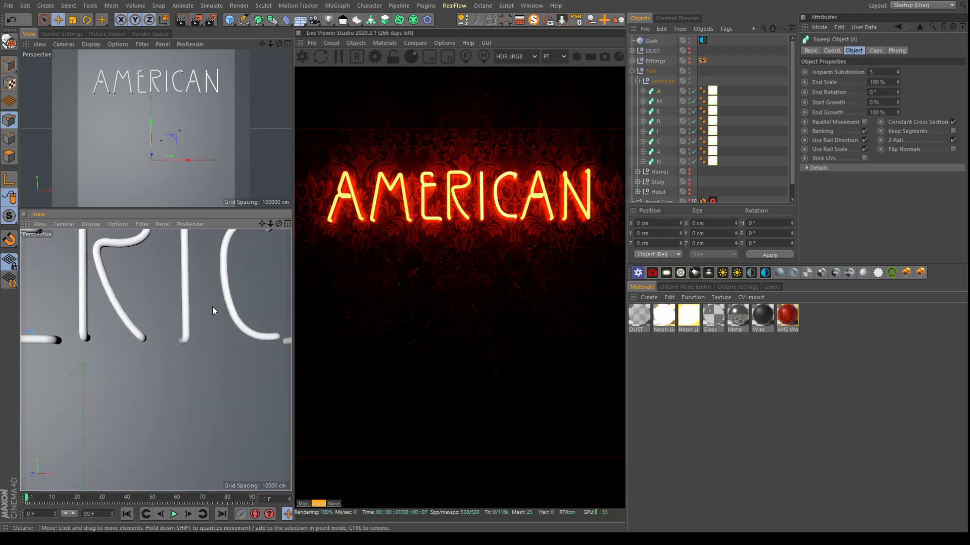
Collapse the American group, make the Horror group visible, expand it and frame its first letter O
{"action": "left_click", "coordinate": [638, 80]}
{"action": "left_click", "coordinate": [689, 90]}
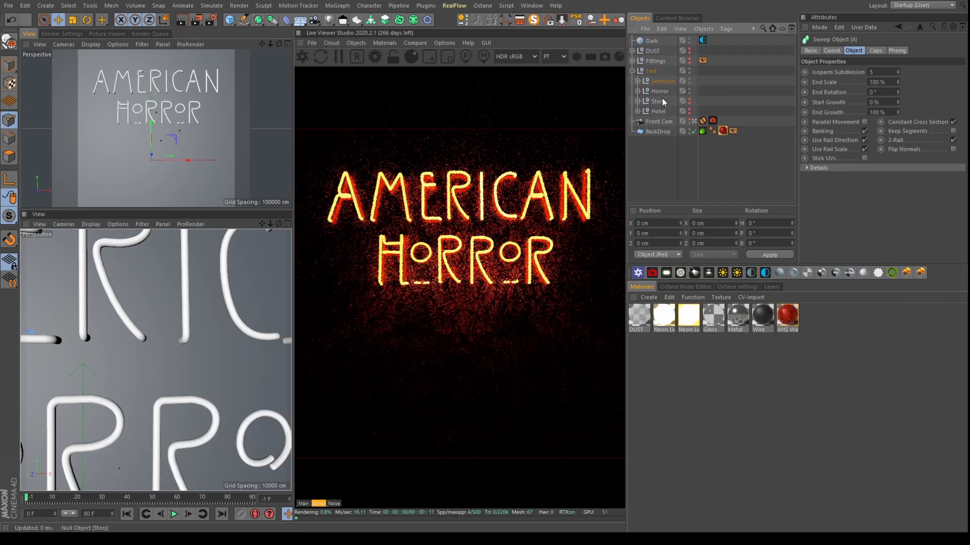
{"action": "left_click", "coordinate": [660, 91]}
{"action": "left_click", "coordinate": [638, 91]}
{"action": "left_click", "coordinate": [643, 101]}
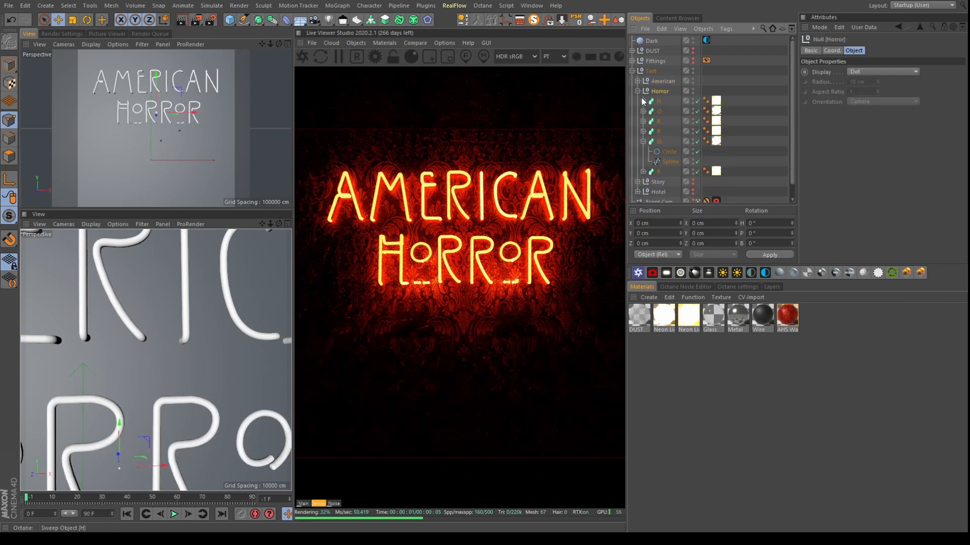
{"action": "middle_click_drag", "start_coordinate": [105, 340], "coordinate": [233, 324], "text": "alt"}
{"action": "scroll", "coordinate": [233, 320], "scroll_direction": "down", "scroll_amount": 3}
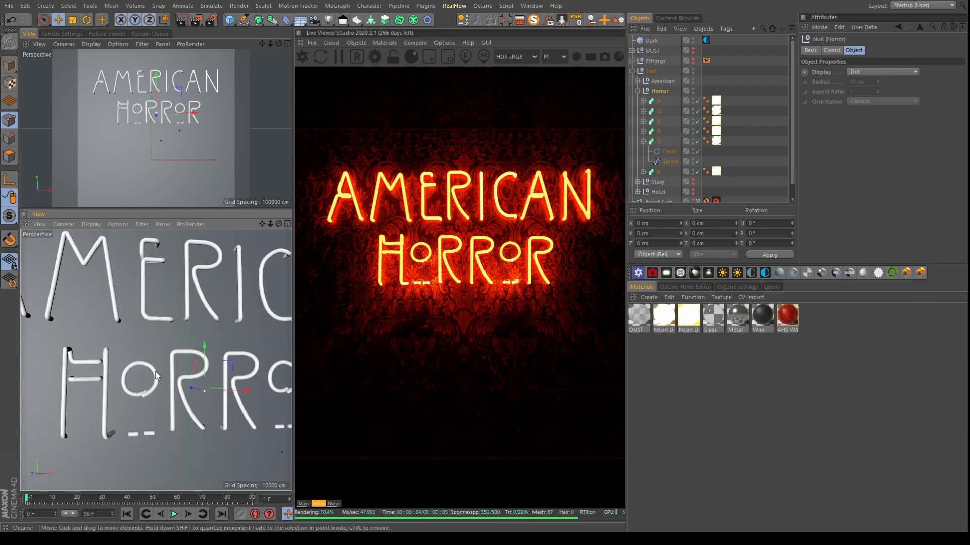
{"action": "scroll", "coordinate": [151, 363], "scroll_direction": "up", "scroll_amount": 6}
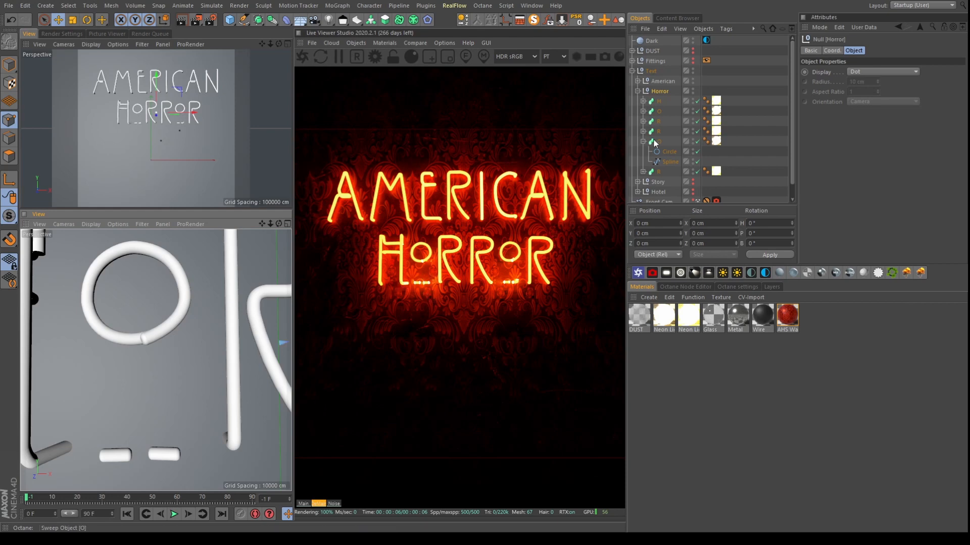
Expand the first O of the Horror group, select its spline and disable its Sweep generator to expose the path
{"action": "left_click", "coordinate": [644, 111]}
{"action": "left_click", "coordinate": [668, 131]}
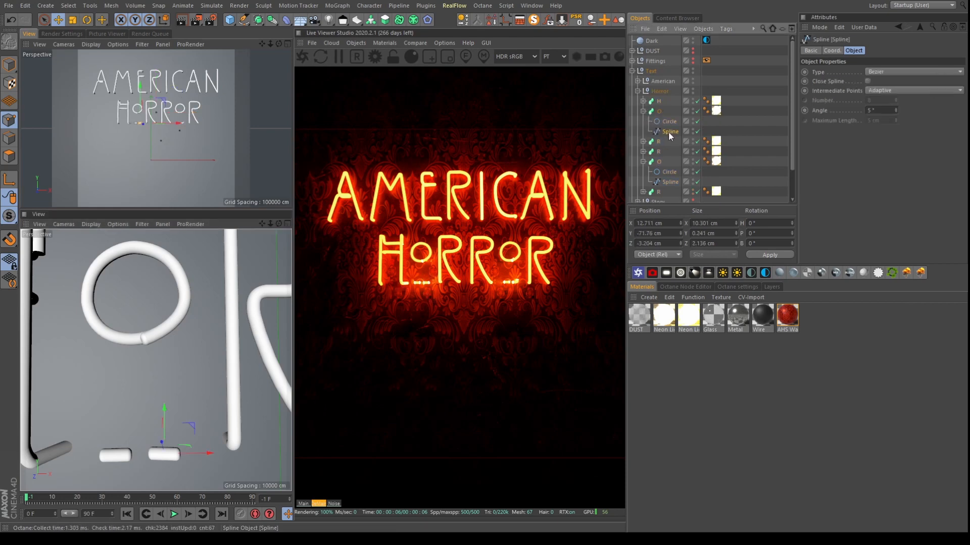
{"action": "left_click", "coordinate": [697, 112]}
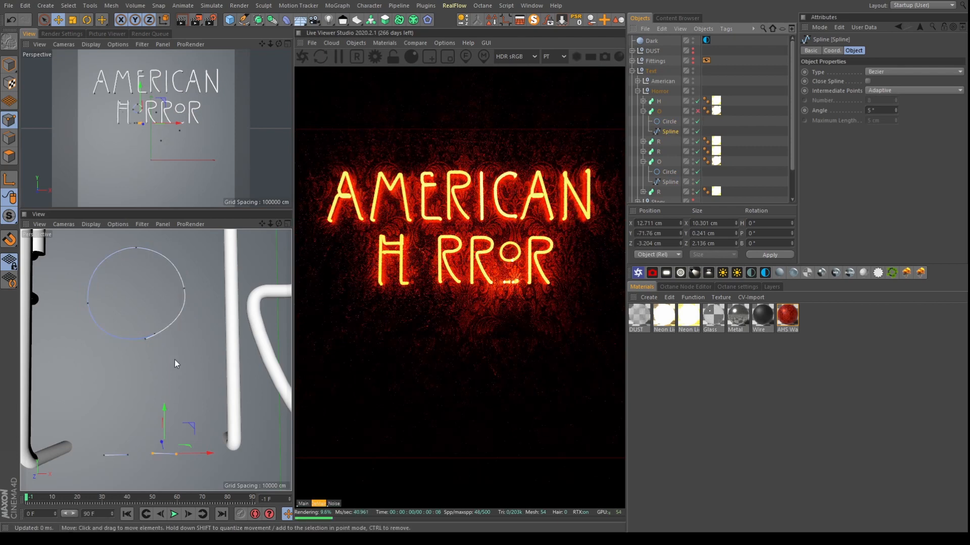
{"action": "left_click_drag", "start_coordinate": [150, 343], "coordinate": [171, 342], "text": "alt"}
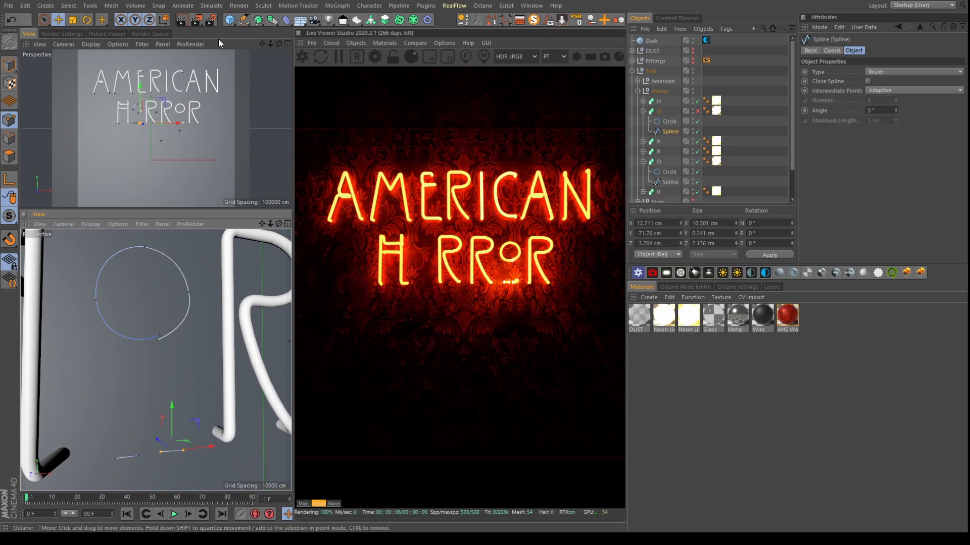
Try adding a separate point to the first O's spline with the Pen tool after deselecting its points, and undo it
{"action": "left_click", "coordinate": [243, 20]}
{"action": "key", "text": "ctrl+shift+a"}
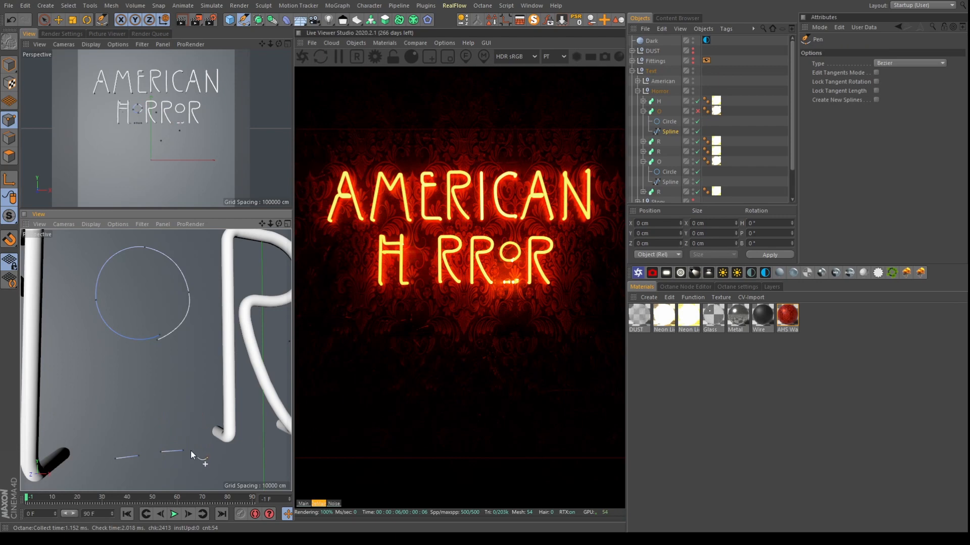
{"action": "middle_click_drag", "start_coordinate": [170, 453], "coordinate": [170, 419], "text": "alt"}
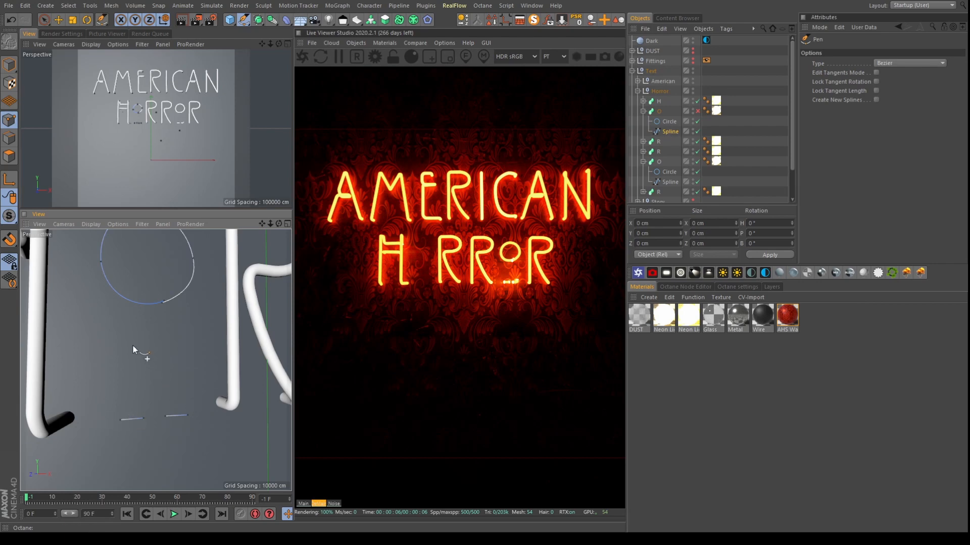
{"action": "left_click", "coordinate": [192, 327]}
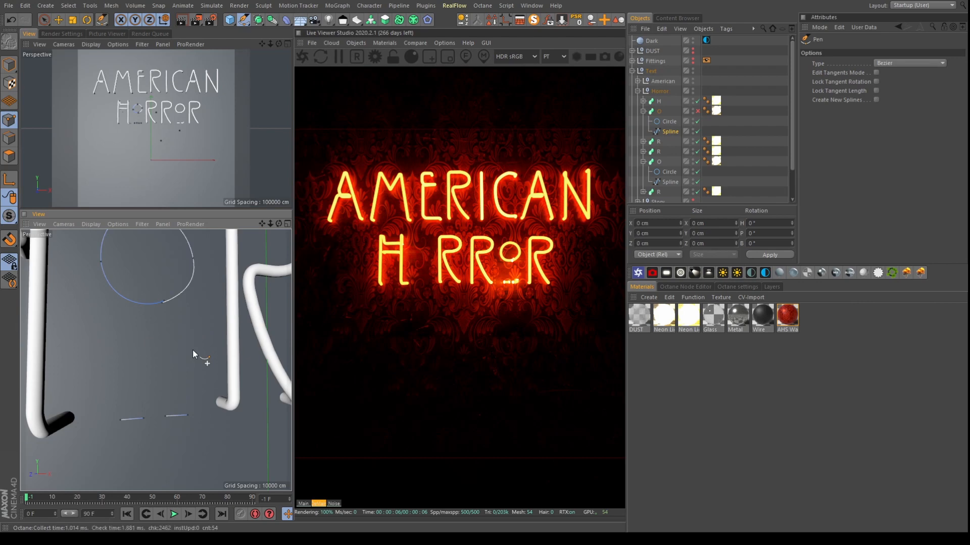
{"action": "key", "text": "ctrl+z"}
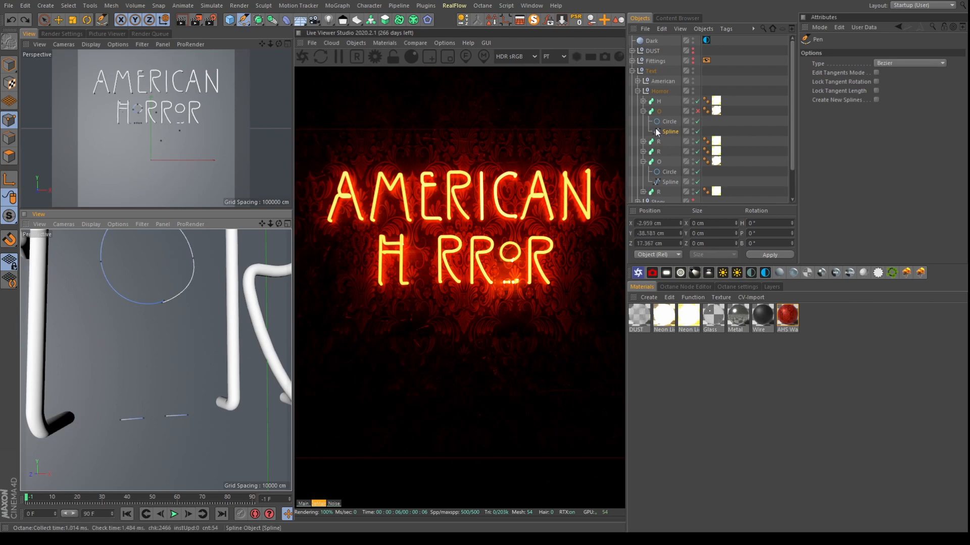
Re-enable the Sweep generator of Horror's first O and return to the Move tool
{"action": "left_click", "coordinate": [697, 111]}
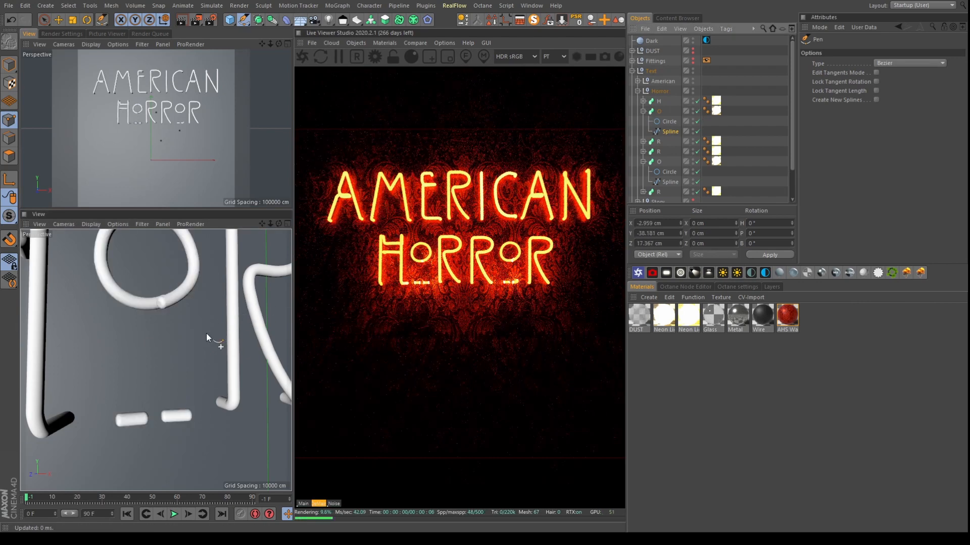
{"action": "key", "text": "e"}
{"action": "left_click_drag", "start_coordinate": [163, 356], "coordinate": [139, 362], "text": "alt"}
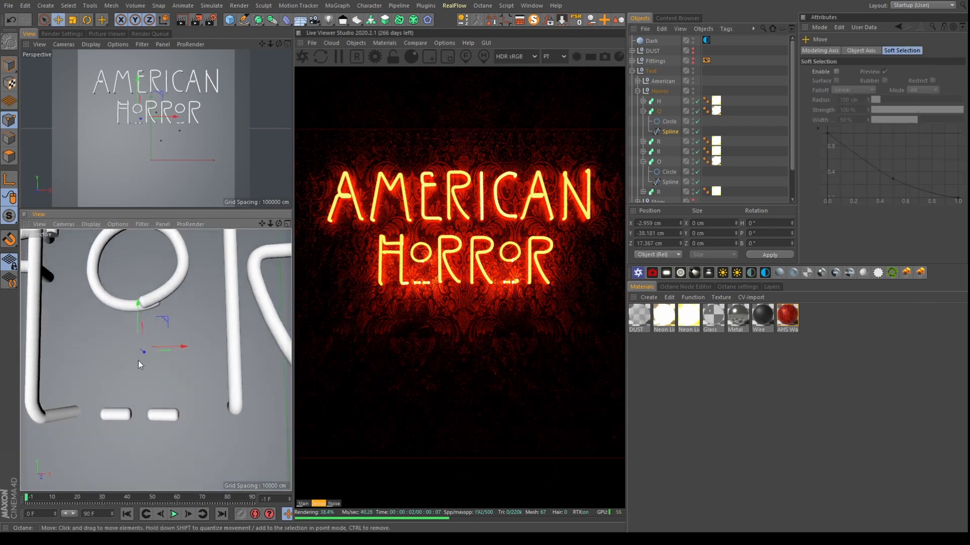
Inspect the Sweep and the Circle profile radius of the first O in the Horror group
{"action": "left_click", "coordinate": [638, 81]}
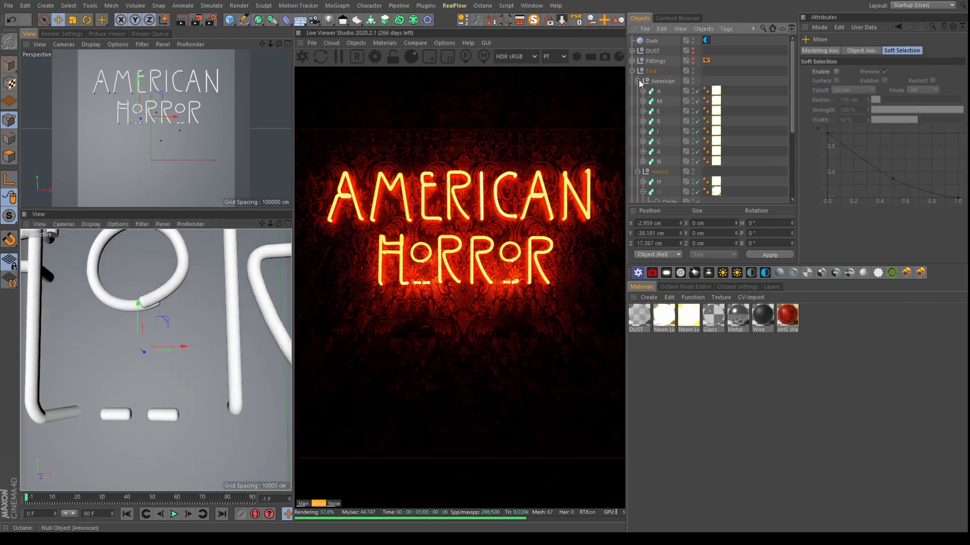
{"action": "left_click", "coordinate": [637, 81]}
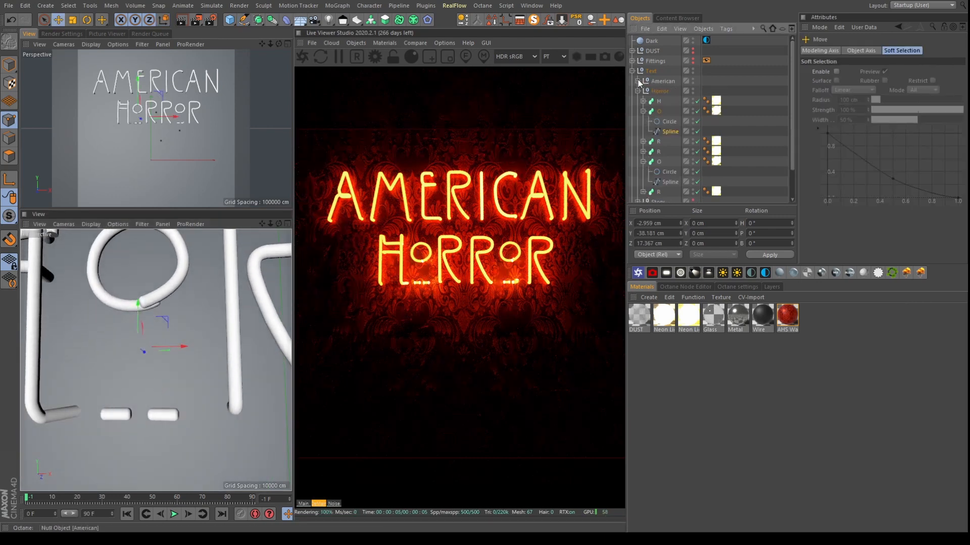
{"action": "left_click", "coordinate": [667, 124]}
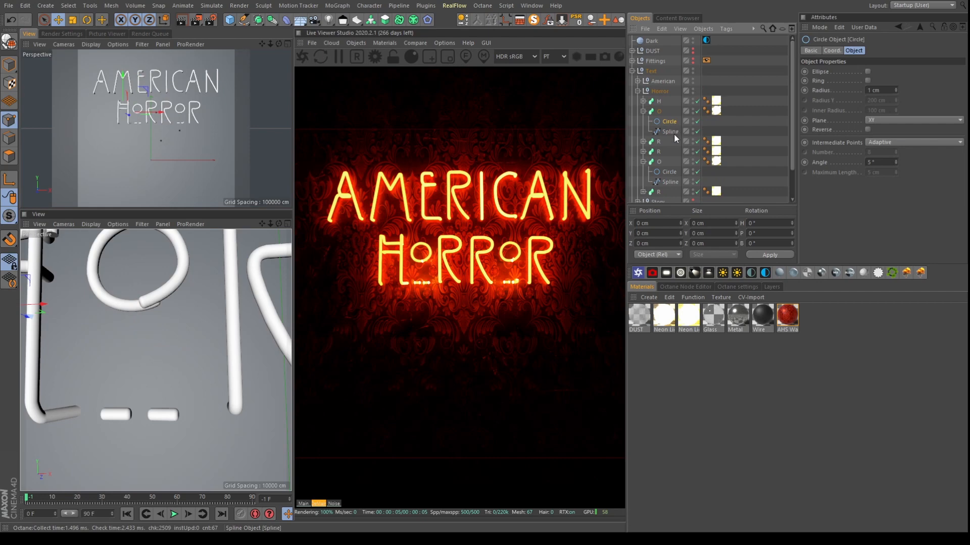
{"action": "left_click", "coordinate": [671, 132]}
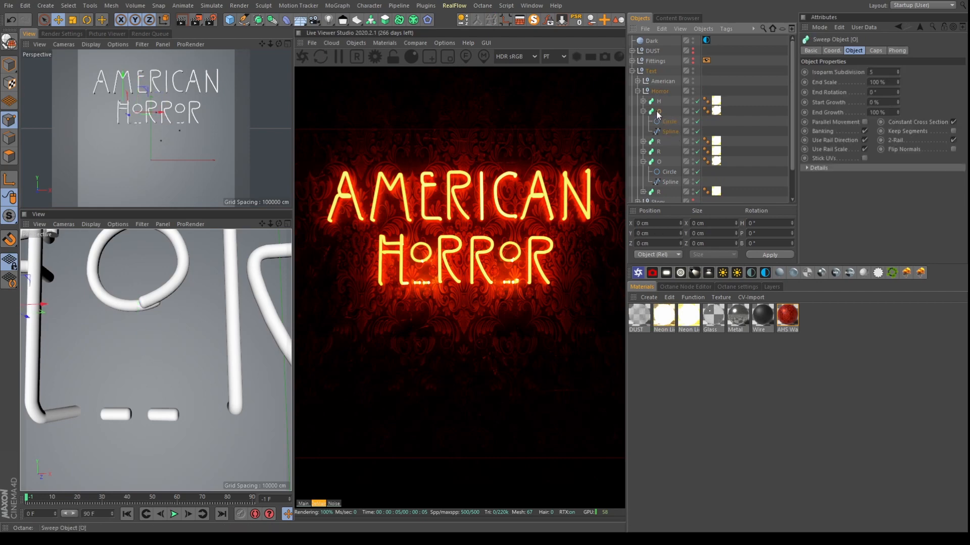
{"action": "left_click", "coordinate": [670, 122]}
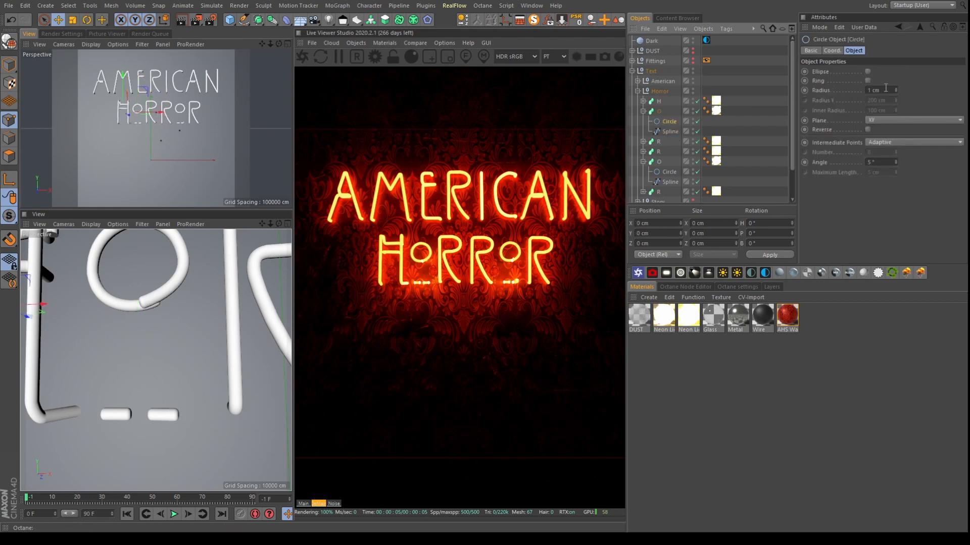
Compare the Circle profile radius of American's first A with that of Horror's first O, and collapse both hierarchies
{"action": "left_click", "coordinate": [638, 81]}
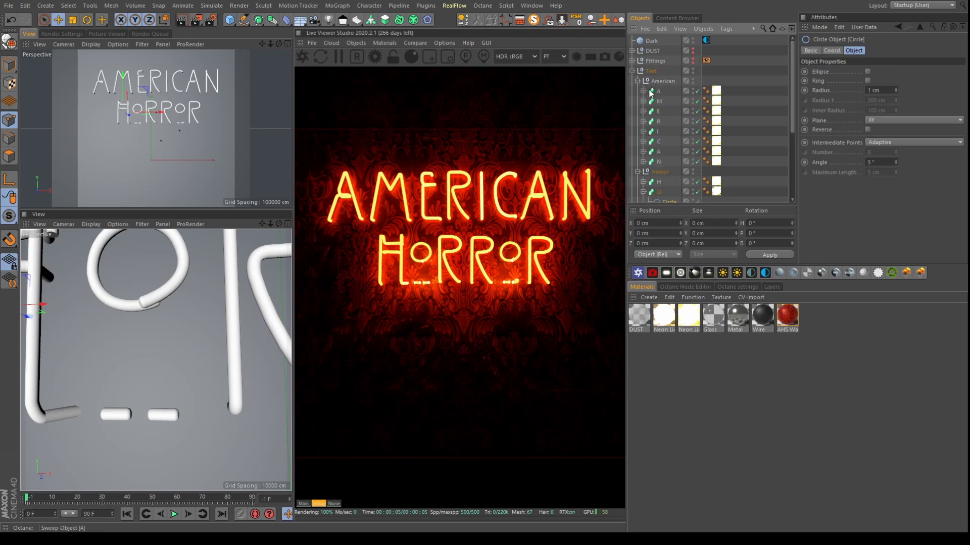
{"action": "left_click", "coordinate": [643, 91]}
{"action": "left_click", "coordinate": [644, 91]}
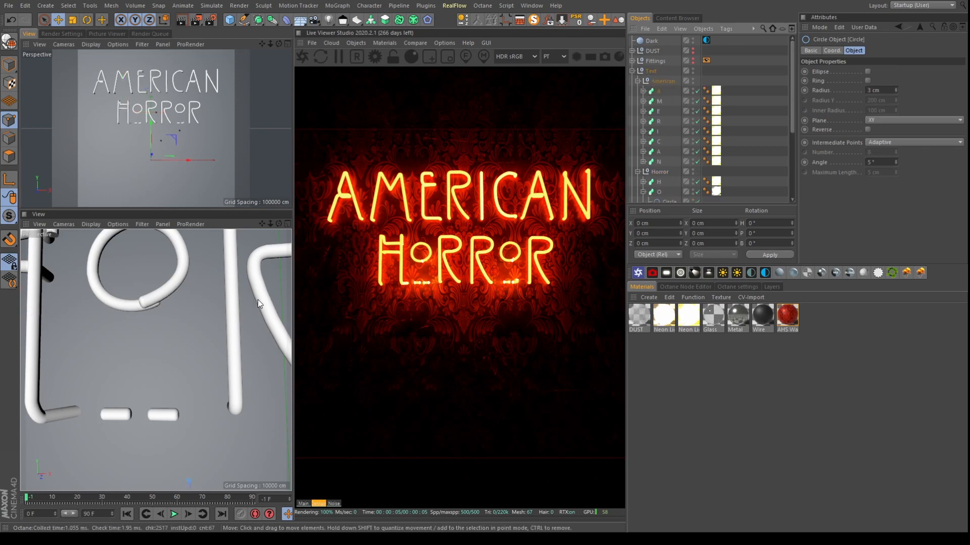
{"action": "left_click", "coordinate": [638, 81]}
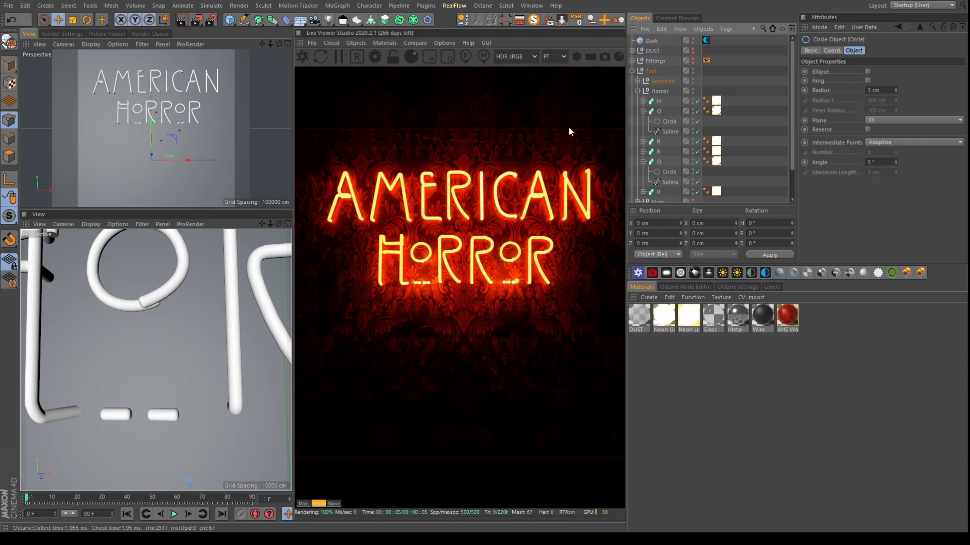
{"action": "left_click", "coordinate": [667, 122]}
{"action": "left_click", "coordinate": [643, 112]}
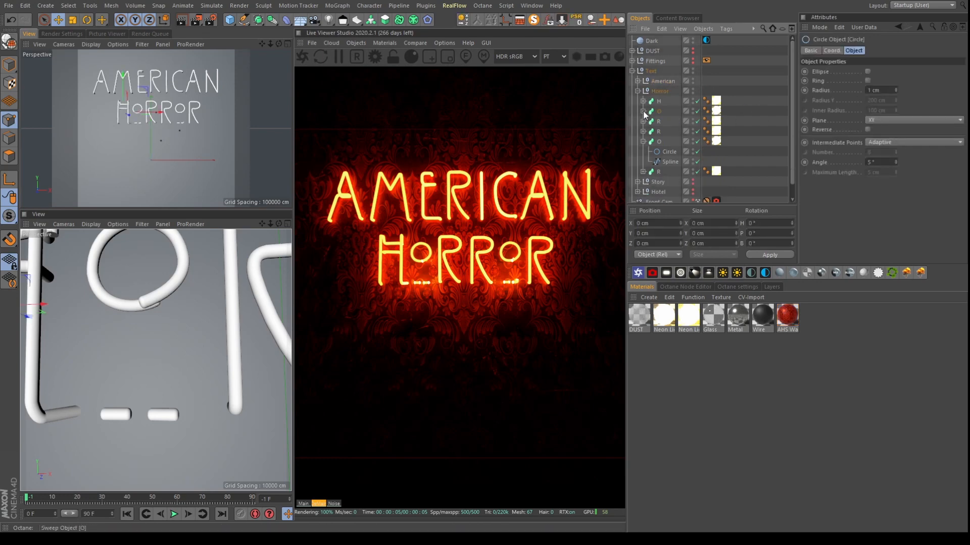
Examine the bent tube shapes of the H and first O in Horror from an angled close-up
{"action": "mouse_move", "coordinate": [241, 274]}
{"action": "right_mouse_down", "text": "alt"}
{"action": "mouse_move", "coordinate": [196, 286]}
{"action": "mouse_move", "coordinate": [205, 285]}
{"action": "right_mouse_up", "text": "alt"}
{"action": "mouse_move", "coordinate": [115, 306]}
{"action": "left_mouse_down", "text": "alt"}
{"action": "mouse_move", "coordinate": [131, 307]}
{"action": "mouse_move", "coordinate": [112, 305]}
{"action": "left_mouse_up", "text": "alt"}
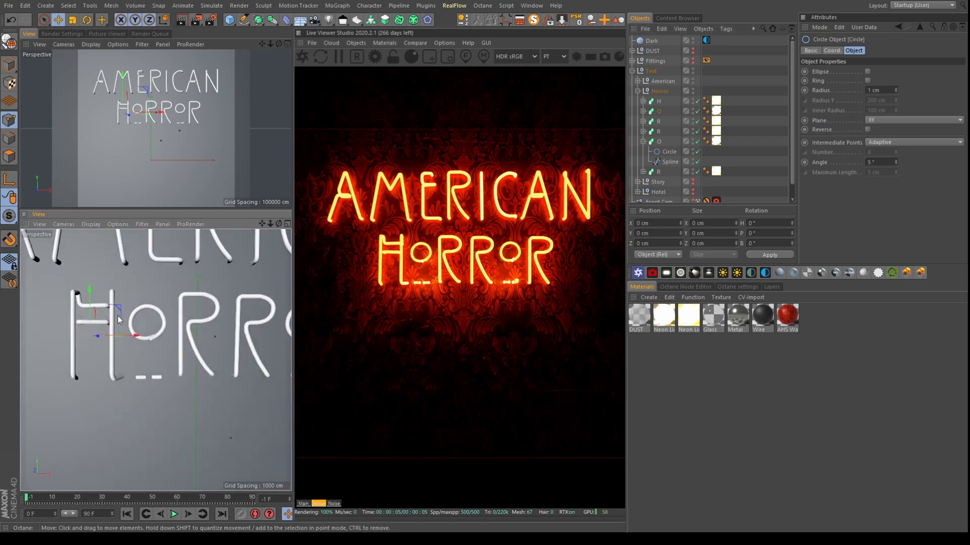
{"action": "middle_click_drag", "start_coordinate": [118, 317], "coordinate": [146, 334], "text": "alt"}
{"action": "left_click_drag", "start_coordinate": [155, 361], "coordinate": [86, 318], "text": "alt"}
{"action": "right_click_drag", "start_coordinate": [85, 318], "coordinate": [129, 313], "text": "alt"}
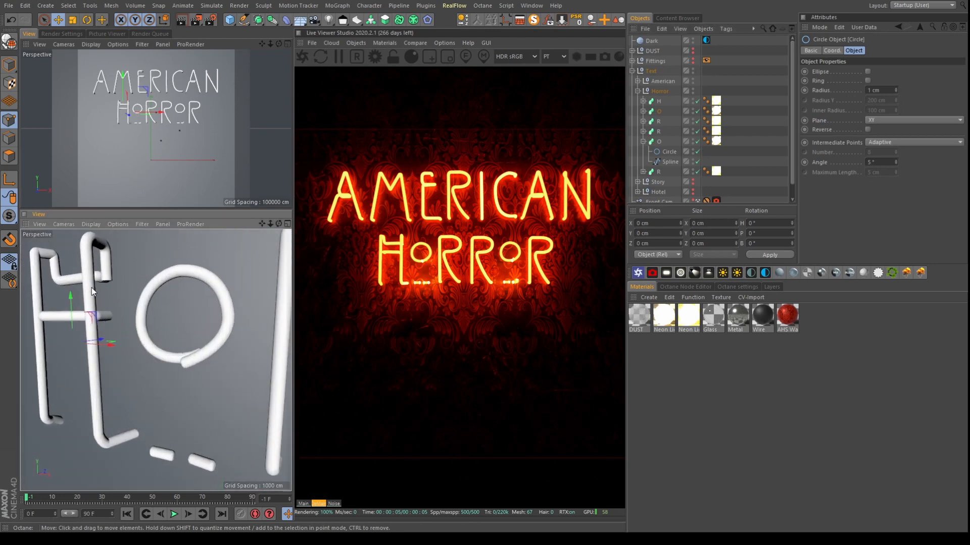
Examine the tube shapes of the H, O and R letters in Horror from close up
{"action": "middle_click_drag", "start_coordinate": [101, 288], "coordinate": [142, 348], "text": "alt"}
{"action": "left_click_drag", "start_coordinate": [136, 346], "coordinate": [197, 300], "text": "alt"}
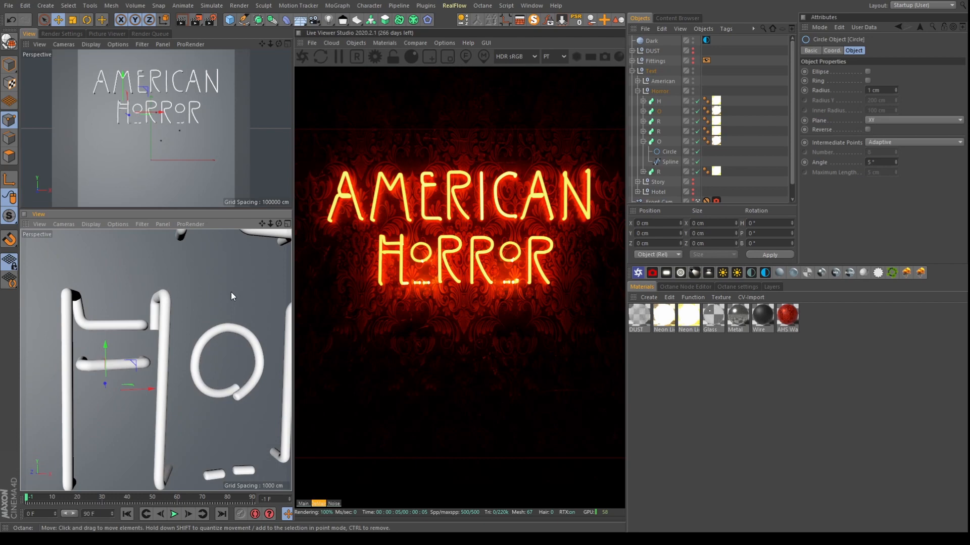
{"action": "left_click_drag", "start_coordinate": [153, 371], "coordinate": [124, 362], "text": "alt"}
{"action": "middle_click_drag", "start_coordinate": [177, 368], "coordinate": [68, 297], "text": "alt"}
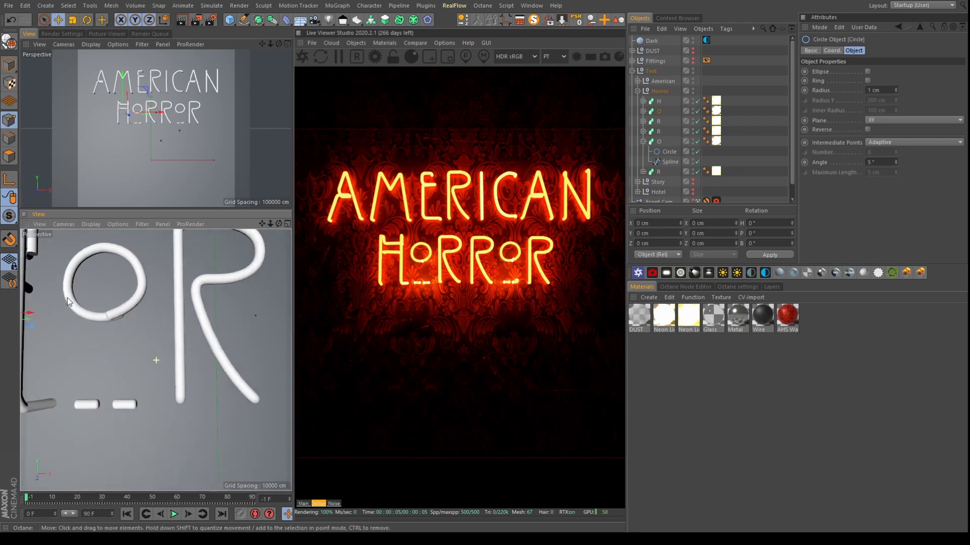
{"action": "middle_click_drag", "start_coordinate": [173, 339], "coordinate": [106, 328], "text": "alt"}
{"action": "middle_click_drag", "start_coordinate": [206, 324], "coordinate": [119, 355], "text": "alt"}
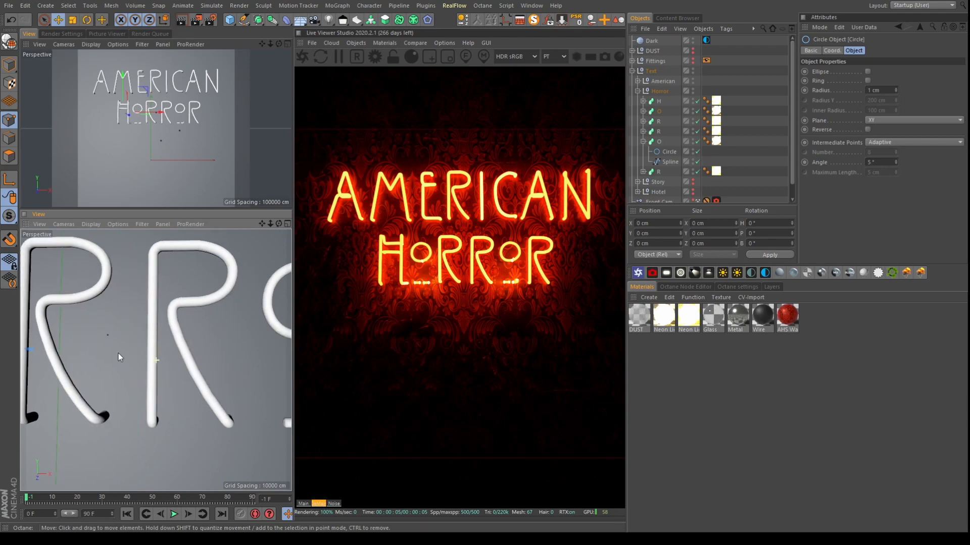
Collapse the Horror group, make the Story and Hotel groups visible, and frame both words in the lower perspective view
{"action": "left_click", "coordinate": [637, 91]}
{"action": "left_click", "coordinate": [689, 101]}
{"action": "left_click", "coordinate": [689, 111]}
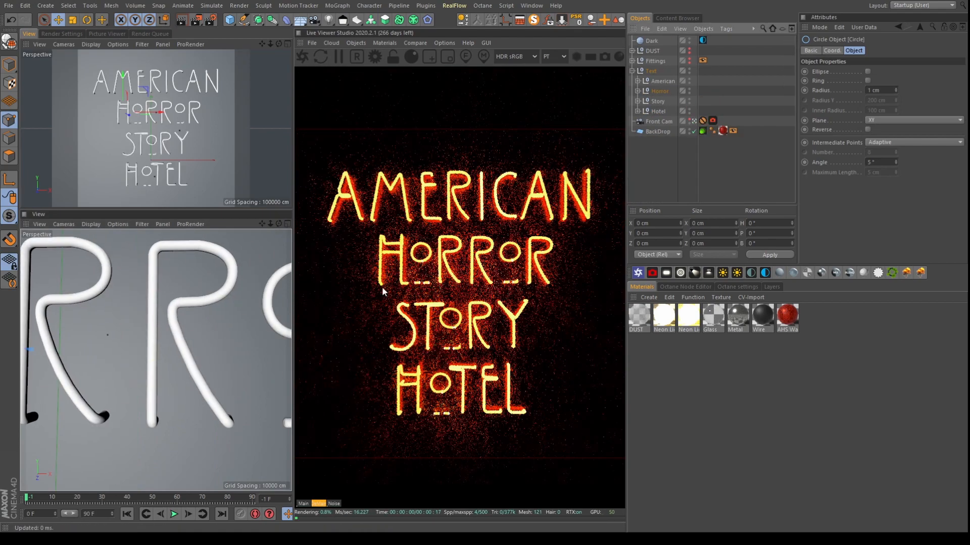
{"action": "middle_click_drag", "start_coordinate": [117, 335], "coordinate": [125, 296], "text": "alt"}
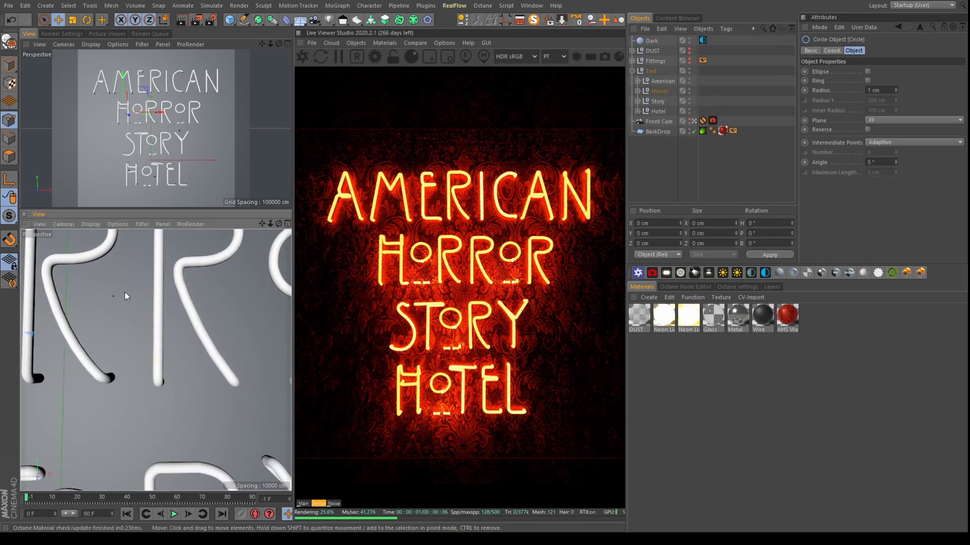
{"action": "right_click_drag", "start_coordinate": [125, 296], "coordinate": [139, 339], "text": "alt"}
{"action": "middle_click_drag", "start_coordinate": [138, 339], "coordinate": [141, 258], "text": "alt"}
{"action": "left_click_drag", "start_coordinate": [152, 409], "coordinate": [172, 354], "text": "alt"}
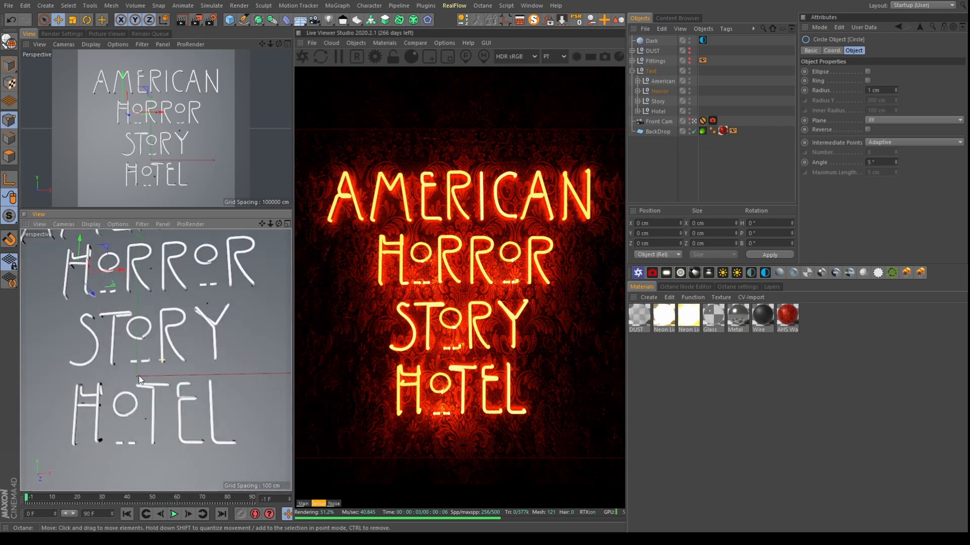
Collapse the Text group and make the Fittings group visible
{"action": "left_click", "coordinate": [632, 70]}
{"action": "left_click", "coordinate": [686, 58]}
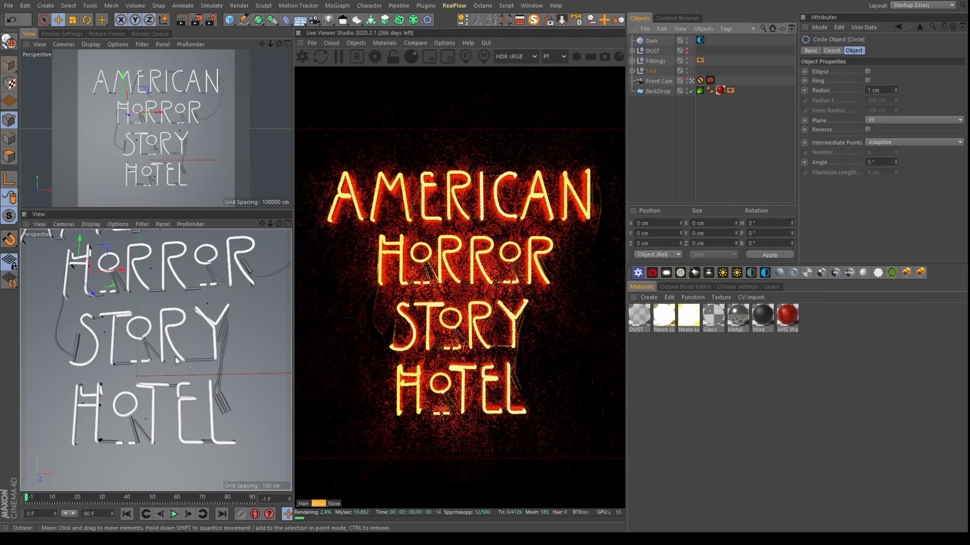
Select the stepped Cylinder.2 fitting beside Horror's H in Model mode and locate it in the Fittings group
{"action": "left_click_drag", "start_coordinate": [176, 359], "coordinate": [169, 378], "text": "alt"}
{"action": "middle_click_drag", "start_coordinate": [68, 260], "coordinate": [137, 307], "text": "alt"}
{"action": "right_click_drag", "start_coordinate": [136, 307], "coordinate": [151, 273], "text": "alt"}
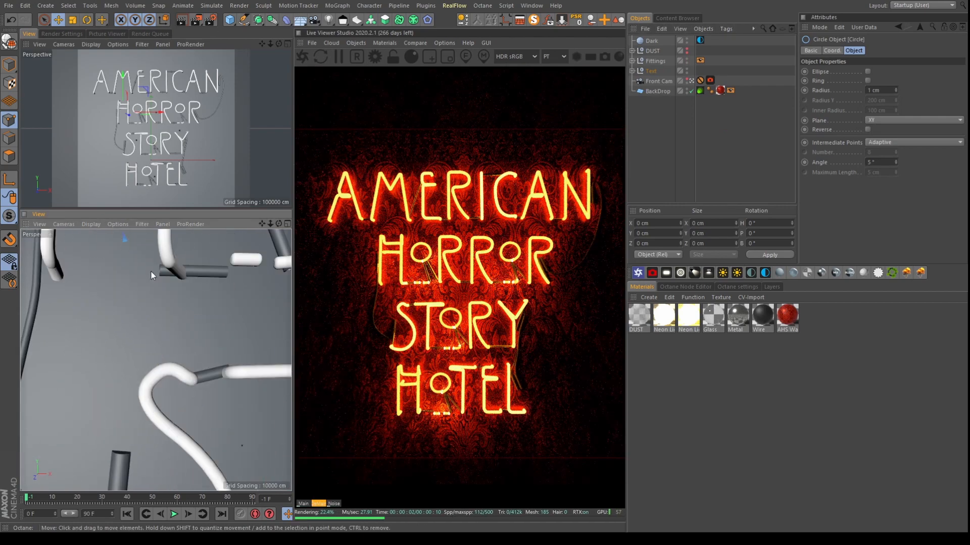
{"action": "middle_click_drag", "start_coordinate": [150, 271], "coordinate": [231, 369], "text": "alt"}
{"action": "left_click_drag", "start_coordinate": [145, 292], "coordinate": [197, 294], "text": "alt"}
{"action": "right_click_drag", "start_coordinate": [156, 360], "coordinate": [154, 267], "text": "alt"}
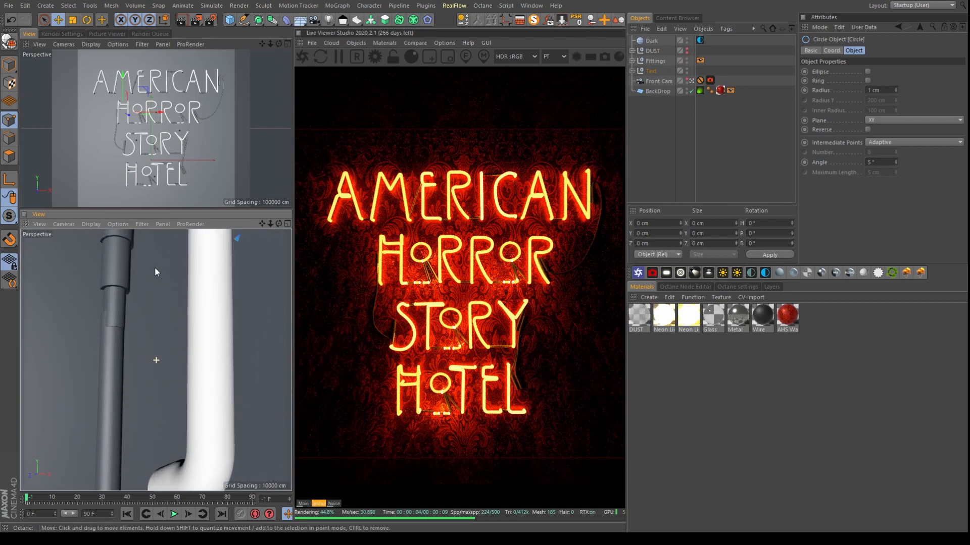
{"action": "middle_click_drag", "start_coordinate": [143, 268], "coordinate": [148, 300], "text": "alt"}
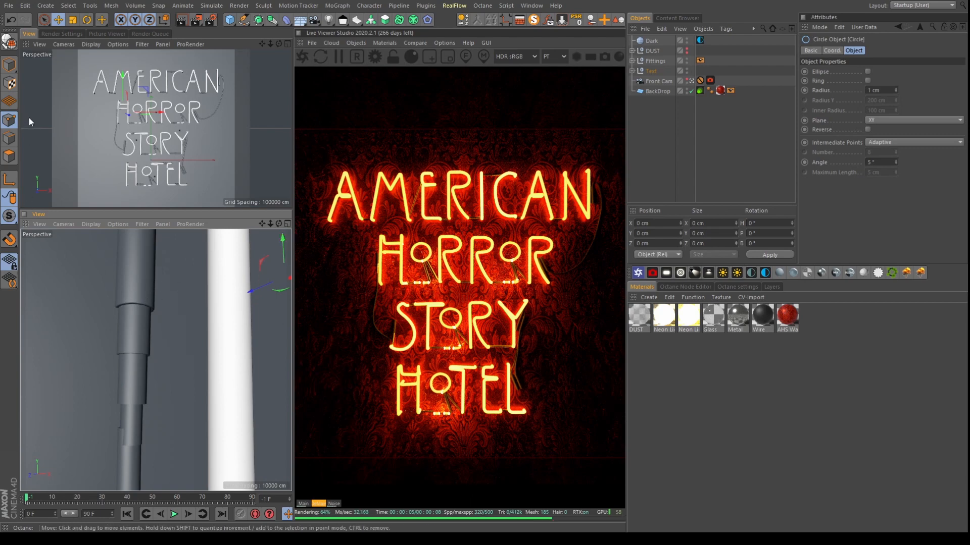
{"action": "left_click", "coordinate": [10, 66]}
{"action": "left_click", "coordinate": [134, 282]}
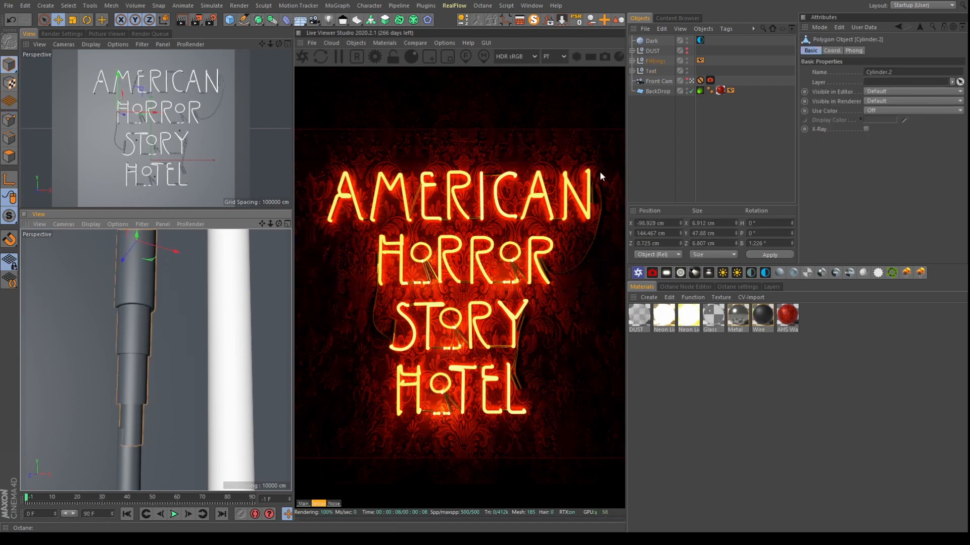
{"action": "left_click", "coordinate": [633, 61]}
{"action": "scroll", "coordinate": [663, 99], "scroll_direction": "down", "scroll_amount": 4}
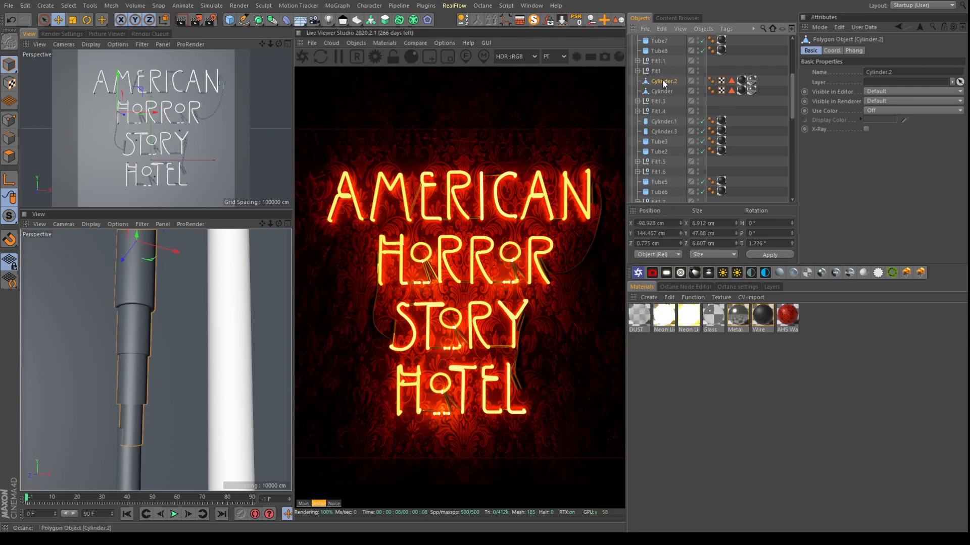
Examine the stepped segments and bevelled rims of the Cylinder.2 fitting from several close angles
{"action": "left_click_drag", "start_coordinate": [138, 341], "coordinate": [138, 309], "text": "alt"}
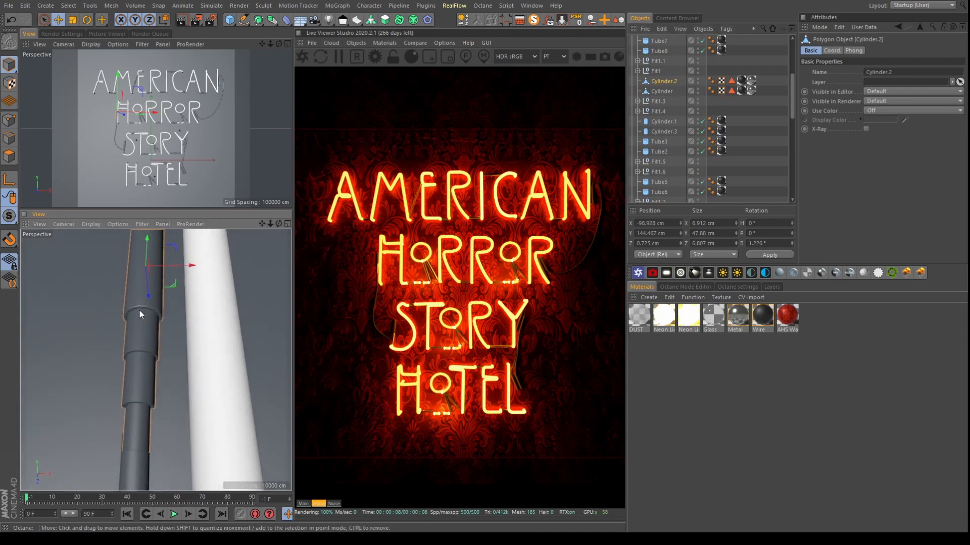
{"action": "right_click_drag", "start_coordinate": [139, 311], "coordinate": [148, 271], "text": "alt"}
{"action": "middle_click_drag", "start_coordinate": [148, 271], "coordinate": [148, 287], "text": "alt"}
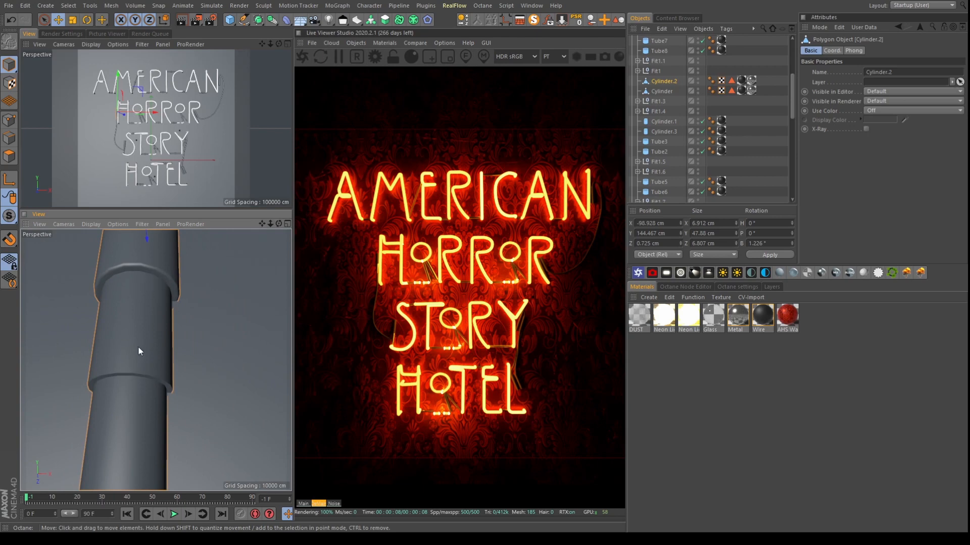
{"action": "left_click_drag", "start_coordinate": [149, 352], "coordinate": [158, 398], "text": "alt"}
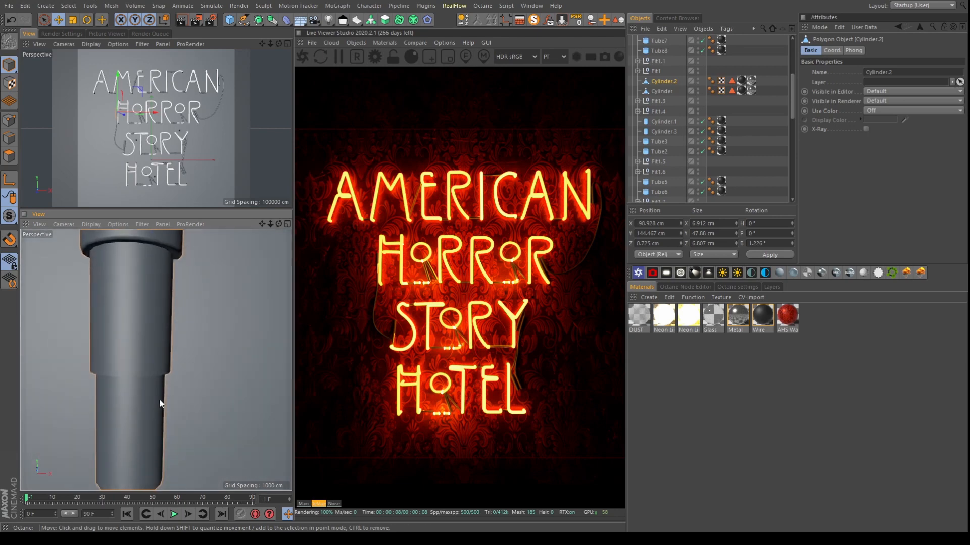
{"action": "right_click_drag", "start_coordinate": [158, 399], "coordinate": [142, 393], "text": "alt"}
{"action": "middle_click_drag", "start_coordinate": [141, 393], "coordinate": [126, 344], "text": "alt"}
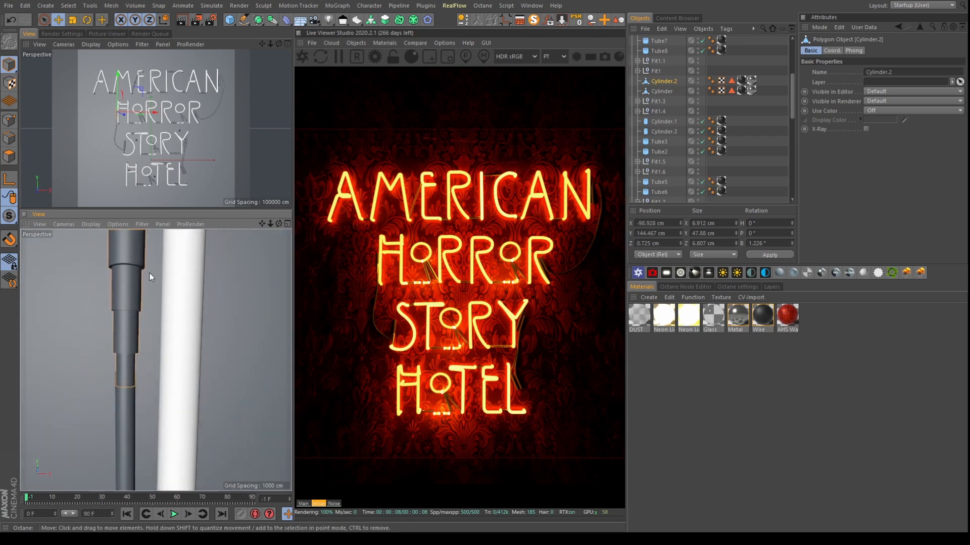
Recall Cylinder.2's stored polygon selection to inspect its faces, return to Model mode and collapse the Fittings group
{"action": "double_click", "coordinate": [731, 80]}
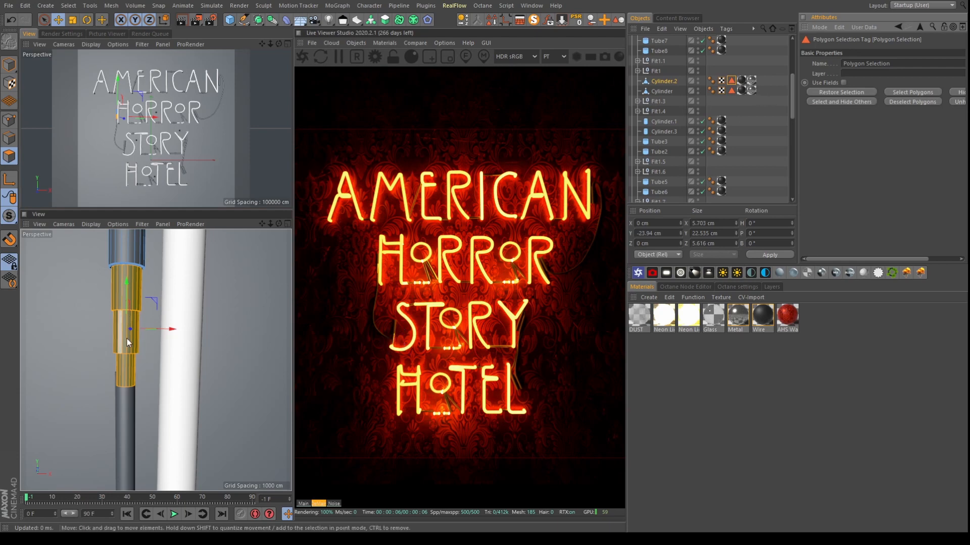
{"action": "left_click", "coordinate": [9, 64]}
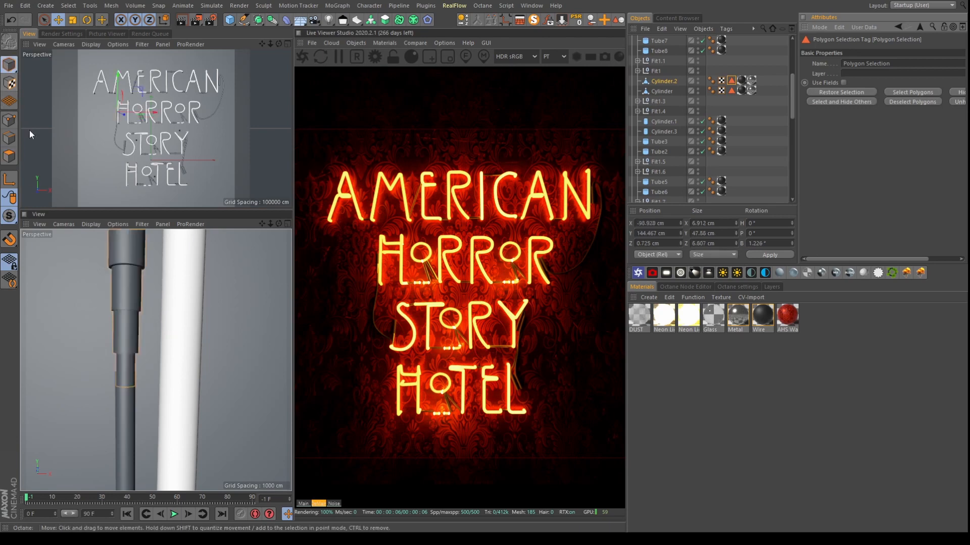
{"action": "scroll", "coordinate": [636, 76], "scroll_direction": "up", "scroll_amount": 4}
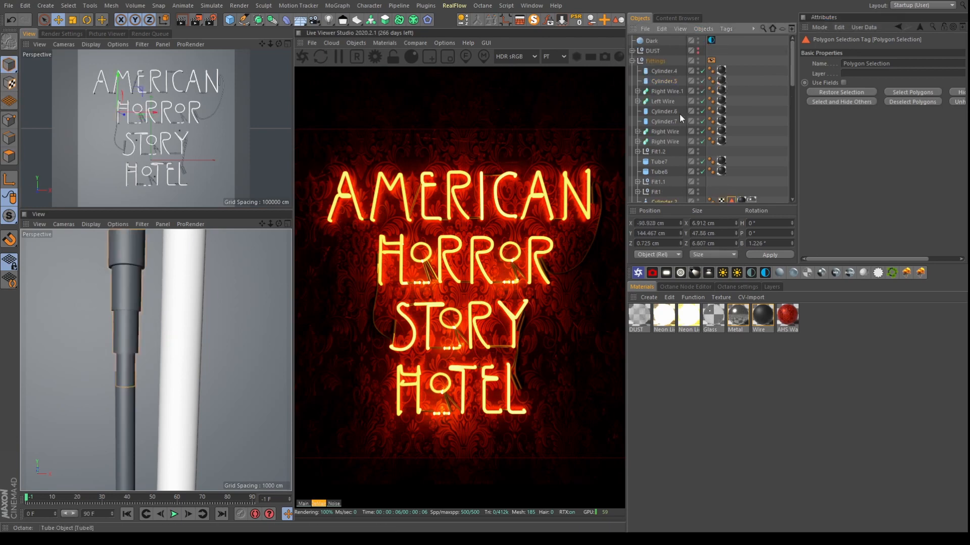
{"action": "left_click", "coordinate": [632, 60]}
Examine the fittings around Story and Hotel, and the paired wires and cylinder connectors beside Hotel's L
{"action": "scroll", "coordinate": [184, 320], "scroll_direction": "down", "scroll_amount": 6}
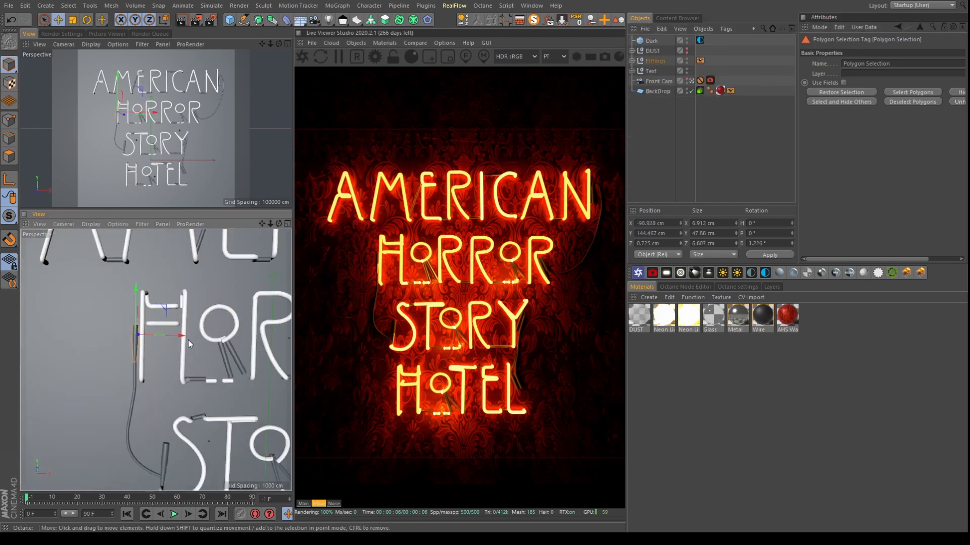
{"action": "left_click_drag", "start_coordinate": [188, 344], "coordinate": [122, 276], "text": "alt"}
{"action": "middle_click_drag", "start_coordinate": [122, 275], "coordinate": [114, 174], "text": "alt"}
{"action": "left_click_drag", "start_coordinate": [227, 344], "coordinate": [183, 346], "text": "alt"}
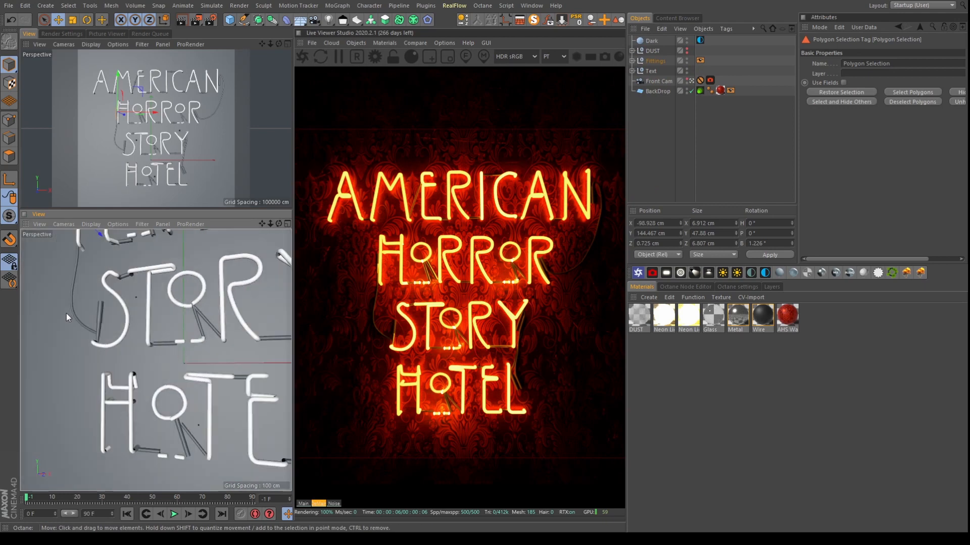
{"action": "middle_click_drag", "start_coordinate": [169, 381], "coordinate": [63, 326], "text": "alt"}
{"action": "left_click_drag", "start_coordinate": [202, 335], "coordinate": [175, 329], "text": "alt"}
{"action": "right_click_drag", "start_coordinate": [174, 329], "coordinate": [222, 317], "text": "alt"}
{"action": "middle_click_drag", "start_coordinate": [219, 317], "coordinate": [170, 401], "text": "alt"}
{"action": "left_click_drag", "start_coordinate": [211, 355], "coordinate": [238, 362], "text": "alt"}
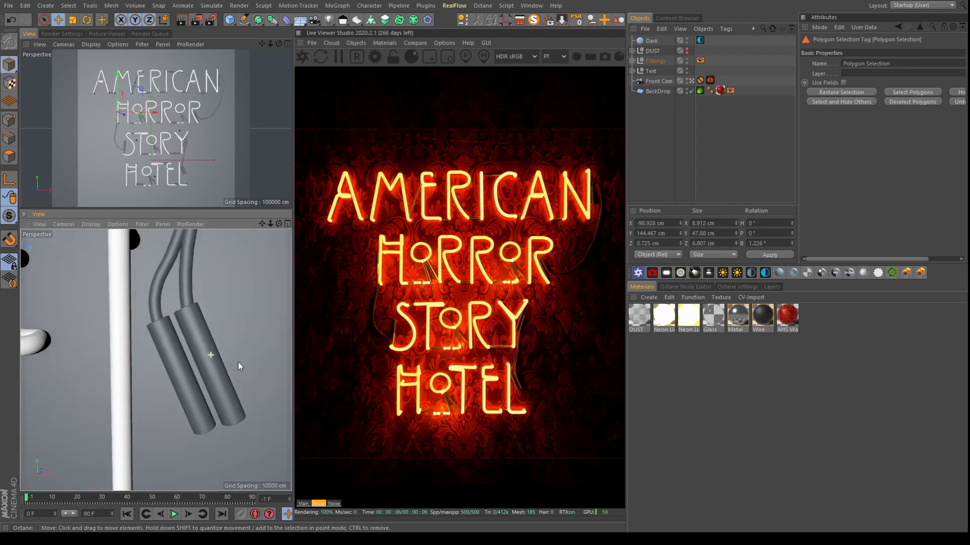
{"action": "mouse_move", "coordinate": [186, 322]}
{"action": "left_mouse_down", "text": "alt"}
{"action": "mouse_move", "coordinate": [188, 383]}
{"action": "mouse_move", "coordinate": [169, 343]}
{"action": "mouse_move", "coordinate": [189, 336]}
{"action": "left_mouse_up", "text": "alt"}
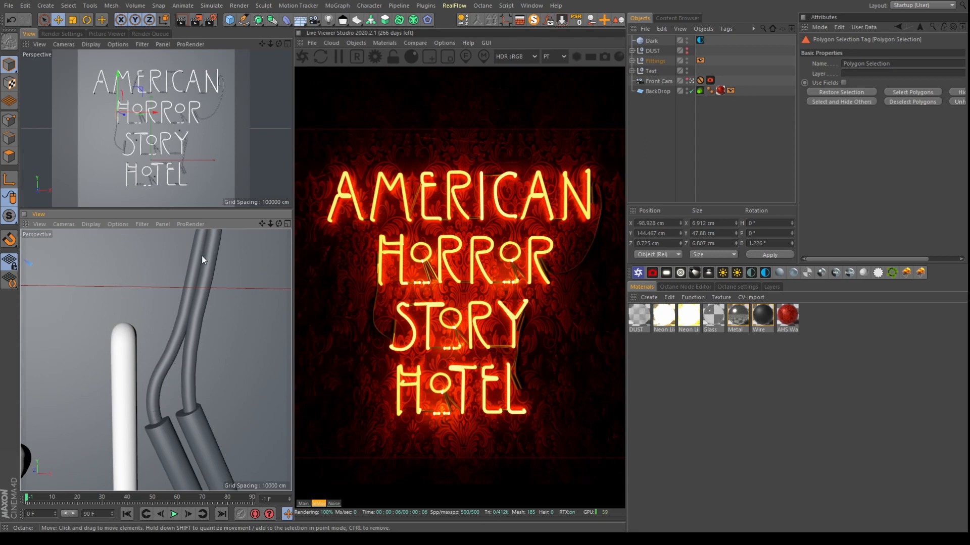
{"action": "middle_click_drag", "start_coordinate": [189, 355], "coordinate": [169, 440], "text": "alt"}
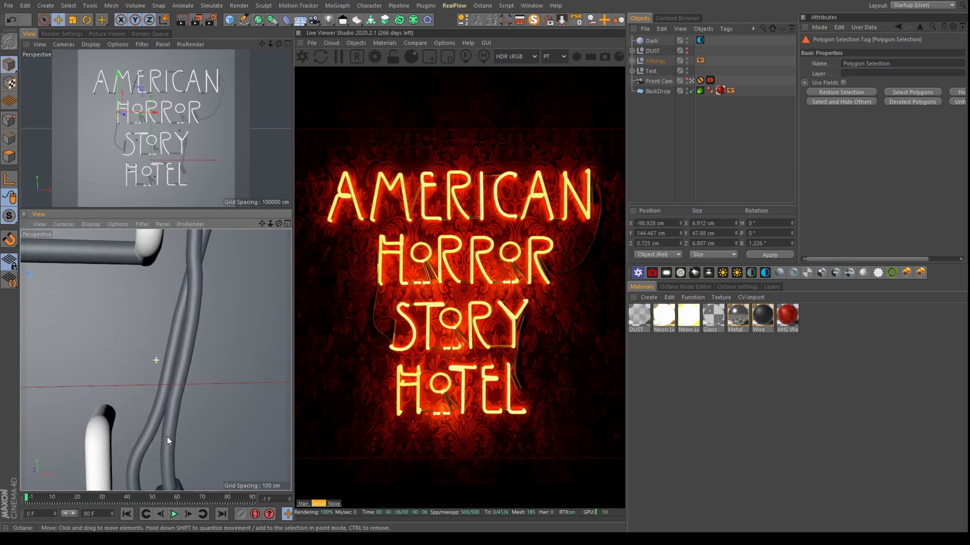
Select the Right Wire Sweep beside Story and Hotel, locate it in Fittings, and switch it off and on to inspect its spline
{"action": "left_click", "coordinate": [184, 332]}
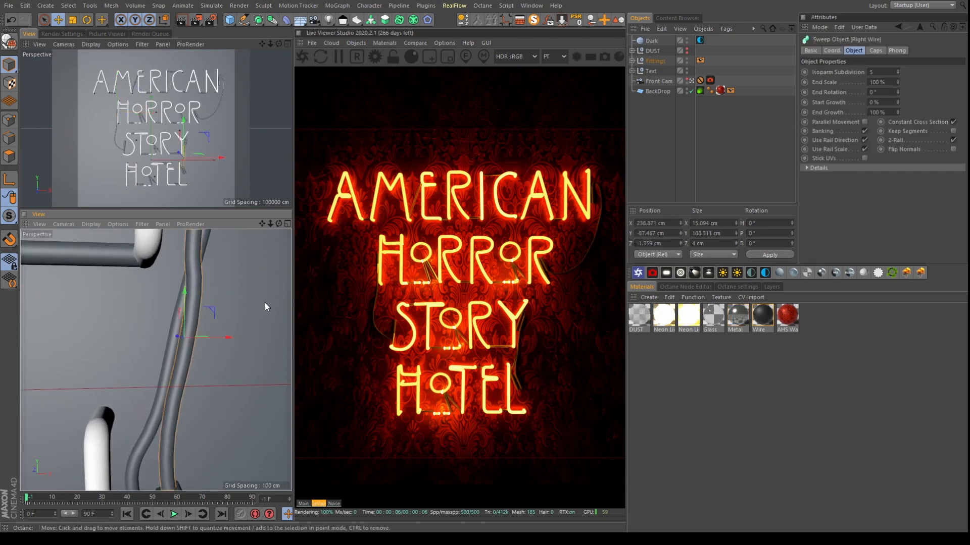
{"action": "left_click", "coordinate": [632, 60]}
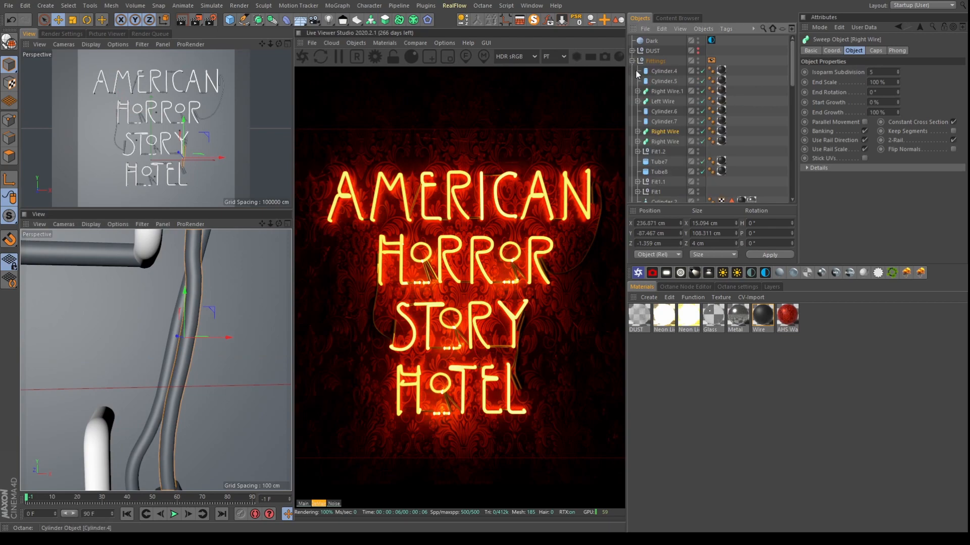
{"action": "left_click", "coordinate": [702, 132]}
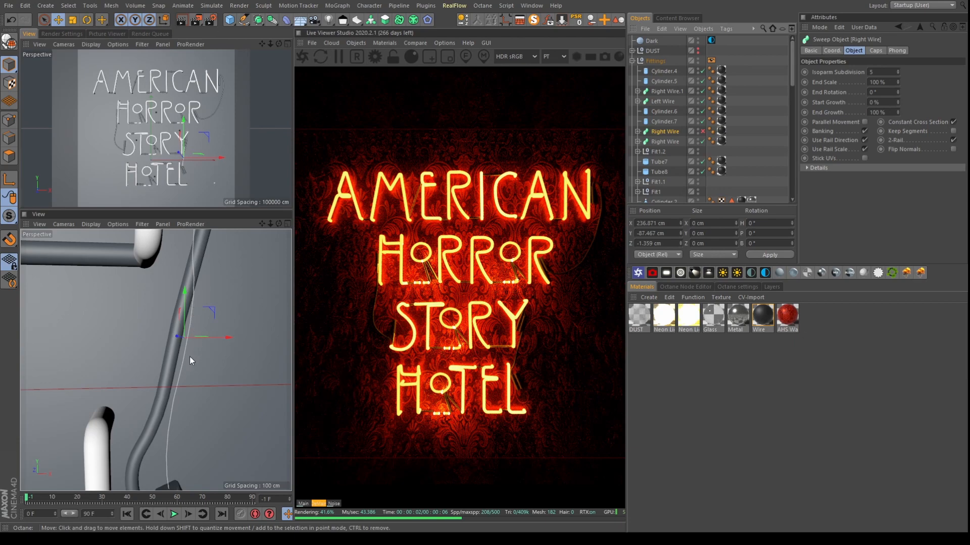
{"action": "mouse_move", "coordinate": [184, 387]}
{"action": "left_mouse_down", "text": "alt"}
{"action": "mouse_move", "coordinate": [197, 286]}
{"action": "mouse_move", "coordinate": [192, 375]}
{"action": "left_mouse_up", "text": "alt"}
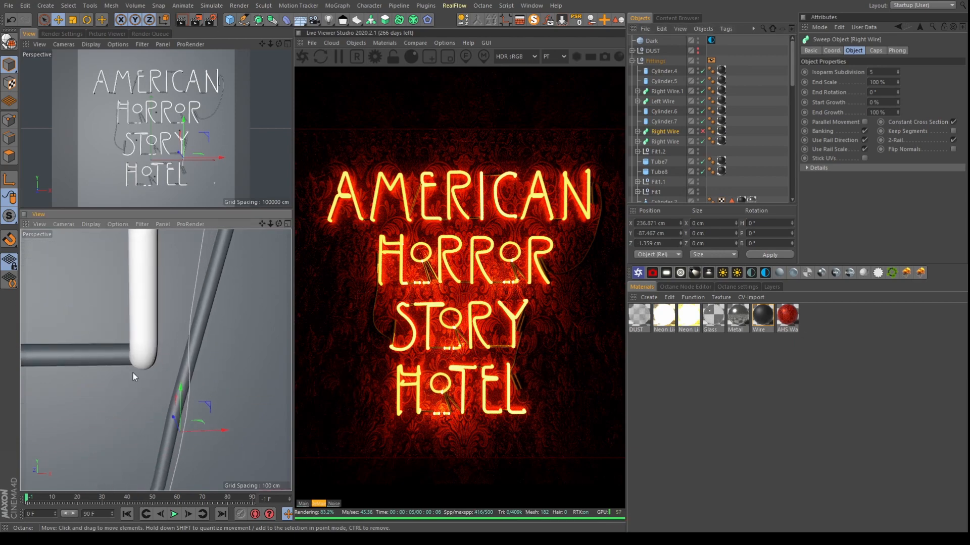
{"action": "left_click", "coordinate": [702, 132]}
{"action": "scroll", "coordinate": [157, 360], "scroll_direction": "down", "scroll_amount": 3}
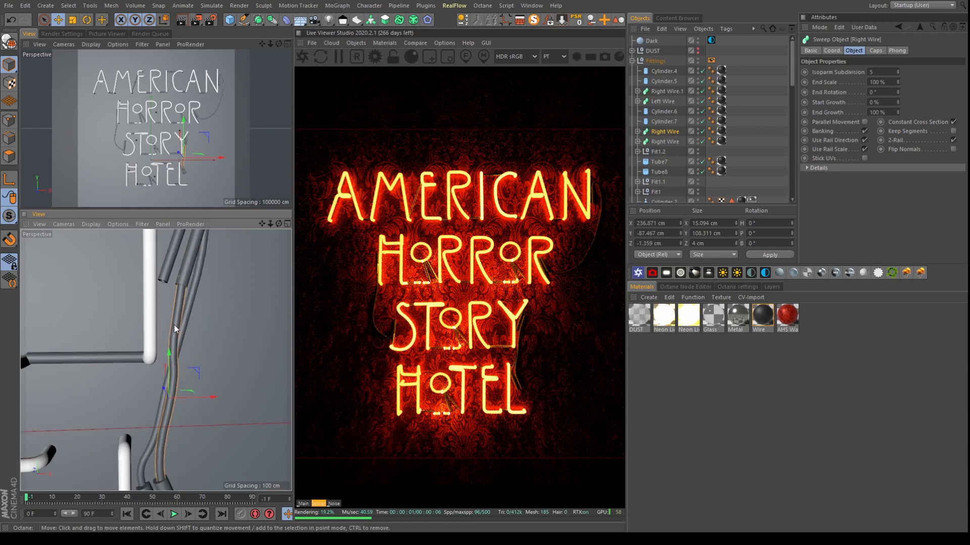
{"action": "scroll", "coordinate": [179, 303], "scroll_direction": "down", "scroll_amount": 4}
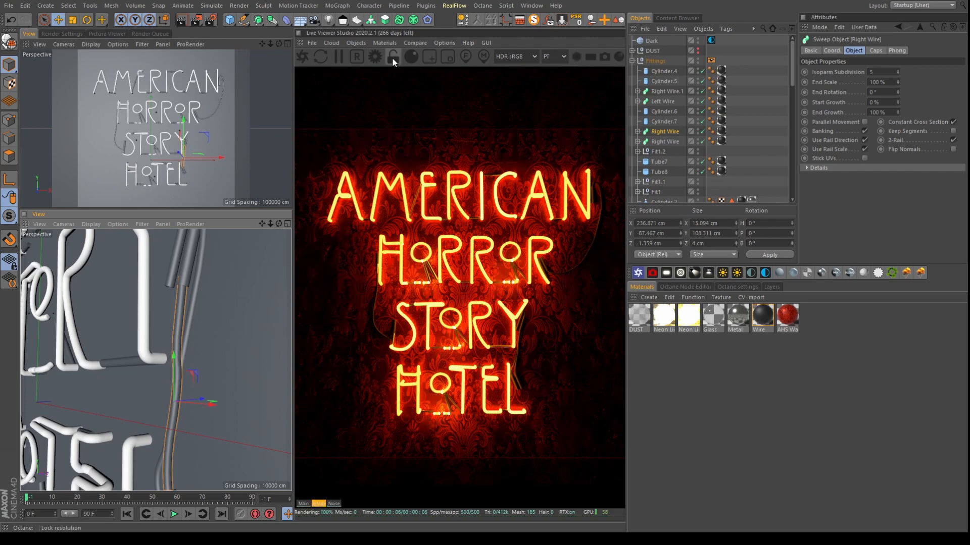
Lock the Live Viewer's resolution and zoom the render in on the wiring around Horror, Story and Hotel
{"action": "scroll", "coordinate": [513, 336], "scroll_direction": "up", "scroll_amount": 3}
{"action": "middle_click_drag", "start_coordinate": [528, 386], "coordinate": [507, 319]}
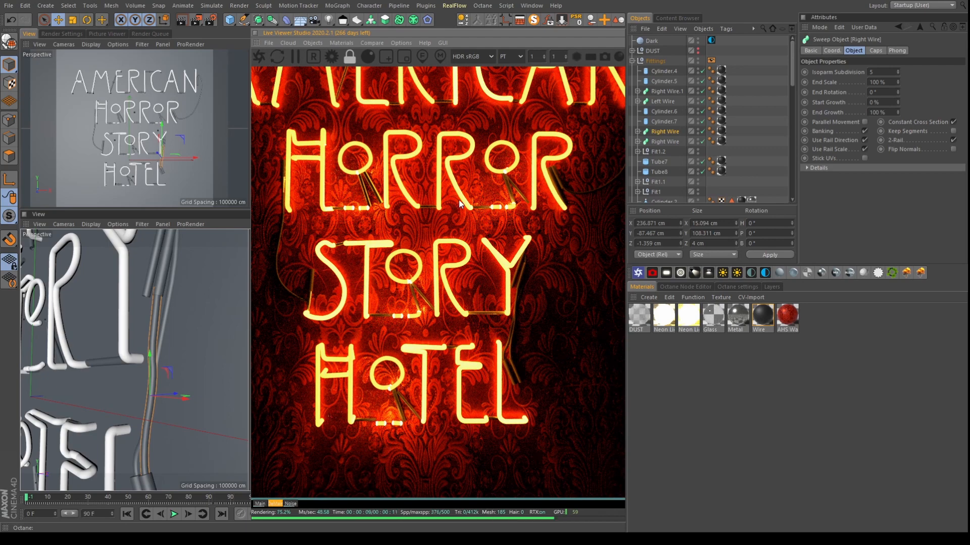
Collapse the Fittings group and examine the wires running beside American, Horror and Story in the perspective view
{"action": "left_click", "coordinate": [631, 61]}
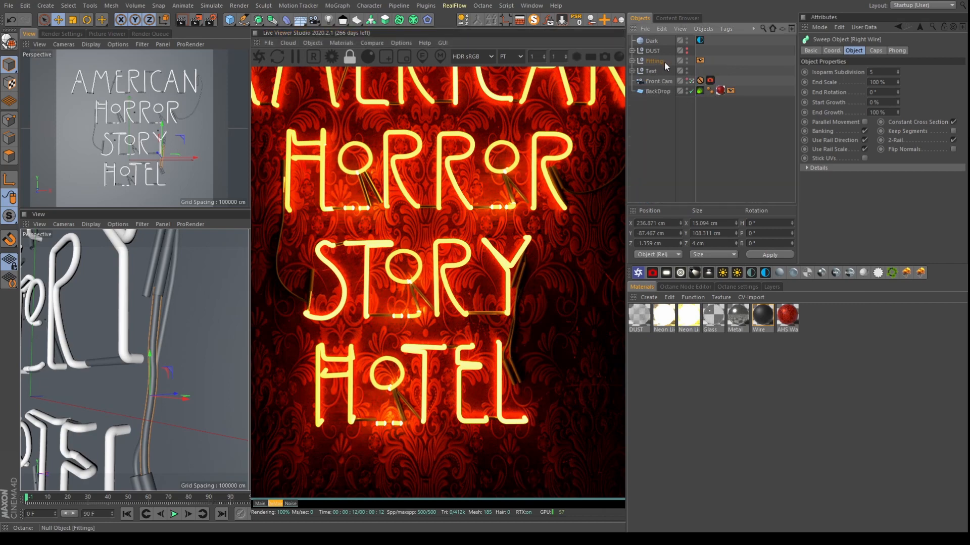
{"action": "left_click_drag", "start_coordinate": [173, 304], "coordinate": [141, 296], "text": "alt"}
{"action": "scroll", "coordinate": [156, 303], "scroll_direction": "down", "scroll_amount": 5}
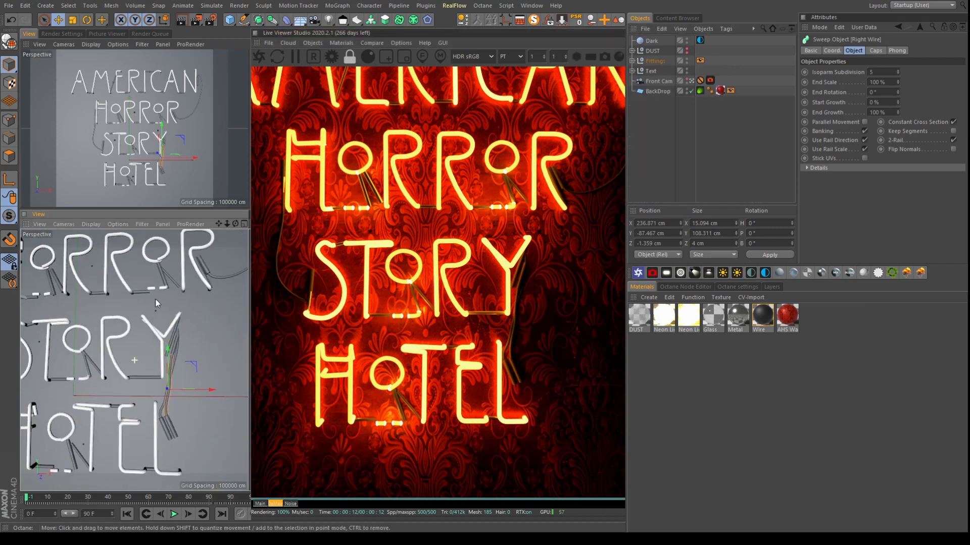
{"action": "mouse_move", "coordinate": [155, 303]}
{"action": "middle_mouse_down", "text": "alt"}
{"action": "mouse_move", "coordinate": [142, 341]}
{"action": "mouse_move", "coordinate": [161, 316]}
{"action": "middle_mouse_up", "text": "alt"}
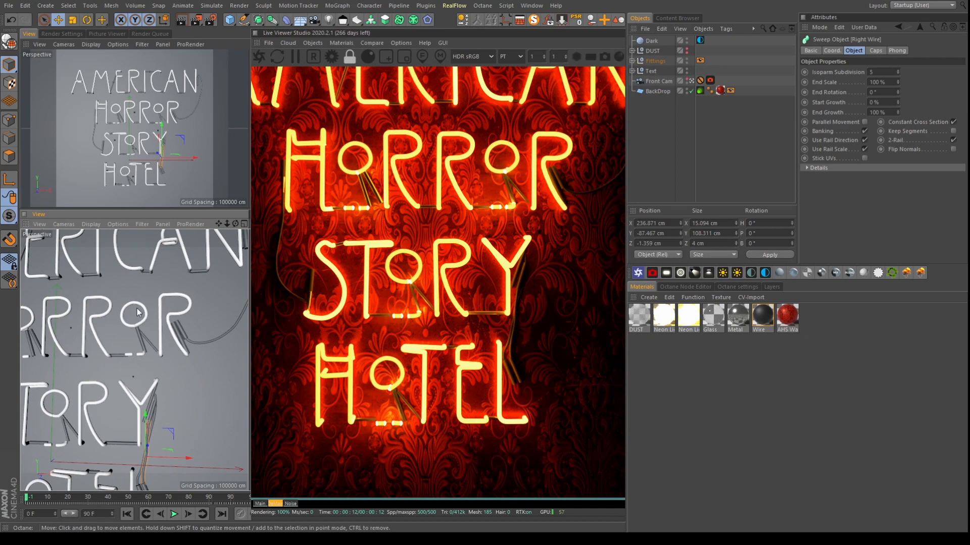
{"action": "left_click_drag", "start_coordinate": [137, 312], "coordinate": [124, 323], "text": "alt"}
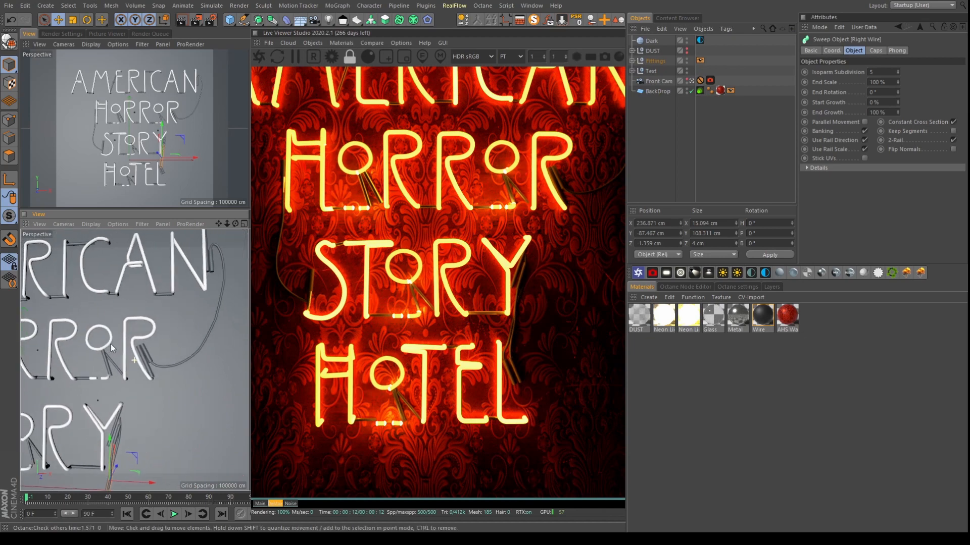
Open the Wire material's node graph, inspect the Gradient feeding its diffuse, and enlarge the node editor area
{"action": "double_click", "coordinate": [759, 318]}
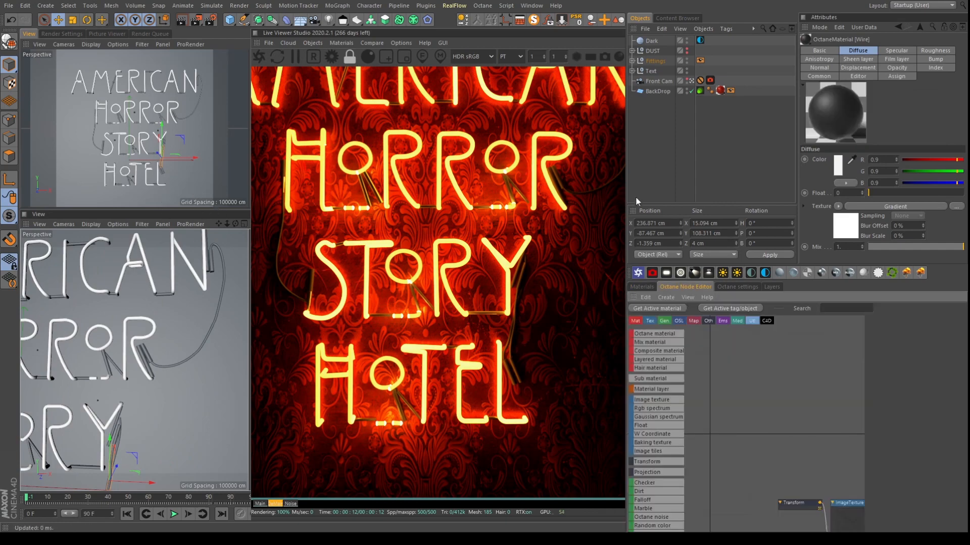
{"action": "middle_click_drag", "start_coordinate": [781, 399], "coordinate": [730, 361]}
{"action": "left_click", "coordinate": [838, 386]}
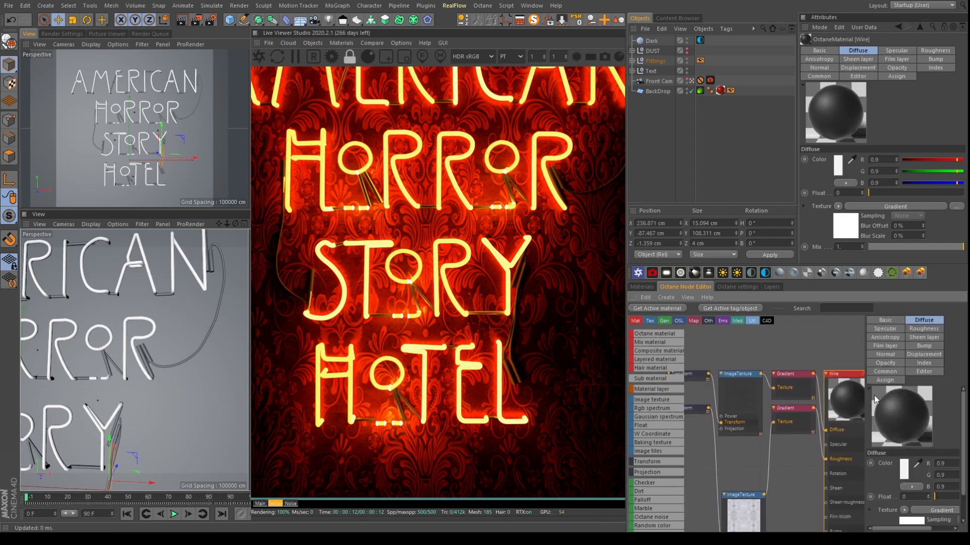
{"action": "left_click", "coordinate": [789, 380]}
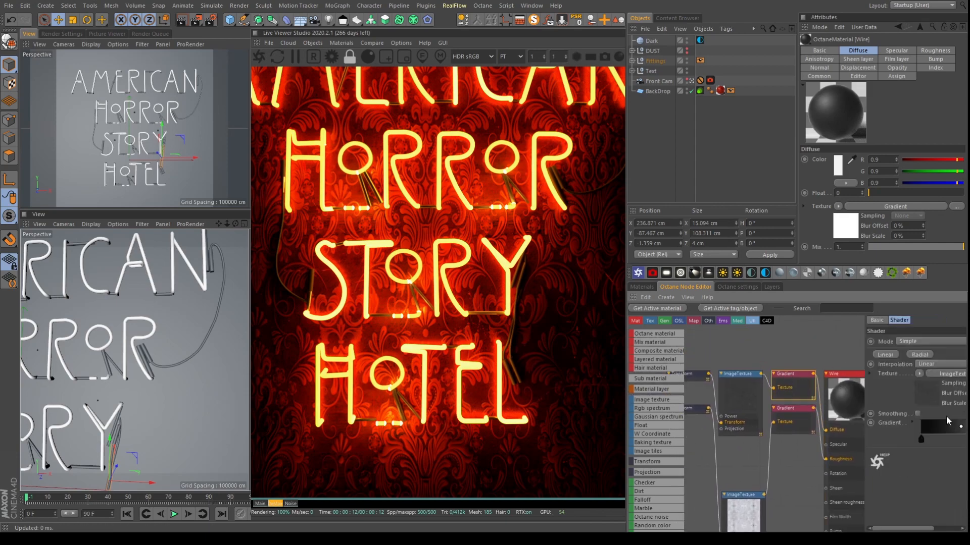
{"action": "left_click_drag", "start_coordinate": [865, 372], "coordinate": [831, 371]}
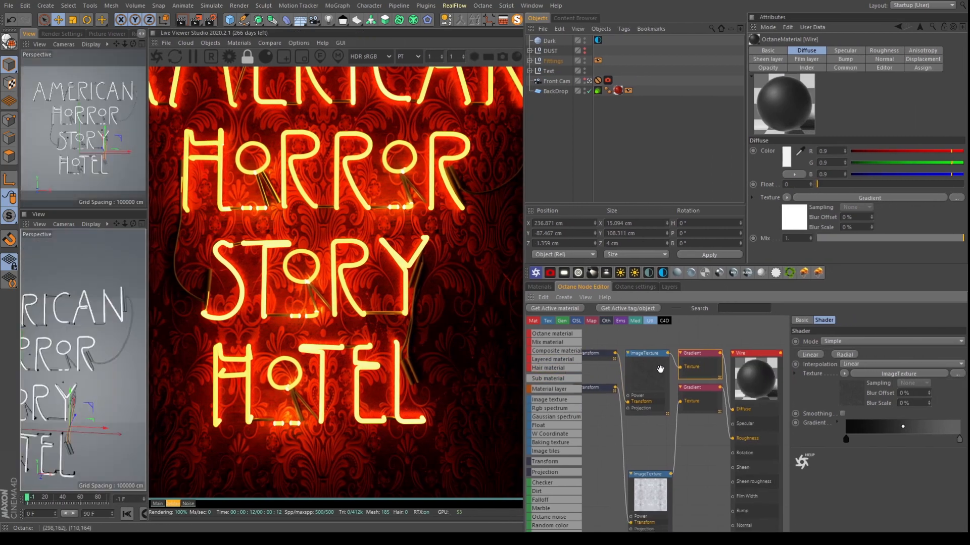
Move the roughness Gradient node down in the Wire graph, and inspect its gradient and the two ImageTexture nodes
{"action": "middle_click_drag", "start_coordinate": [660, 369], "coordinate": [686, 365]}
{"action": "left_click", "coordinate": [700, 390]}
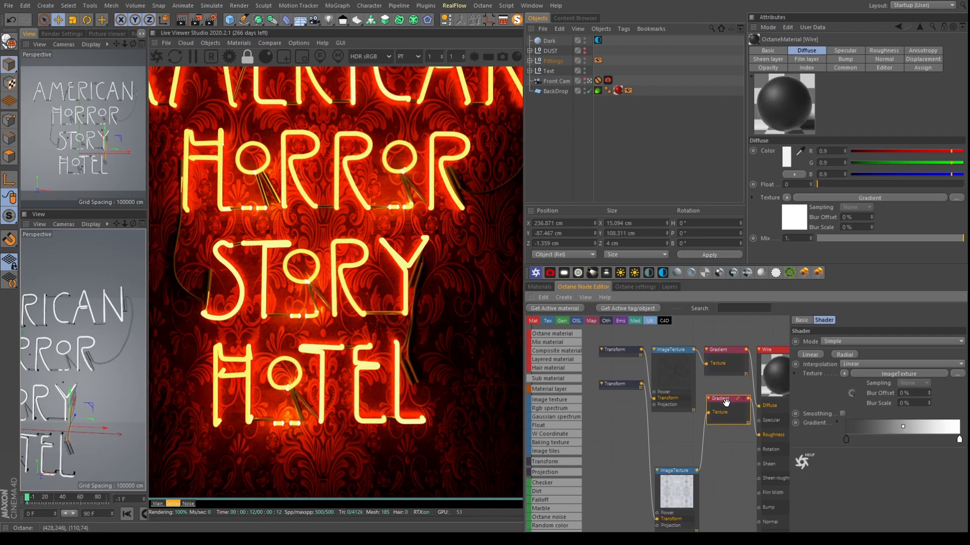
{"action": "left_click_drag", "start_coordinate": [725, 402], "coordinate": [722, 431]}
{"action": "left_click", "coordinate": [682, 485]}
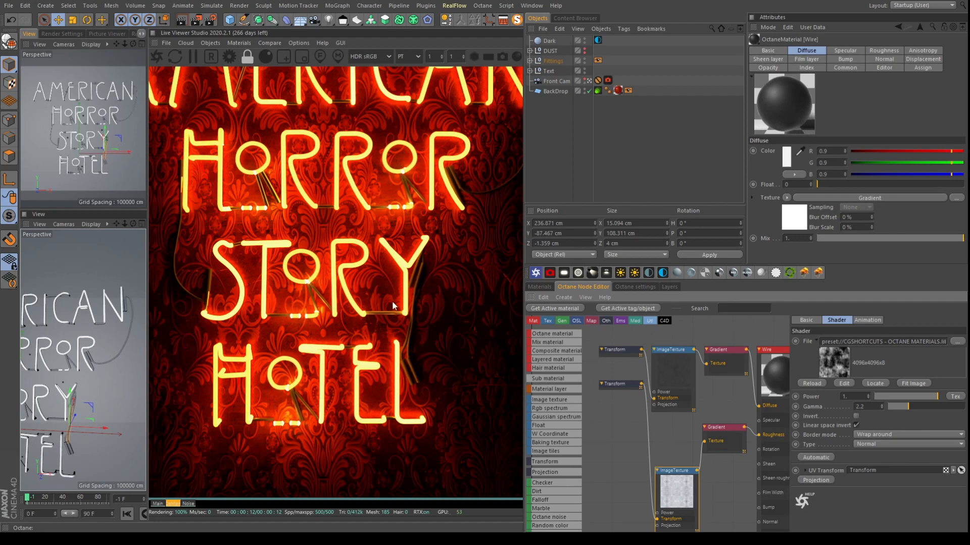
{"action": "left_click", "coordinate": [665, 367]}
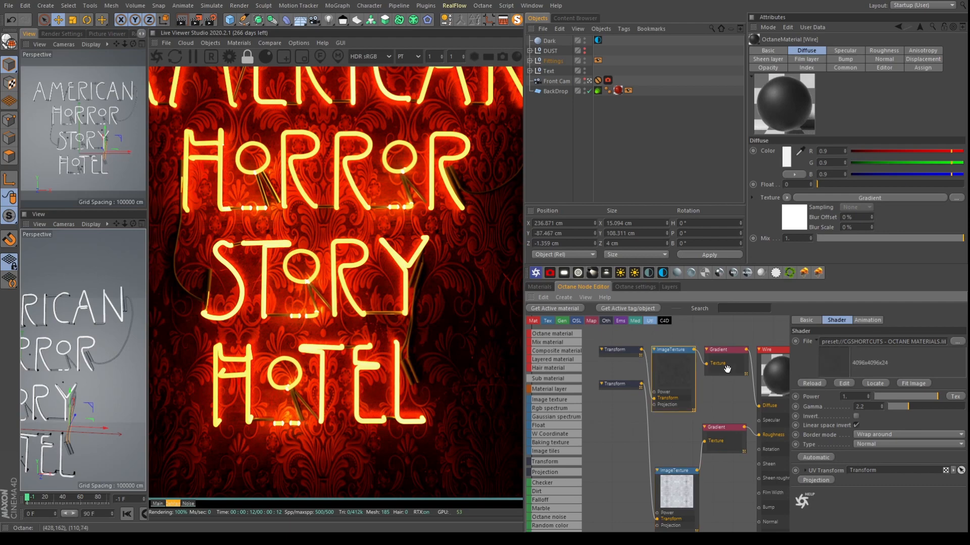
{"action": "scroll", "coordinate": [686, 404], "scroll_direction": "down", "scroll_amount": 3}
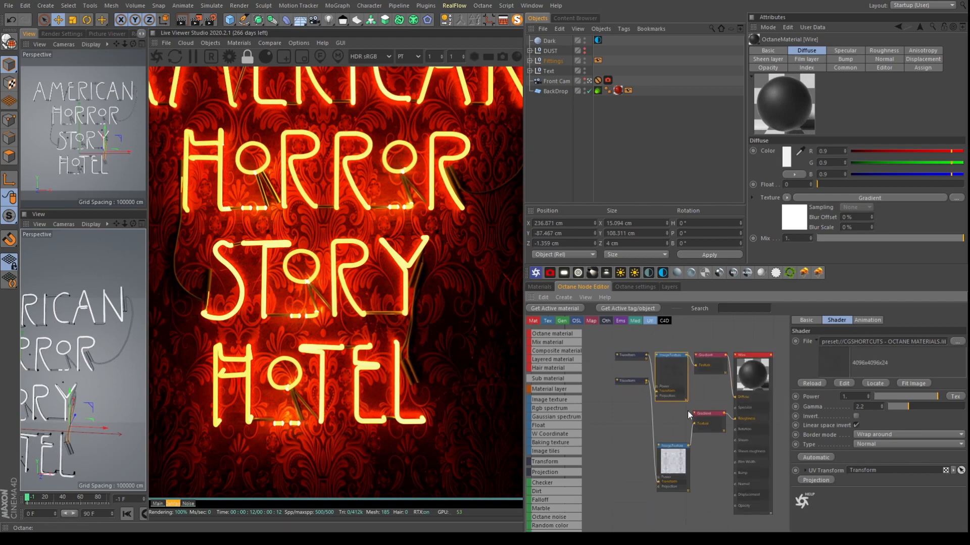
Check the Wire material's Index and Diffuse settings, and move its material node further away from the two Gradient nodes
{"action": "left_click", "coordinate": [717, 359]}
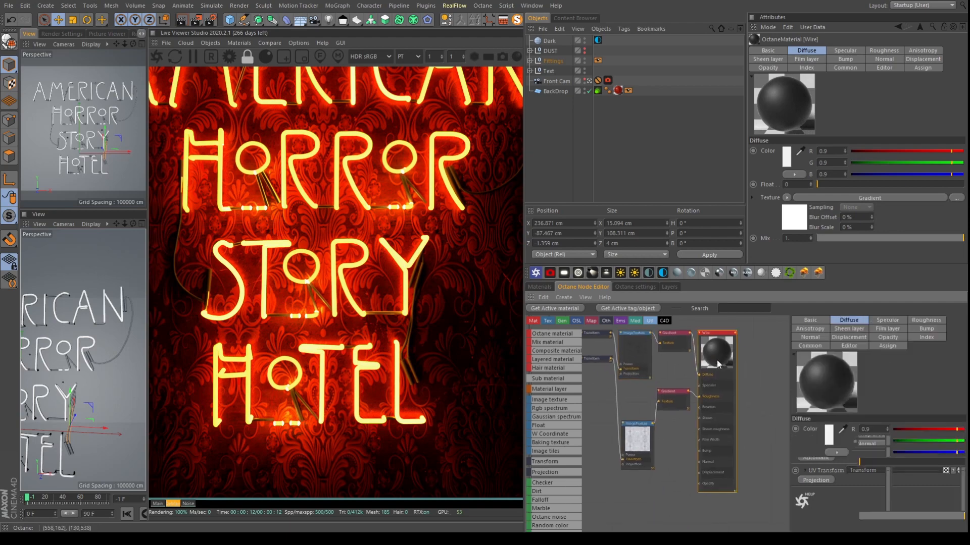
{"action": "left_click", "coordinate": [923, 336]}
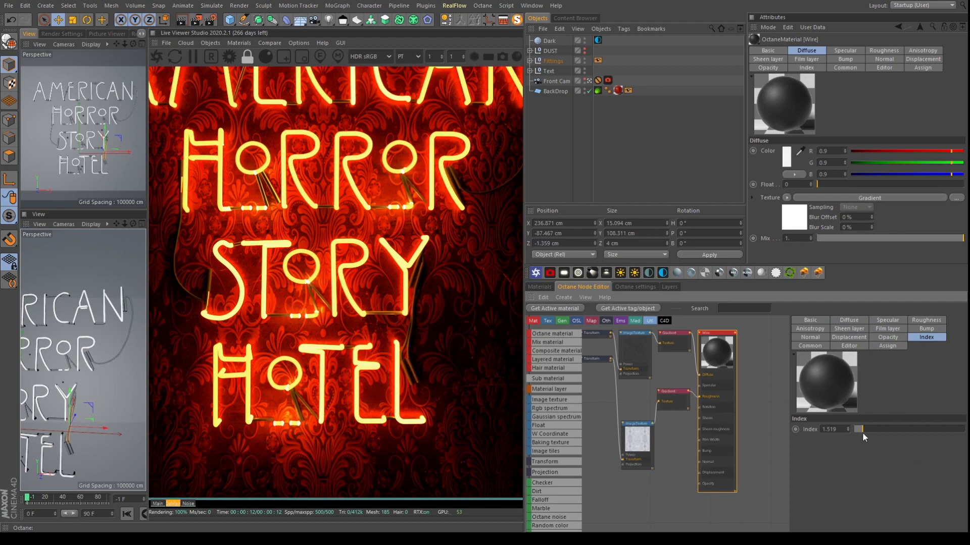
{"action": "middle_click_drag", "start_coordinate": [677, 380], "coordinate": [702, 426]}
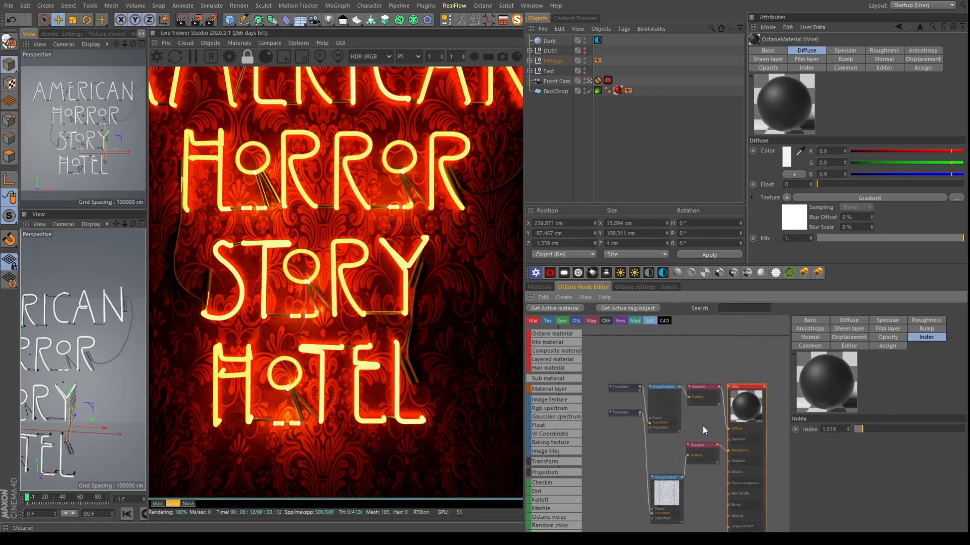
{"action": "left_click", "coordinate": [859, 320]}
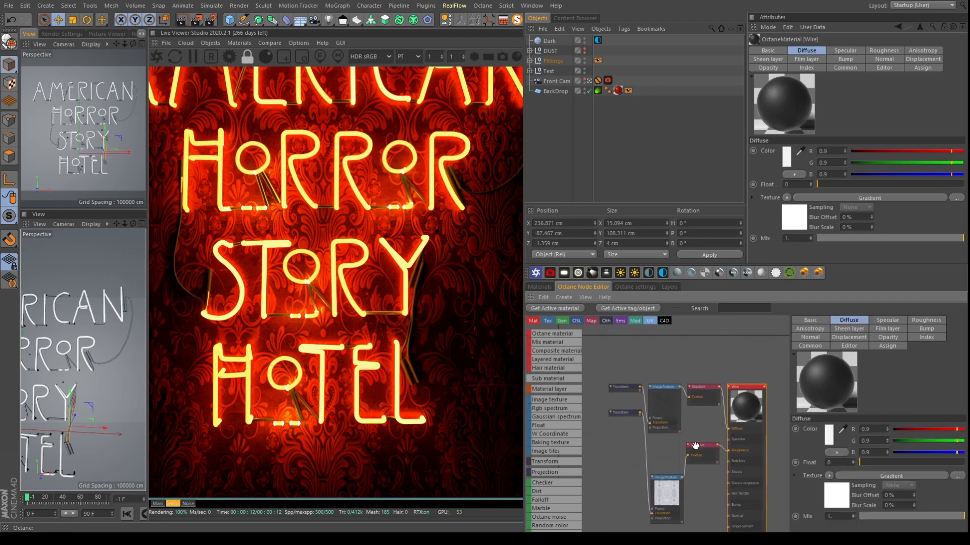
{"action": "middle_click_drag", "start_coordinate": [687, 429], "coordinate": [659, 414]}
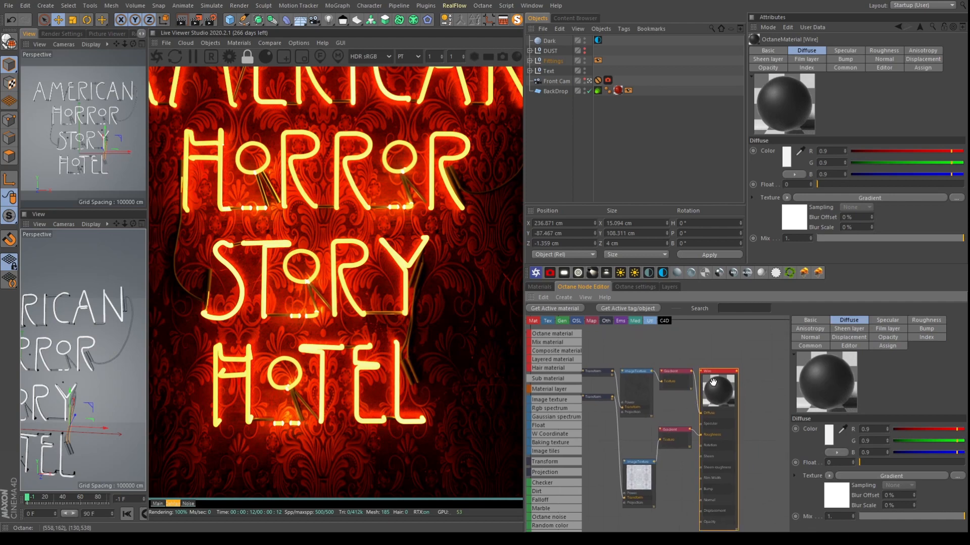
{"action": "left_click_drag", "start_coordinate": [712, 383], "coordinate": [741, 367]}
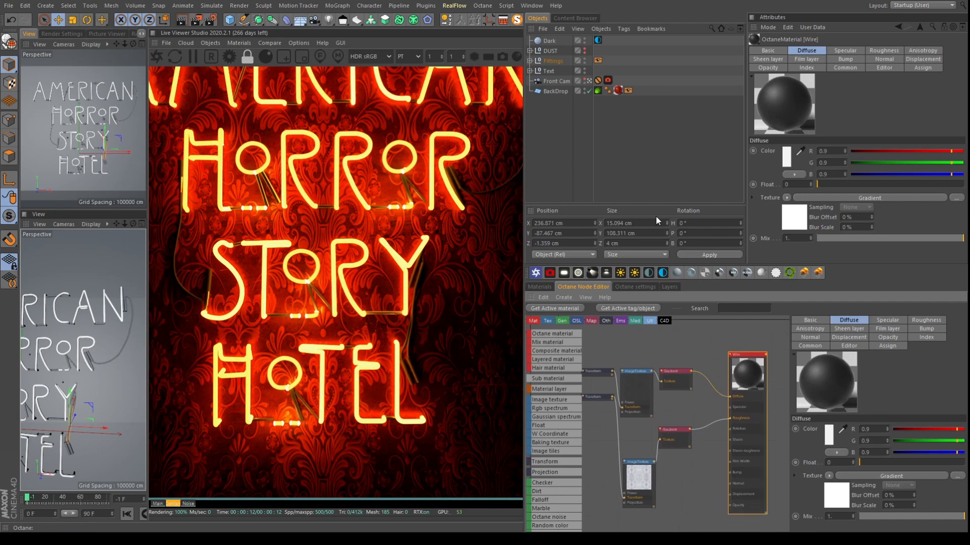
Open the Metal material's node graph and inspect its Basecolor, Metallic, Roughness and Normal texture nodes
{"action": "left_click", "coordinate": [539, 287]}
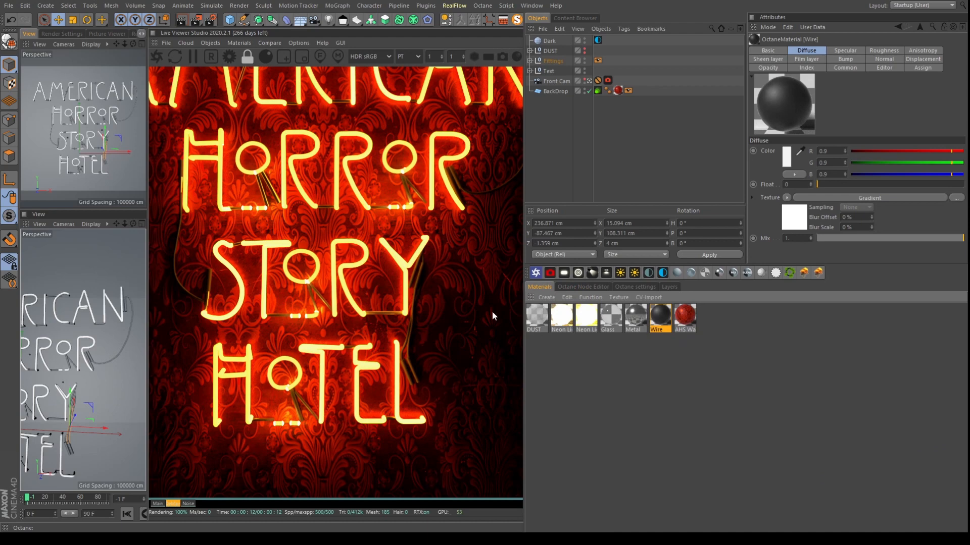
{"action": "left_click", "coordinate": [636, 317]}
{"action": "left_click", "coordinate": [592, 287]}
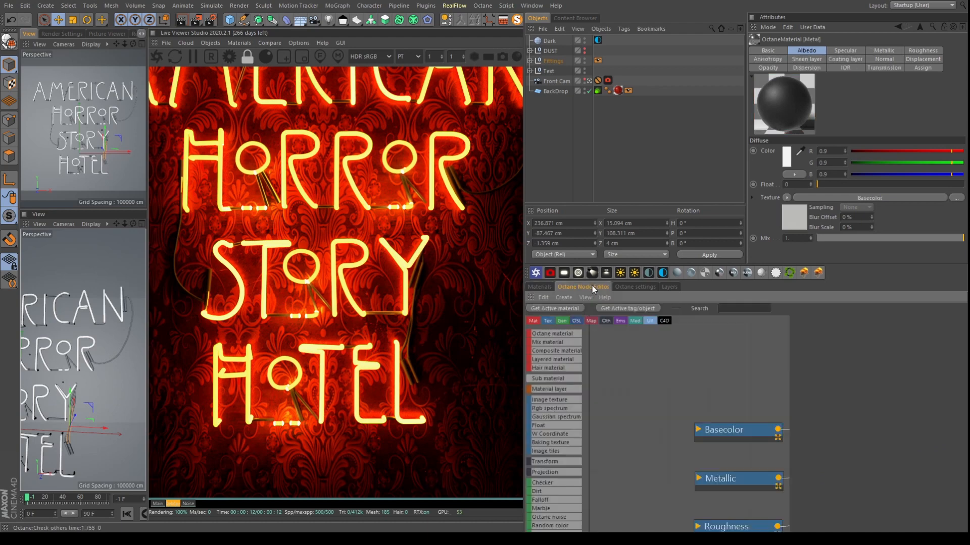
{"action": "middle_click_drag", "start_coordinate": [748, 375], "coordinate": [666, 392]}
{"action": "scroll", "coordinate": [689, 353], "scroll_direction": "down", "scroll_amount": 3}
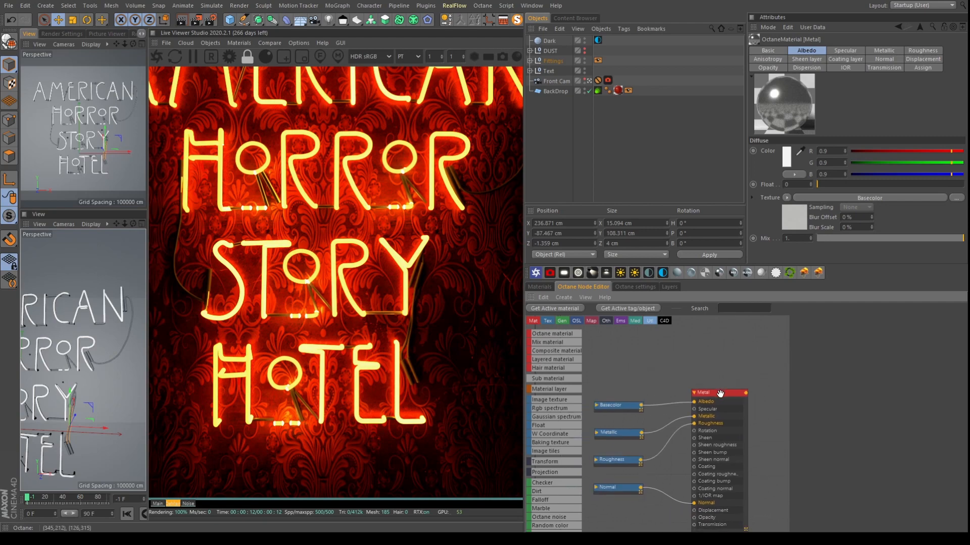
{"action": "left_click", "coordinate": [624, 408]}
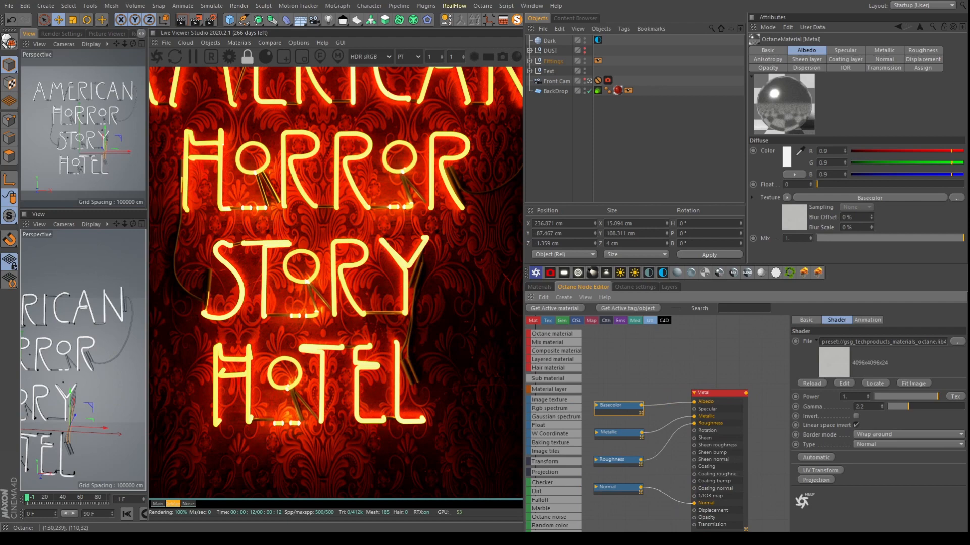
{"action": "middle_click_drag", "start_coordinate": [688, 388], "coordinate": [697, 343]}
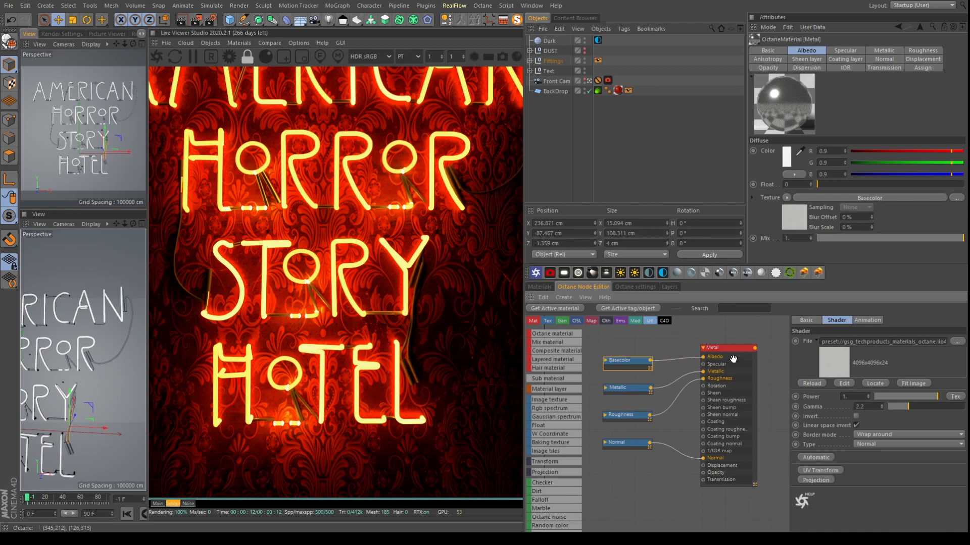
{"action": "left_click", "coordinate": [630, 388]}
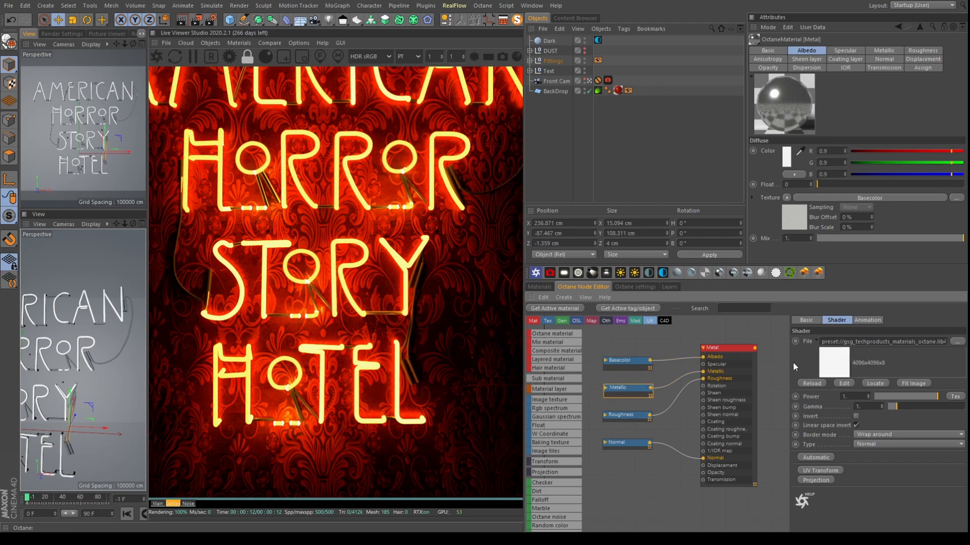
{"action": "left_click", "coordinate": [624, 415]}
{"action": "left_click", "coordinate": [623, 444]}
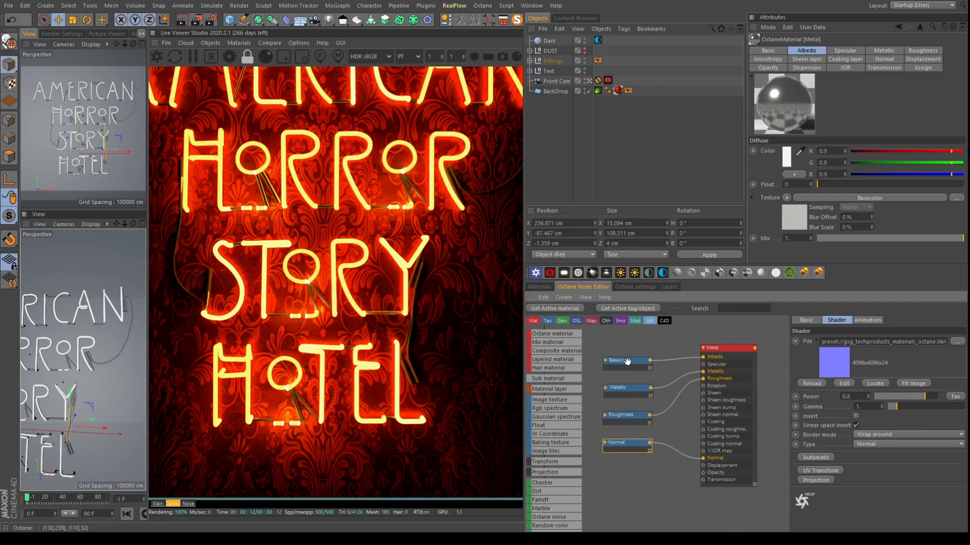
Open the Glass material's node graph and check its Index and Common settings
{"action": "left_click", "coordinate": [539, 287]}
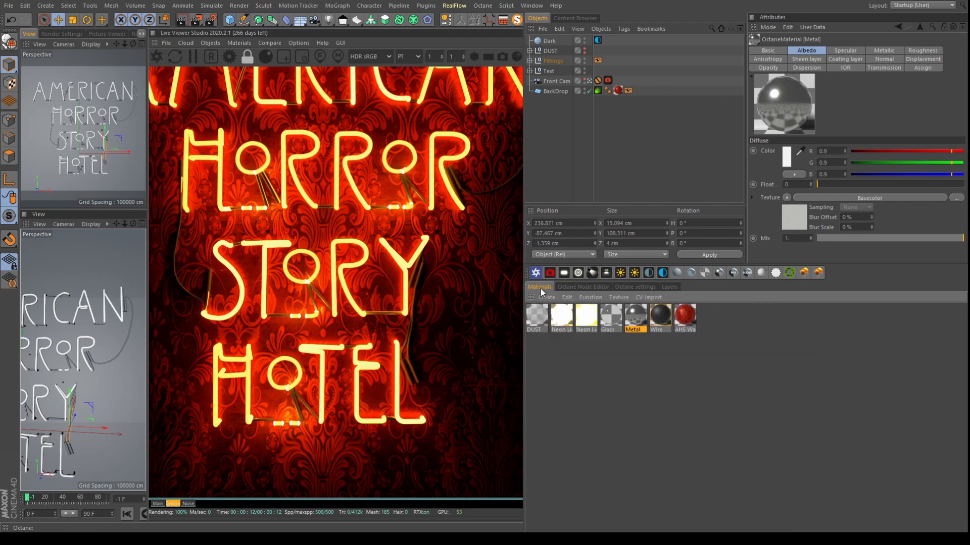
{"action": "left_click", "coordinate": [616, 315]}
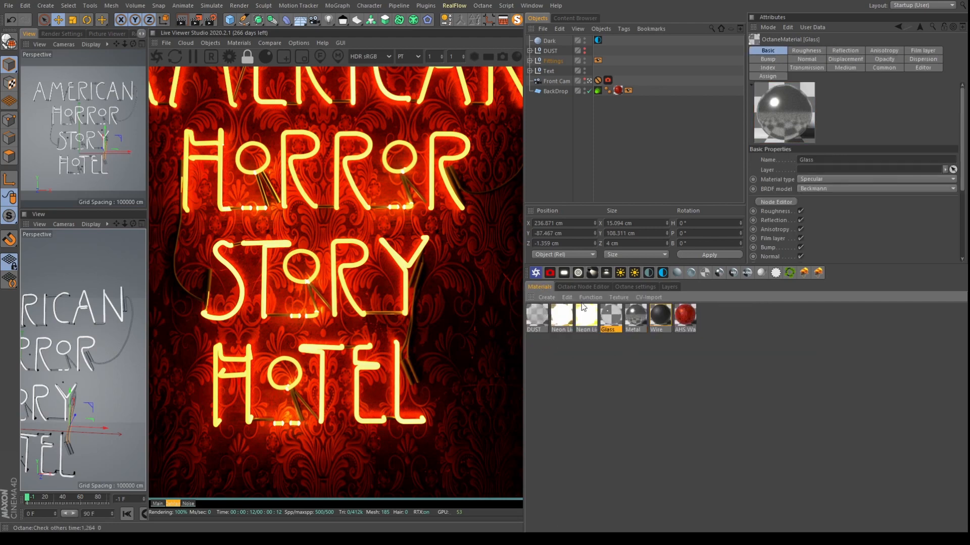
{"action": "left_click", "coordinate": [577, 287]}
{"action": "left_click", "coordinate": [699, 385]}
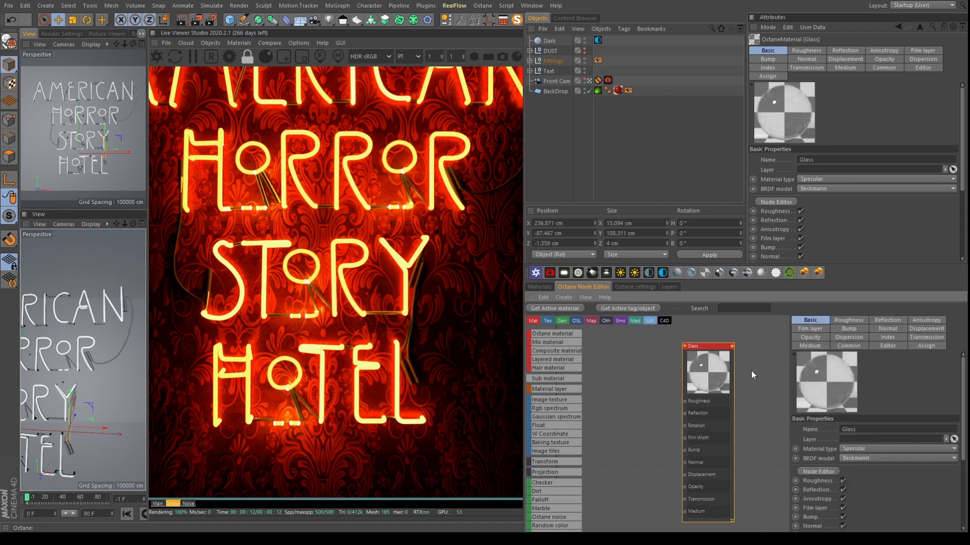
{"action": "left_click", "coordinate": [887, 337]}
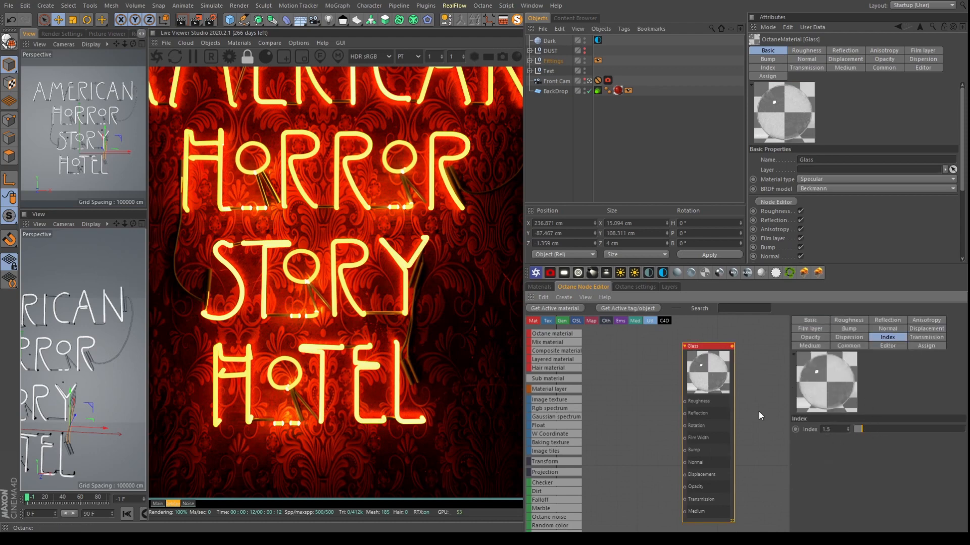
{"action": "left_click", "coordinate": [848, 346]}
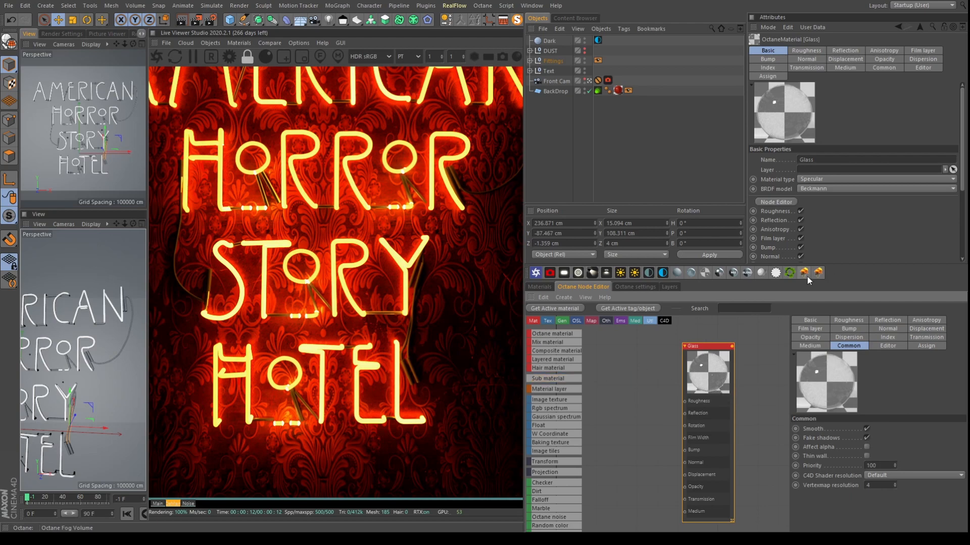
Open the second Neon Light material's node graph and inspect the RgbSpectrum color feeding its blackbody emission
{"action": "left_click", "coordinate": [540, 286]}
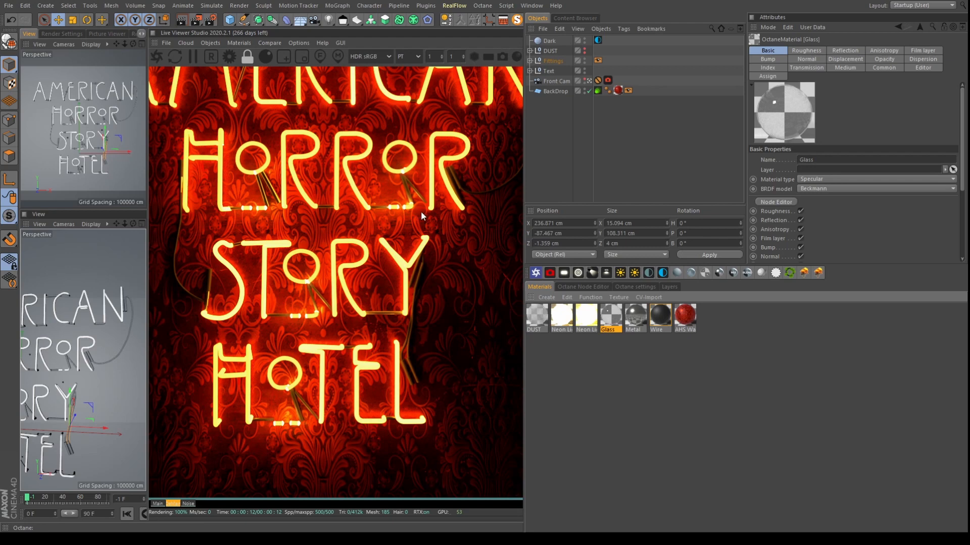
{"action": "left_click", "coordinate": [593, 316]}
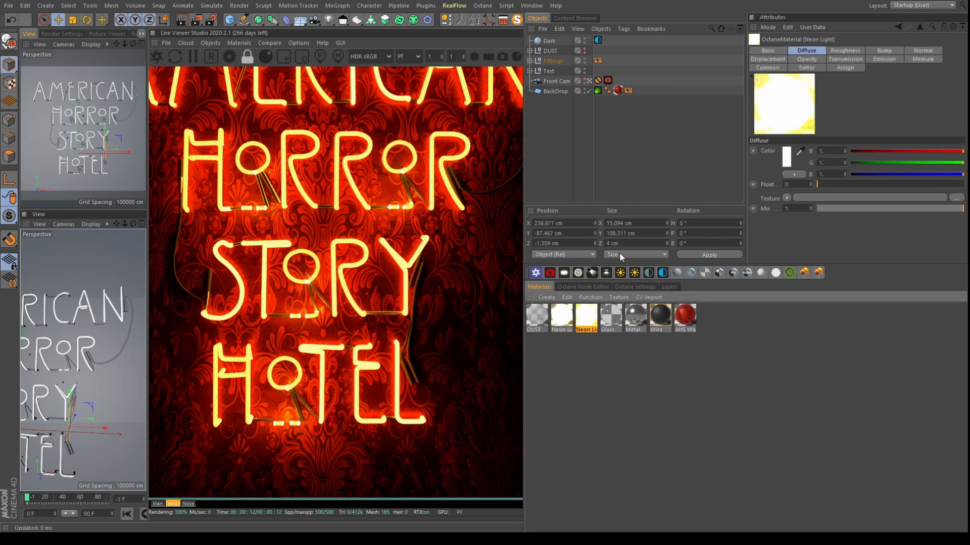
{"action": "left_click", "coordinate": [583, 287]}
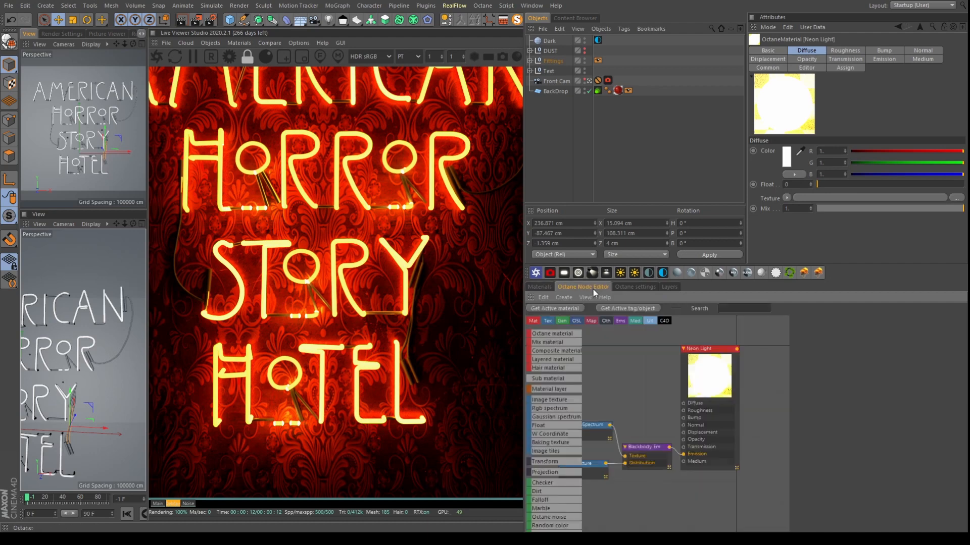
{"action": "left_click", "coordinate": [715, 380]}
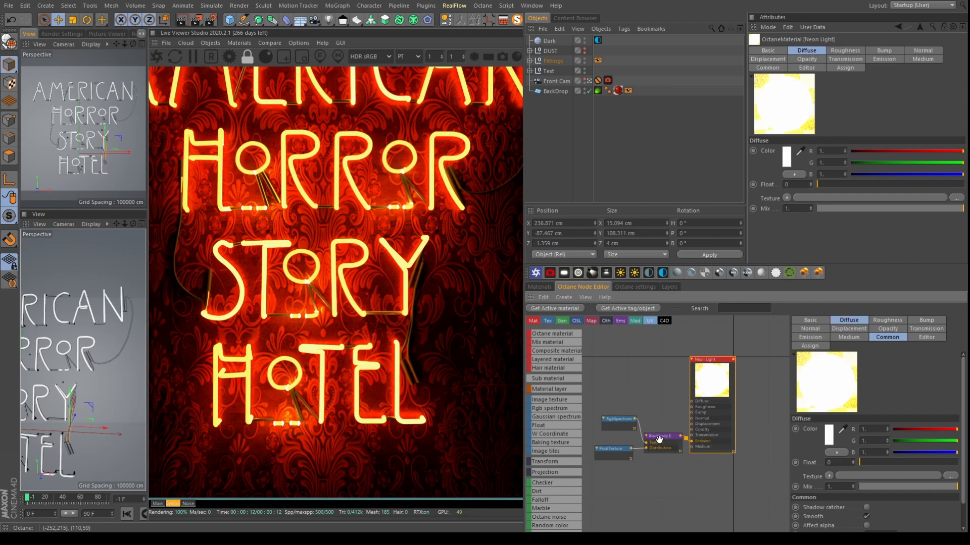
{"action": "left_click", "coordinate": [617, 424]}
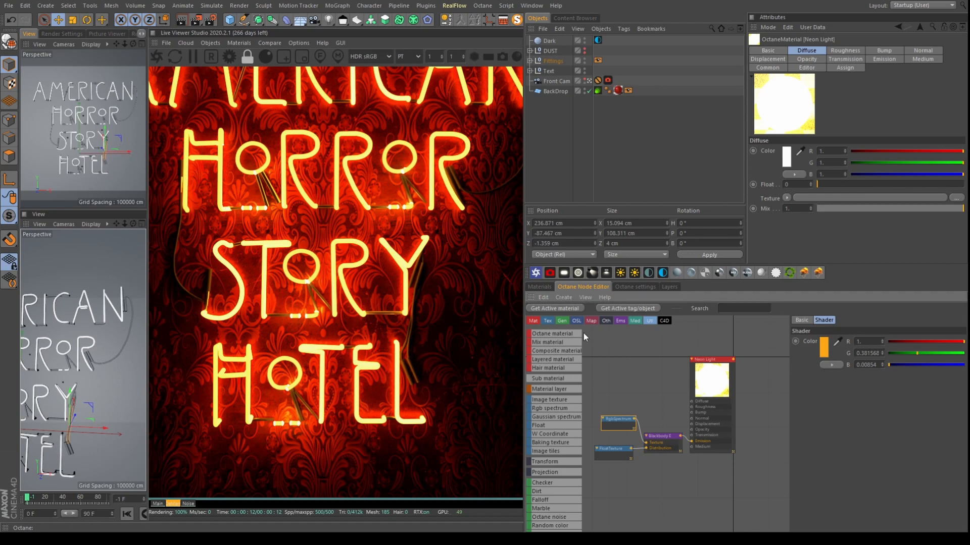
Lower the FloatTexture driving the Neon Light's emission distribution to 0, and bring it back to 0.431694
{"action": "left_click", "coordinate": [612, 449]}
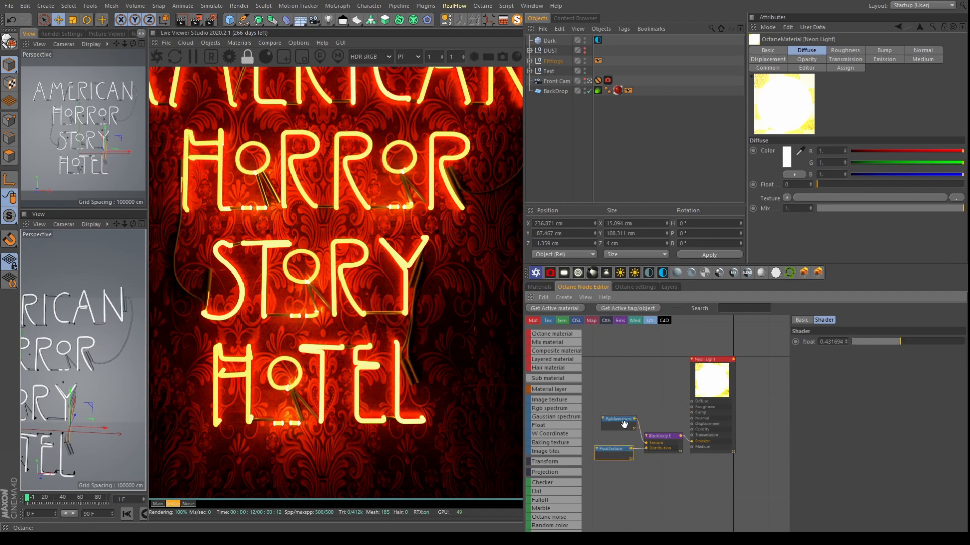
{"action": "left_click_drag", "start_coordinate": [898, 339], "coordinate": [846, 339]}
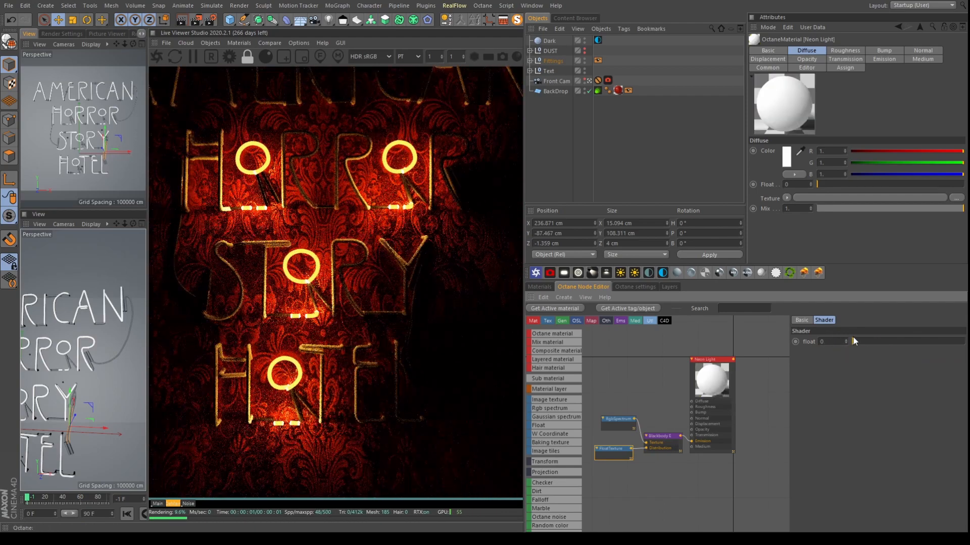
{"action": "left_click_drag", "start_coordinate": [853, 341], "coordinate": [909, 341]}
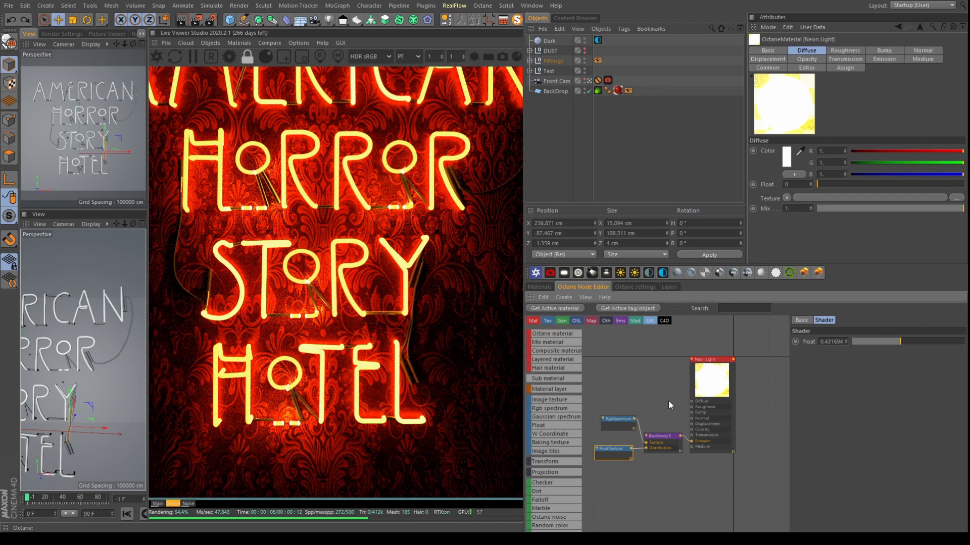
{"action": "left_click", "coordinate": [537, 287]}
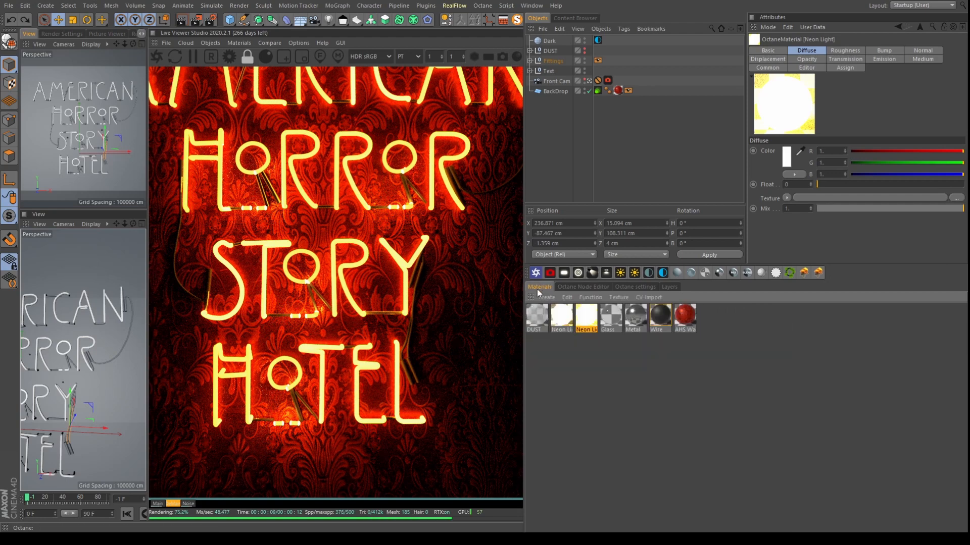
Open the first Neon Light material's node graph and inspect its RgbSpectrum color and blackbody emission settings
{"action": "left_click", "coordinate": [560, 316]}
{"action": "left_click", "coordinate": [576, 287]}
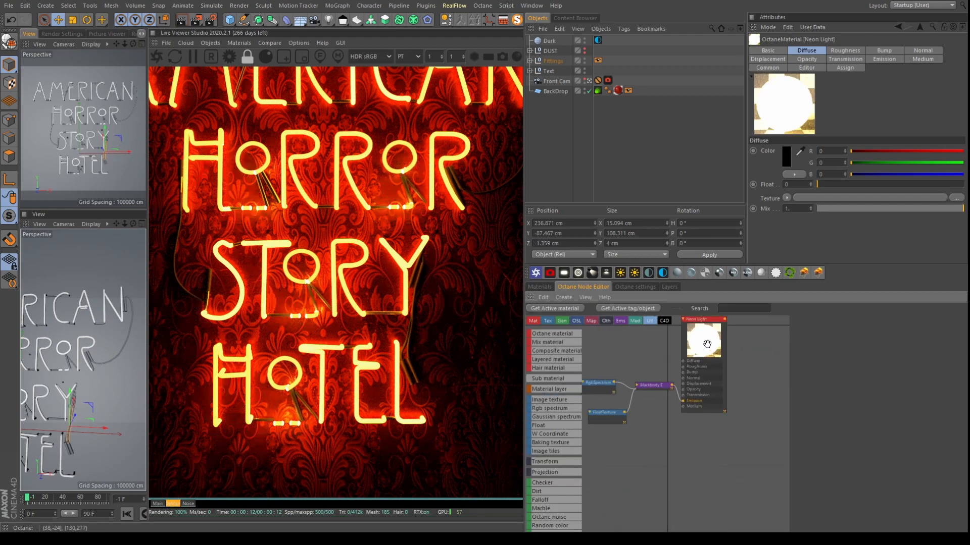
{"action": "left_click", "coordinate": [598, 383]}
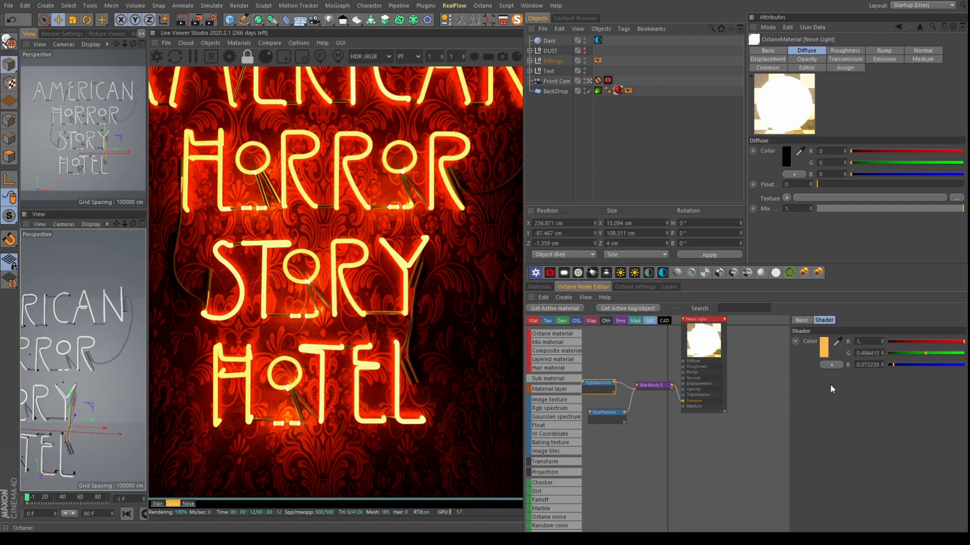
{"action": "left_click", "coordinate": [647, 384]}
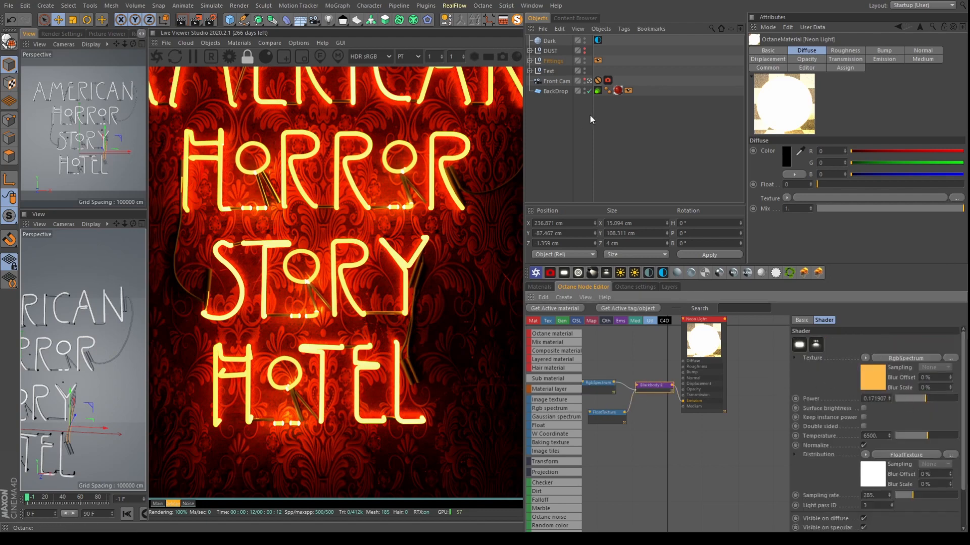
{"action": "scroll", "coordinate": [670, 426], "scroll_direction": "down", "scroll_amount": 3}
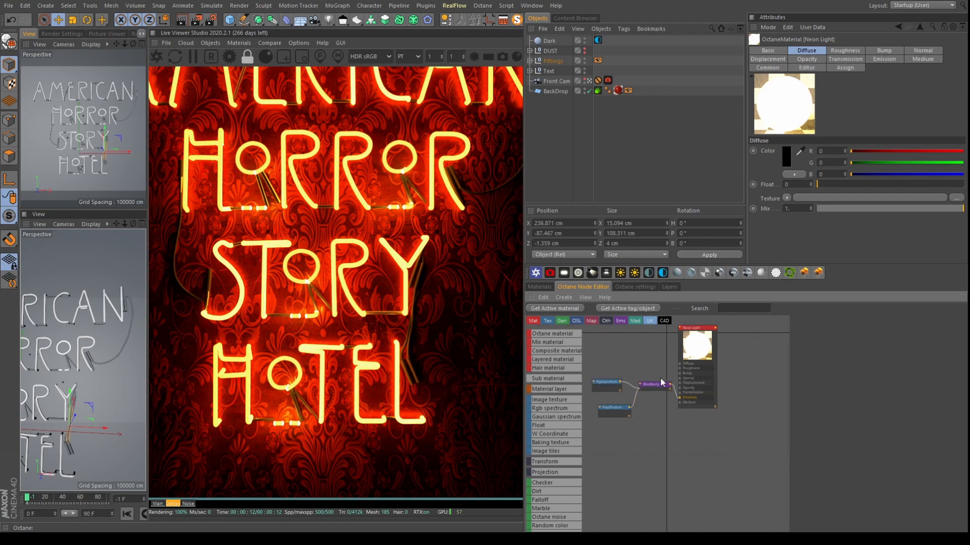
{"action": "left_click", "coordinate": [615, 381]}
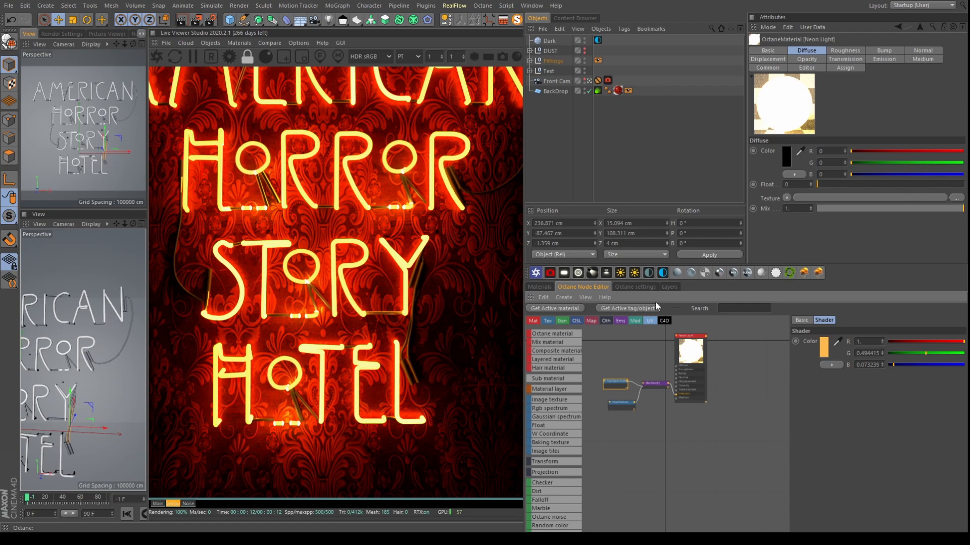
Open the AHS Wallpaper material's node graph, select all of its nodes and auto-arrange them
{"action": "left_click", "coordinate": [538, 287]}
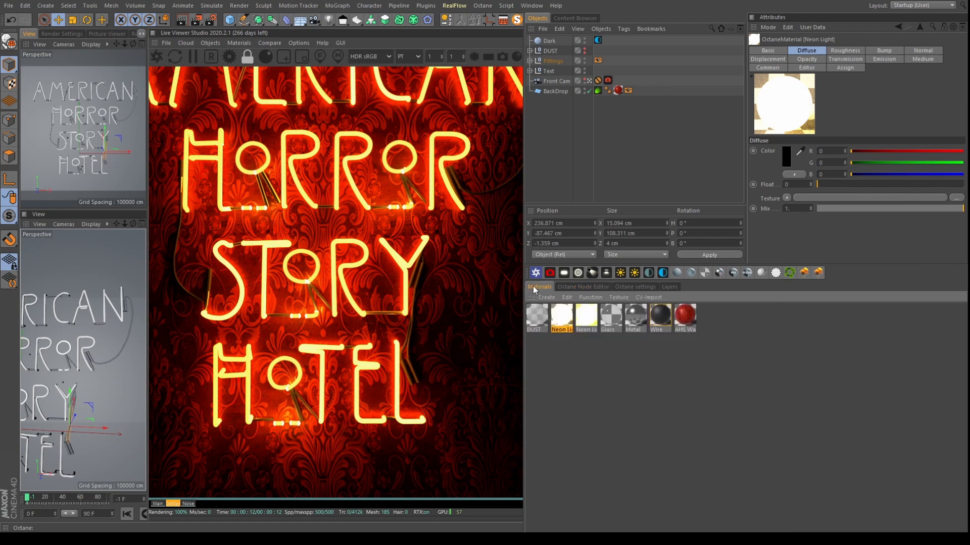
{"action": "left_click", "coordinate": [690, 321]}
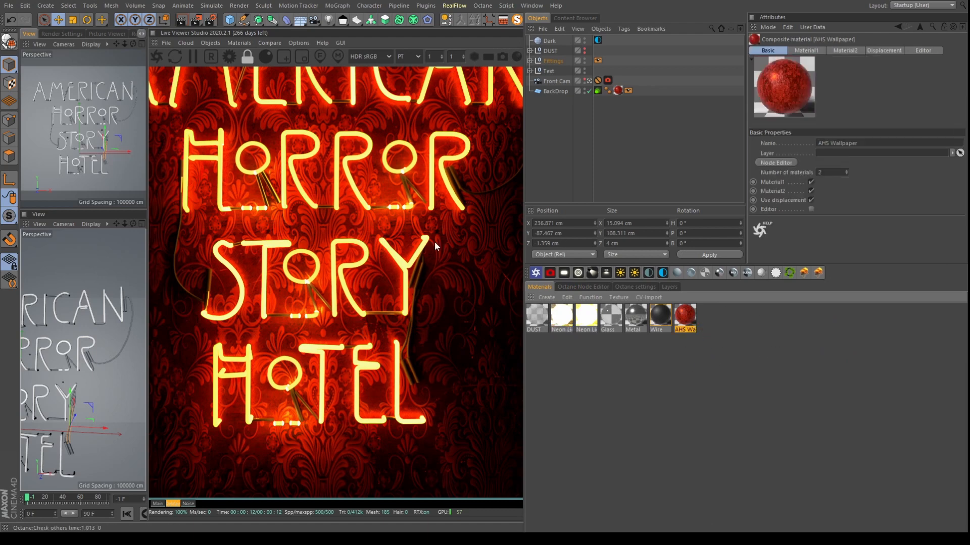
{"action": "left_click", "coordinate": [592, 287]}
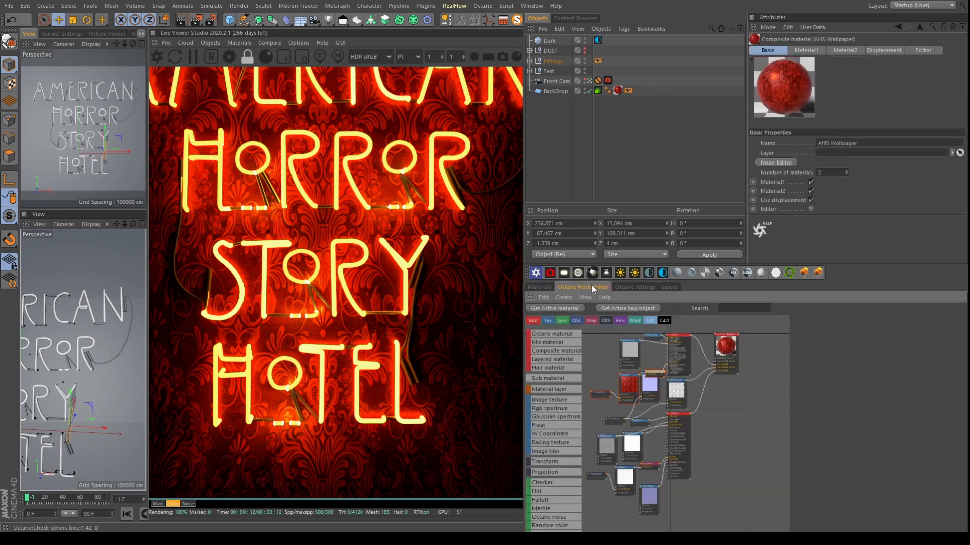
{"action": "scroll", "coordinate": [740, 384], "scroll_direction": "down", "scroll_amount": 1}
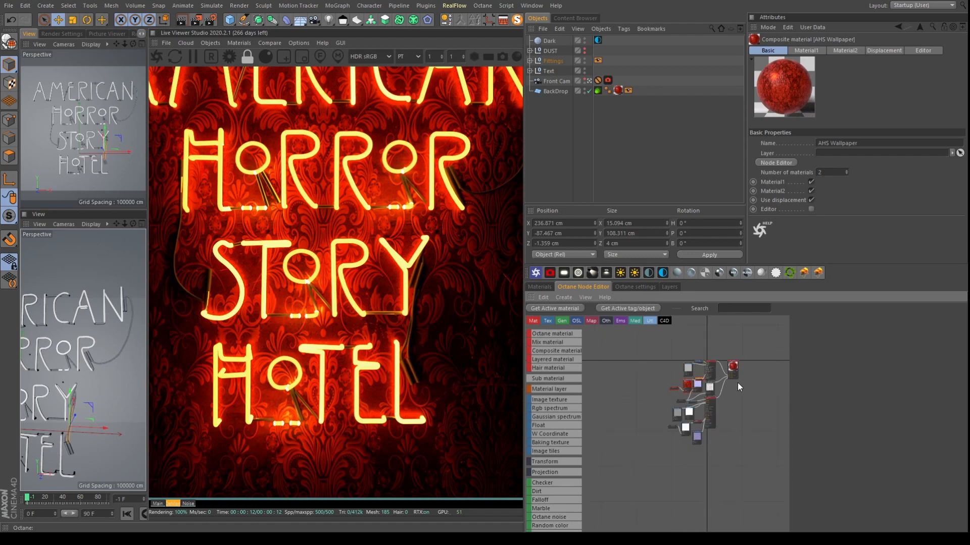
{"action": "scroll", "coordinate": [738, 383], "scroll_direction": "up", "scroll_amount": 1}
{"action": "left_click_drag", "start_coordinate": [753, 335], "coordinate": [611, 489]}
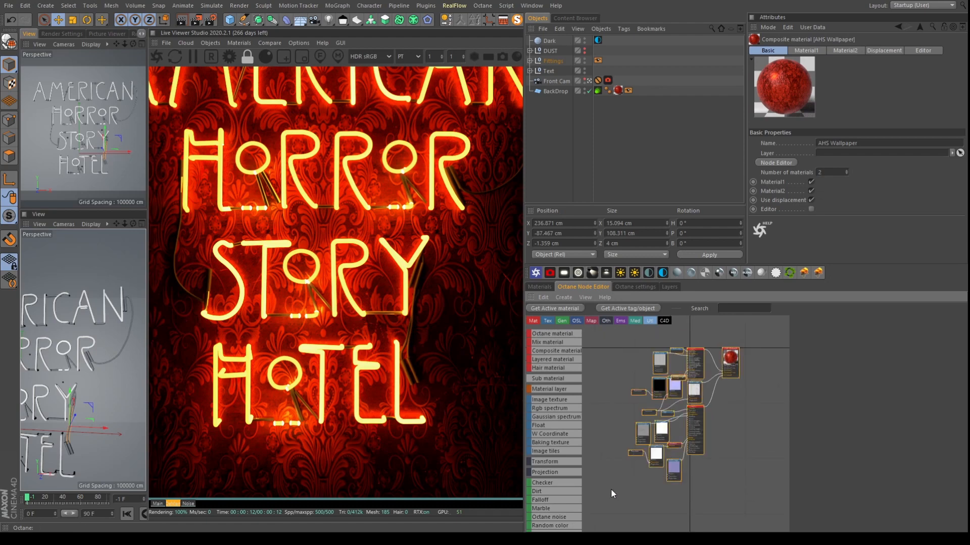
{"action": "left_click", "coordinate": [582, 297]}
{"action": "left_click", "coordinate": [588, 317]}
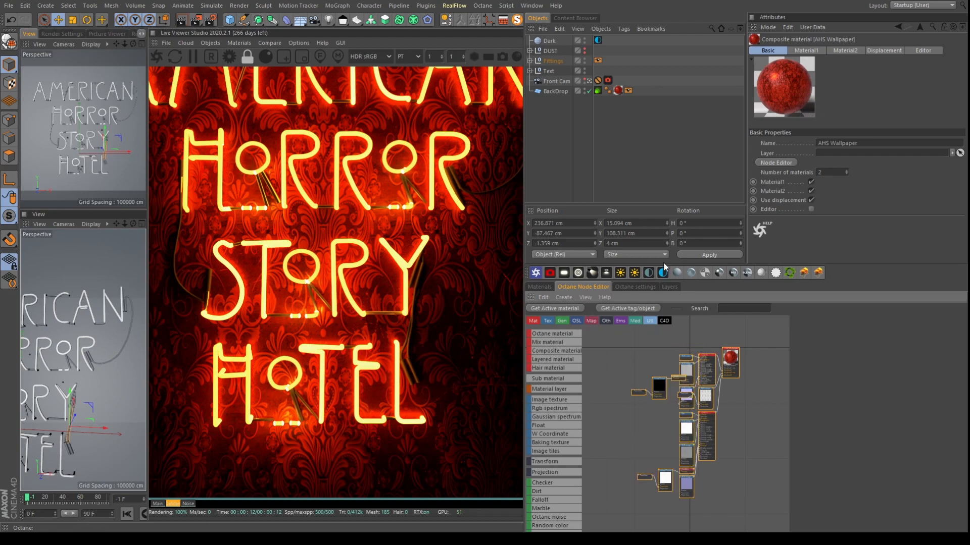
Enlarge the node editor area and move the Transform node clear of the wallpaper's image nodes
{"action": "left_click_drag", "start_coordinate": [663, 264], "coordinate": [663, 123]}
{"action": "scroll", "coordinate": [735, 232], "scroll_direction": "up", "scroll_amount": 4}
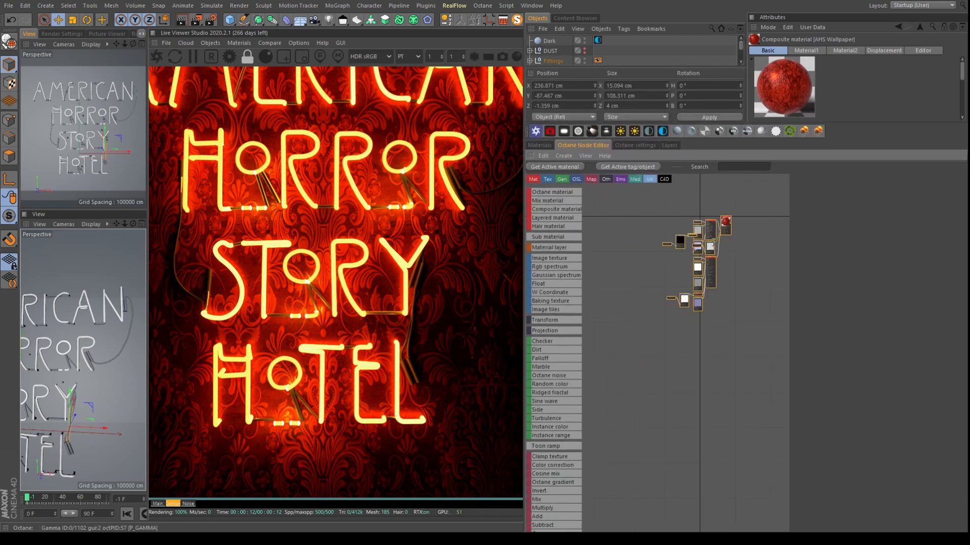
{"action": "scroll", "coordinate": [727, 240], "scroll_direction": "up", "scroll_amount": 3}
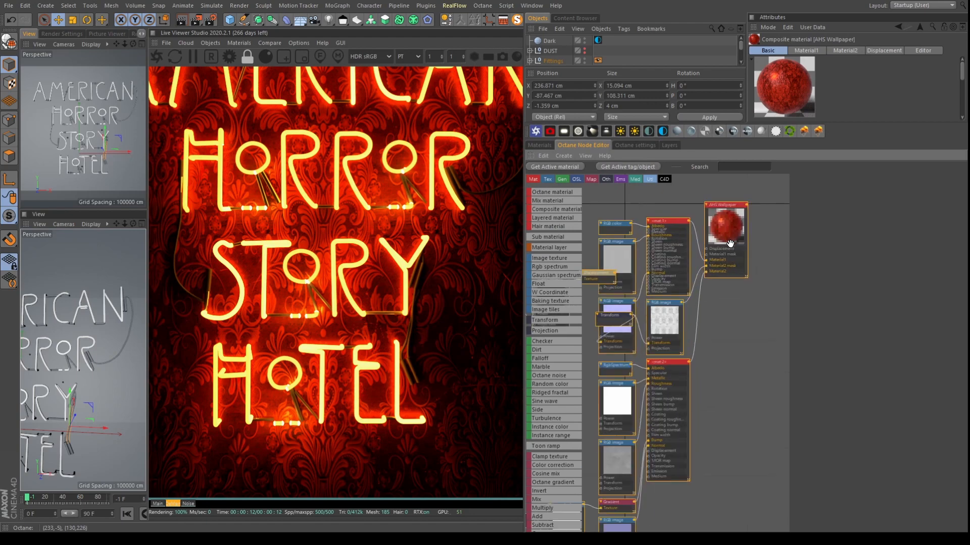
{"action": "middle_click_drag", "start_coordinate": [618, 309], "coordinate": [576, 305]}
{"action": "left_click_drag", "start_coordinate": [576, 305], "coordinate": [582, 380]}
{"action": "left_click", "coordinate": [708, 322]}
{"action": "middle_click_drag", "start_coordinate": [633, 325], "coordinate": [687, 322]}
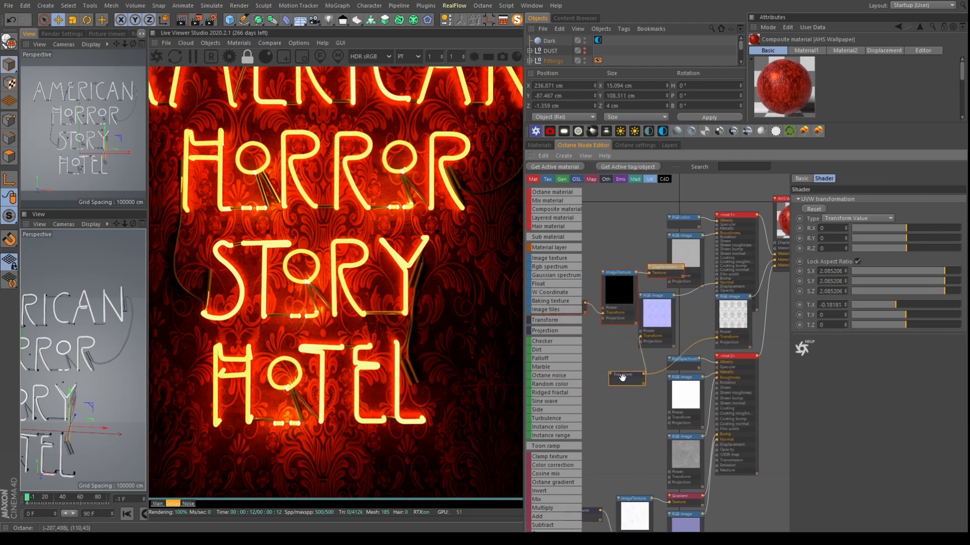
{"action": "left_click_drag", "start_coordinate": [623, 376], "coordinate": [593, 355]}
Inspect the AHS Wallpaper composite node's basic settings and the Albedo channel of its mat:1 sub-material
{"action": "middle_click_drag", "start_coordinate": [741, 266], "coordinate": [646, 315]}
{"action": "left_click", "coordinate": [740, 327]}
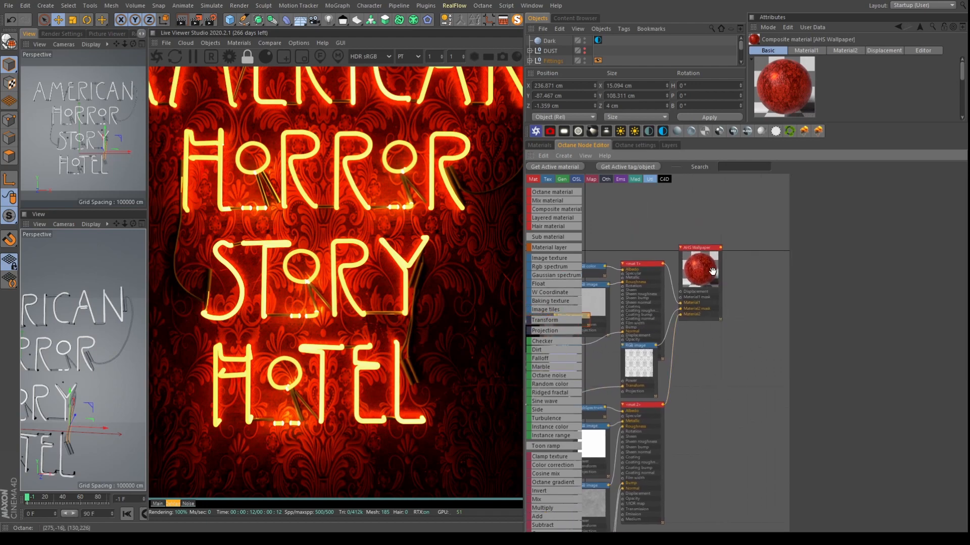
{"action": "left_click", "coordinate": [705, 268]}
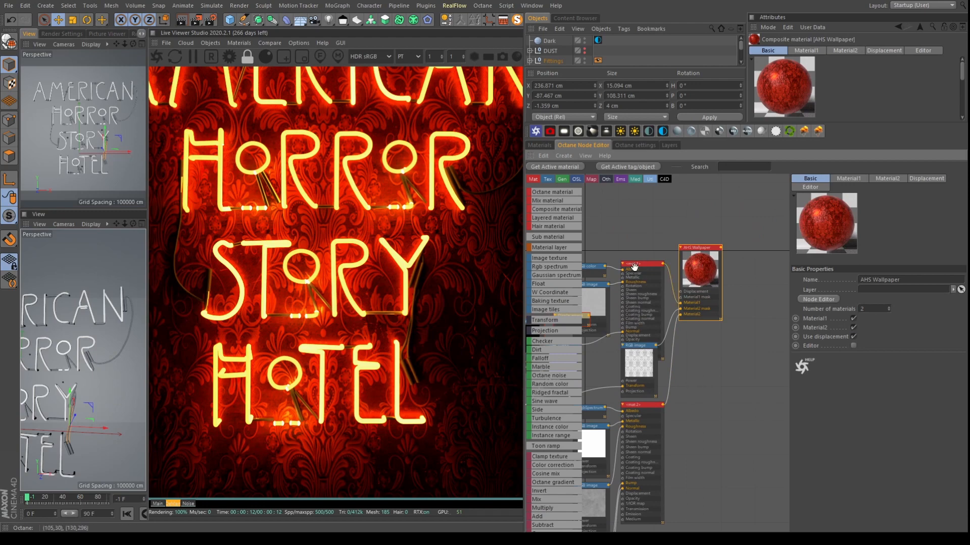
{"action": "middle_click_drag", "start_coordinate": [635, 265], "coordinate": [640, 299]}
{"action": "left_click", "coordinate": [697, 281]}
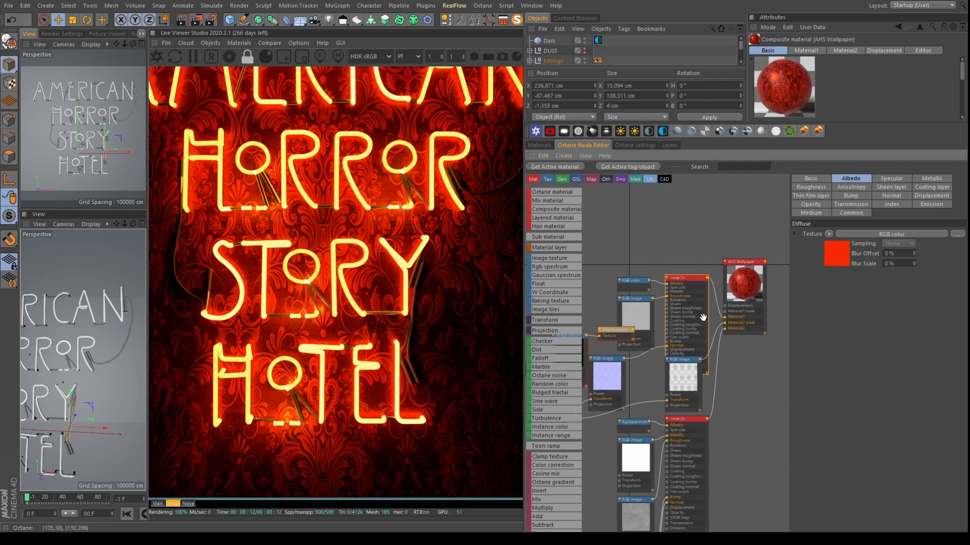
Compare the RGB color node of mat:1 with the RgbSpectrum color node of mat:2
{"action": "left_click", "coordinate": [632, 283]}
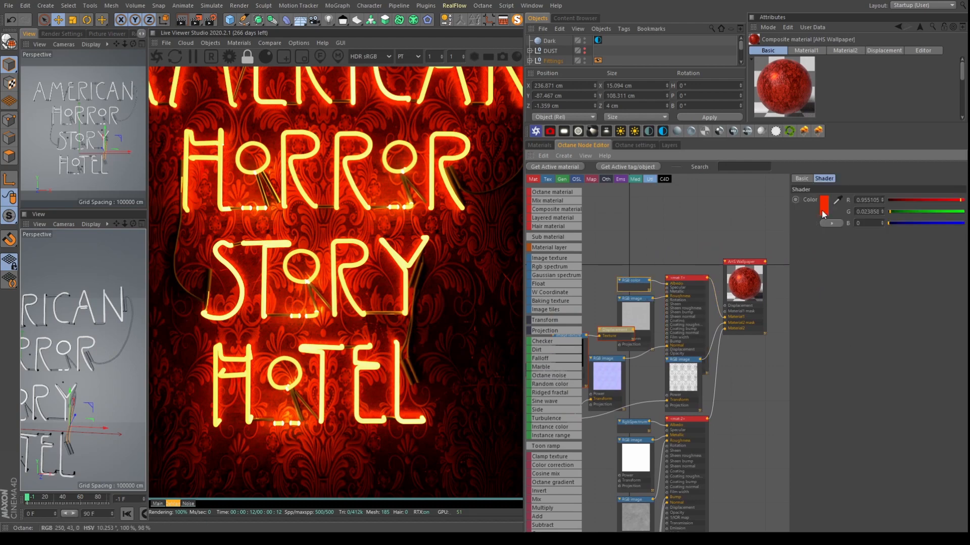
{"action": "left_click", "coordinate": [632, 425]}
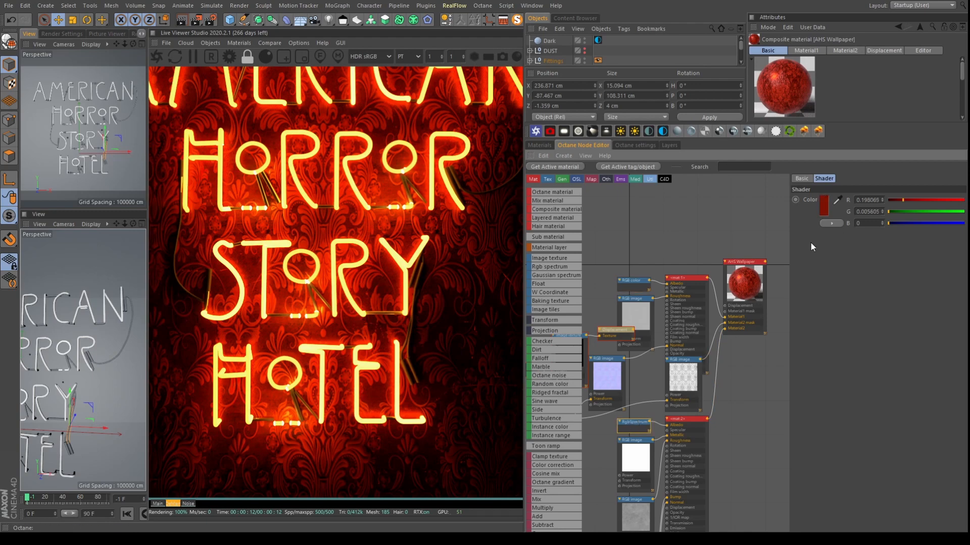
{"action": "left_click", "coordinate": [633, 282]}
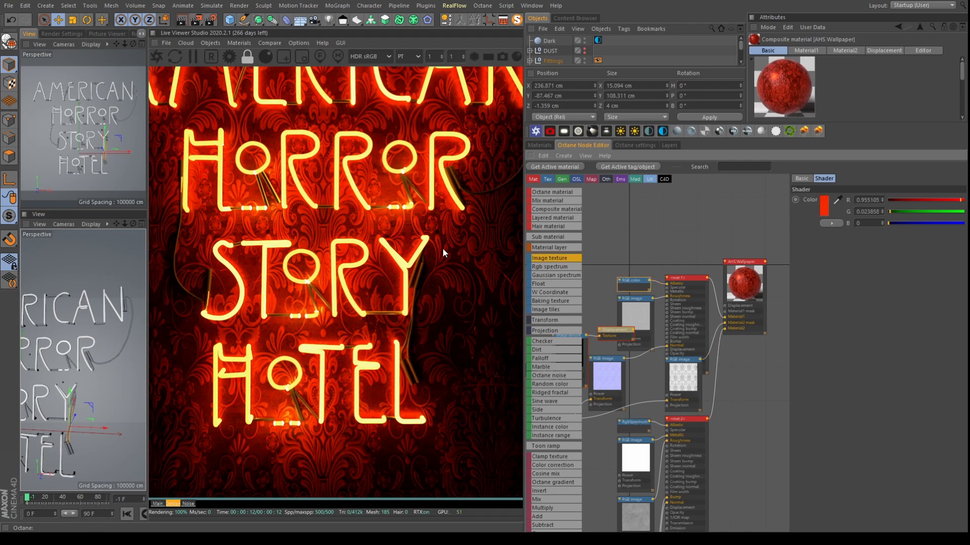
{"action": "left_click", "coordinate": [633, 423]}
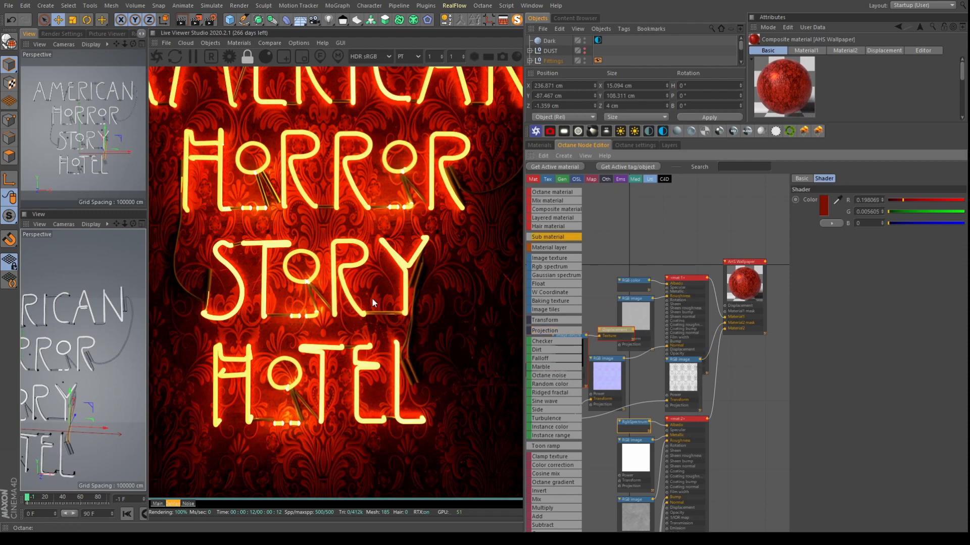
Check the AHS Wallpaper.psd image node used as the mask and move it out from under mat:1
{"action": "left_click", "coordinate": [687, 379]}
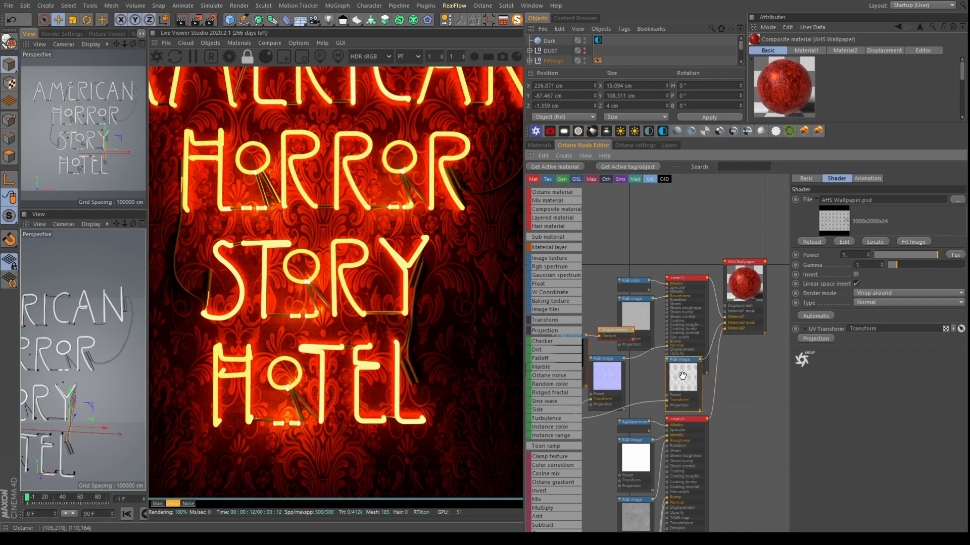
{"action": "left_click_drag", "start_coordinate": [682, 386], "coordinate": [663, 396]}
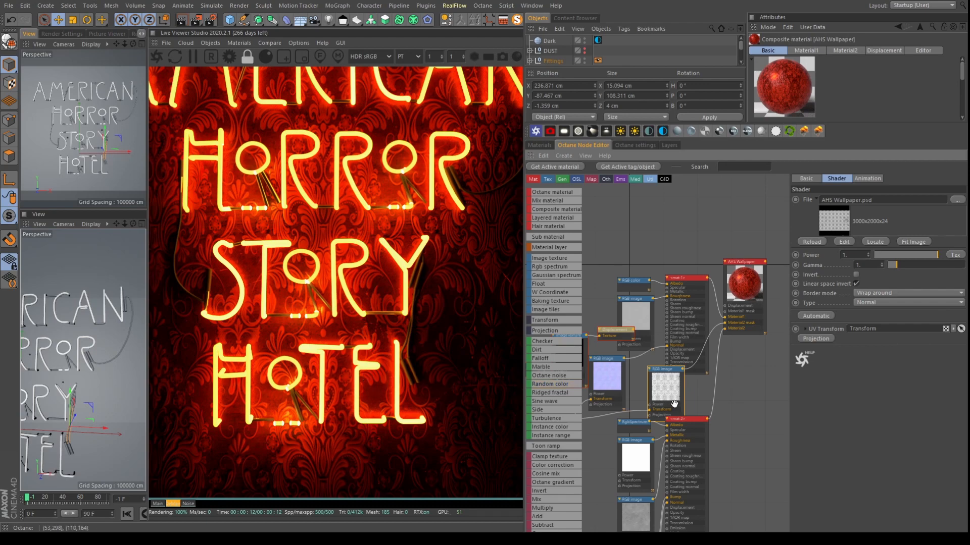
Delete the ImageTexture node feeding the Displacement node, and move the Displacement node away from the other nodes
{"action": "scroll", "coordinate": [653, 329], "scroll_direction": "down", "scroll_amount": 2}
{"action": "scroll", "coordinate": [653, 330], "scroll_direction": "down", "scroll_amount": 1}
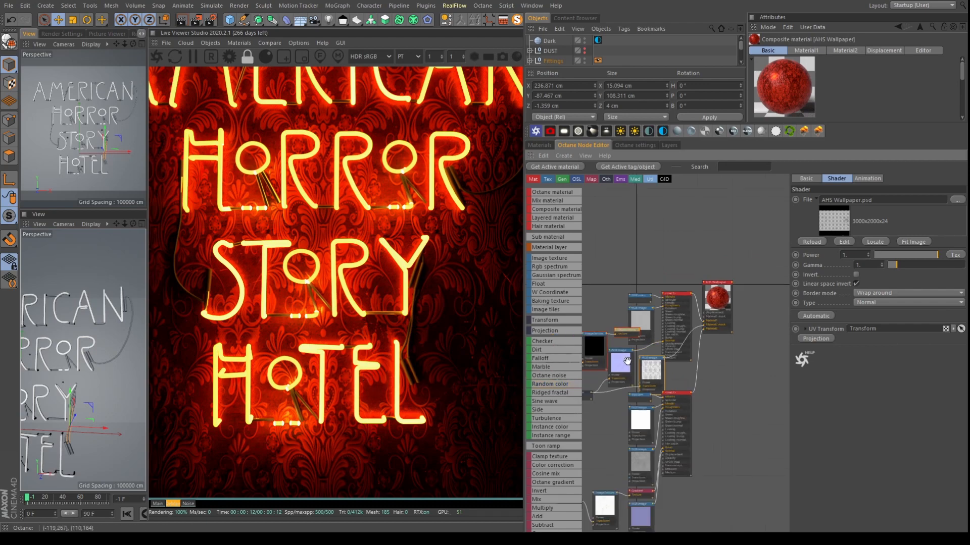
{"action": "middle_click_drag", "start_coordinate": [640, 325], "coordinate": [685, 348]}
{"action": "left_click_drag", "start_coordinate": [600, 326], "coordinate": [636, 390]}
{"action": "key", "text": "Delete"}
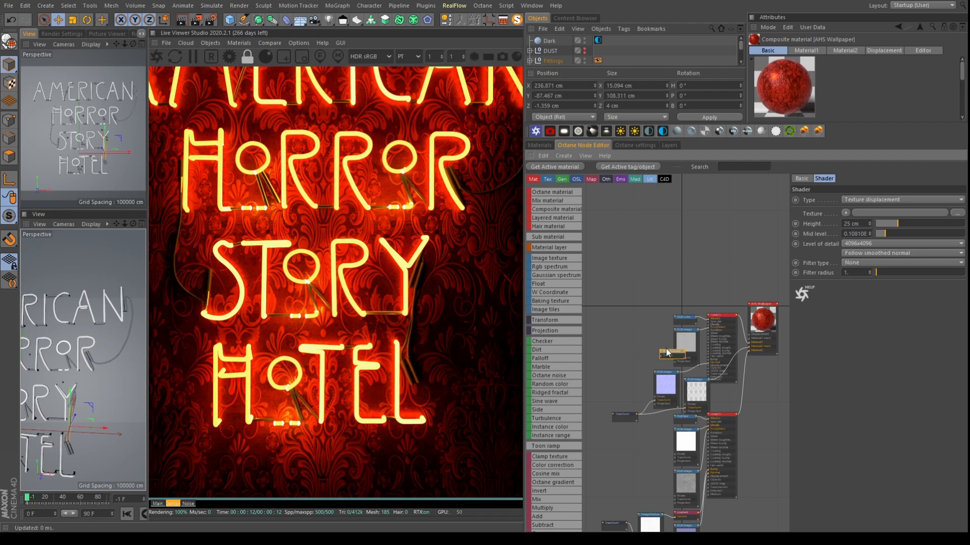
{"action": "scroll", "coordinate": [656, 354], "scroll_direction": "up", "scroll_amount": 3}
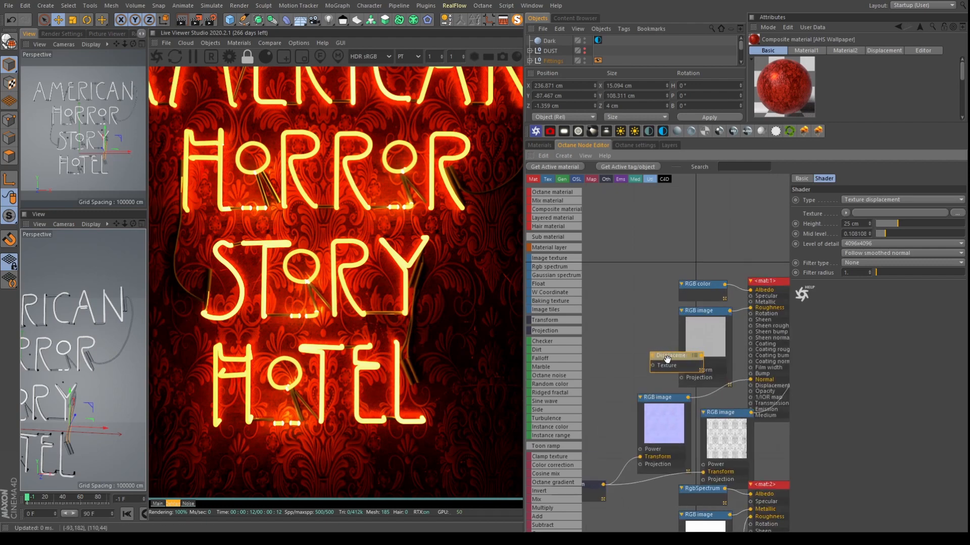
{"action": "left_click_drag", "start_coordinate": [667, 359], "coordinate": [582, 288]}
{"action": "left_click", "coordinate": [657, 345]}
Inspect mat:1's RGB color, the AHS Wallpaper.psd mask image and the AHS Hotel Nrm.png normal image
{"action": "middle_click_drag", "start_coordinate": [733, 356], "coordinate": [644, 335]}
{"action": "left_click", "coordinate": [618, 270]}
{"action": "middle_click_drag", "start_coordinate": [701, 350], "coordinate": [725, 271]}
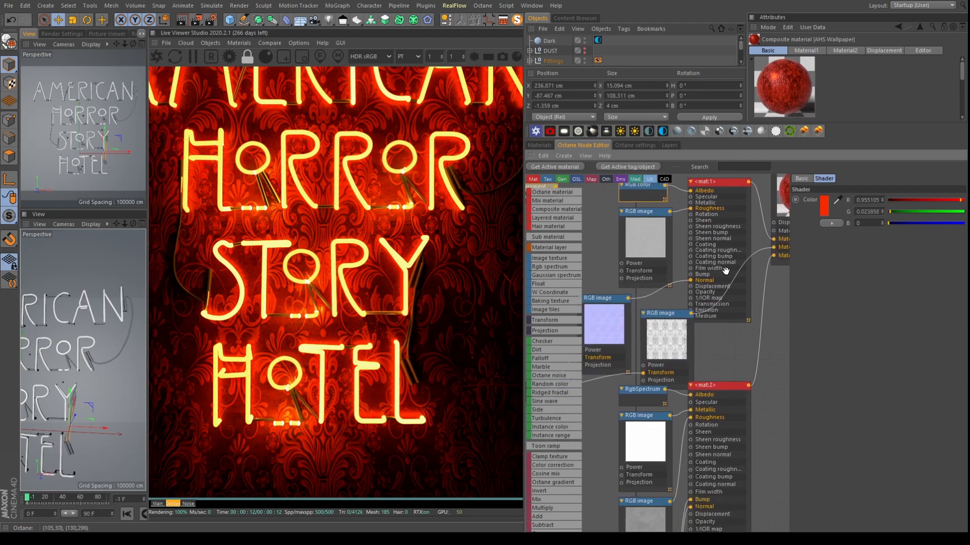
{"action": "middle_click_drag", "start_coordinate": [724, 420], "coordinate": [705, 389]}
{"action": "middle_click_drag", "start_coordinate": [665, 312], "coordinate": [734, 383]}
{"action": "left_click", "coordinate": [692, 372]}
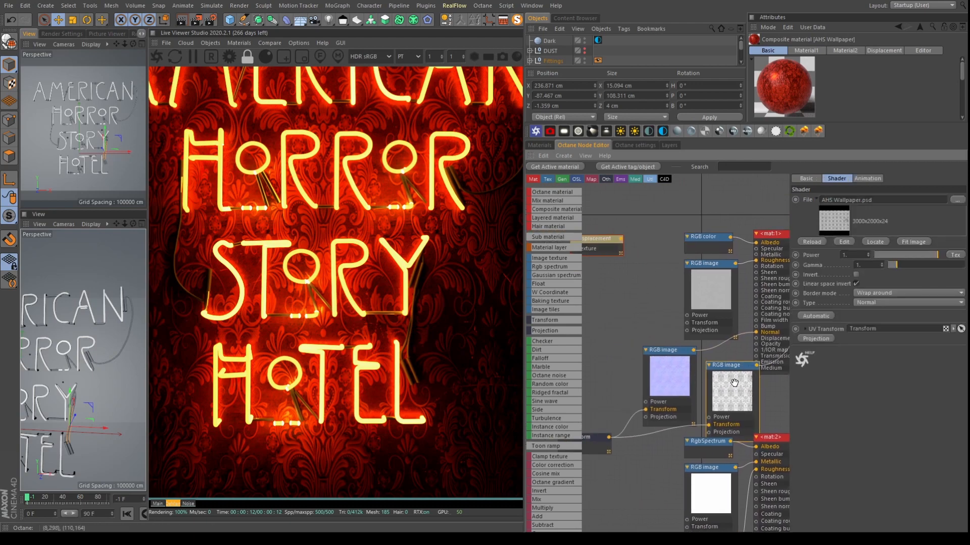
{"action": "left_click", "coordinate": [666, 376]}
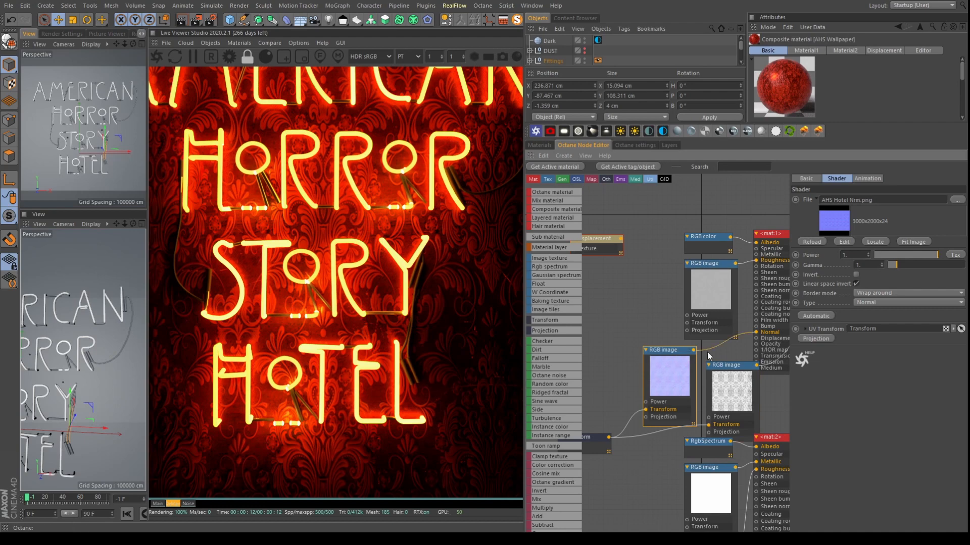
Inspect mat:2's flakes normal image and move its MSMC_Silver_Bumpy_Roughness.jpg image node away from the node column
{"action": "scroll", "coordinate": [741, 434], "scroll_direction": "down", "scroll_amount": 3}
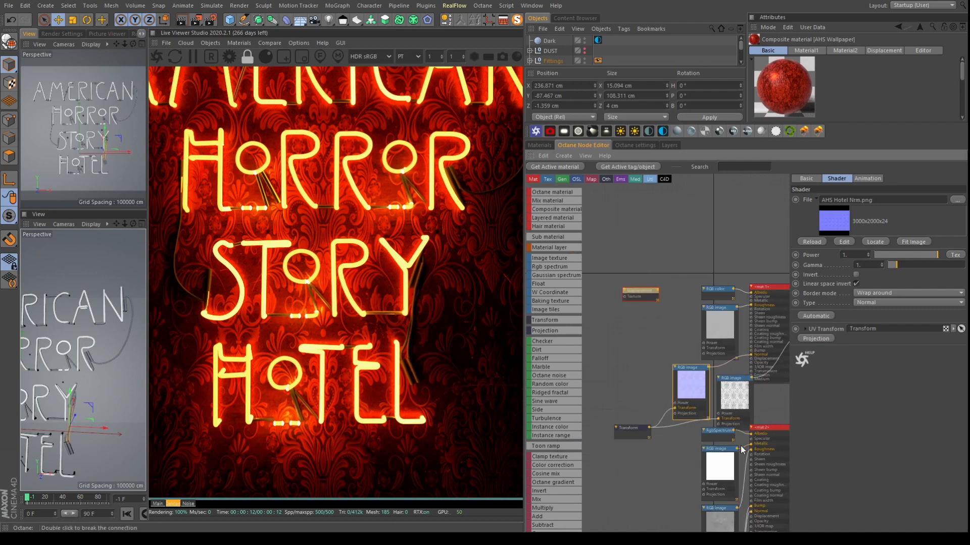
{"action": "scroll", "coordinate": [740, 446], "scroll_direction": "up", "scroll_amount": 3}
{"action": "middle_click_drag", "start_coordinate": [699, 477], "coordinate": [699, 395]}
{"action": "left_click", "coordinate": [659, 453]}
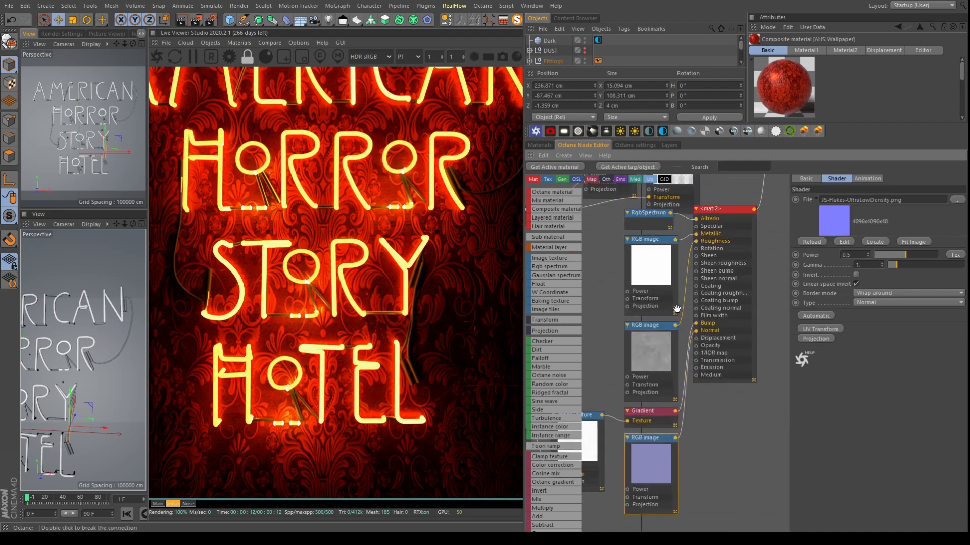
{"action": "middle_click_drag", "start_coordinate": [677, 309], "coordinate": [714, 351]}
{"action": "left_click_drag", "start_coordinate": [717, 377], "coordinate": [660, 350]}
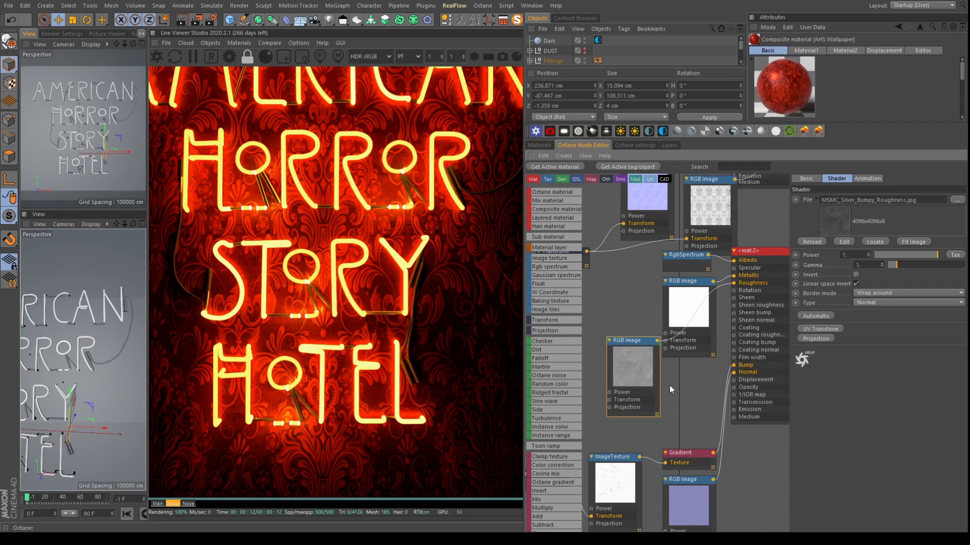
Check the scratches2016_2_8k_more.jpg texture feeding mat:2's Gradient, and examine the wallpaper around the upper lettering in the render
{"action": "middle_click_drag", "start_coordinate": [668, 384], "coordinate": [736, 354]}
{"action": "left_click", "coordinate": [690, 444]}
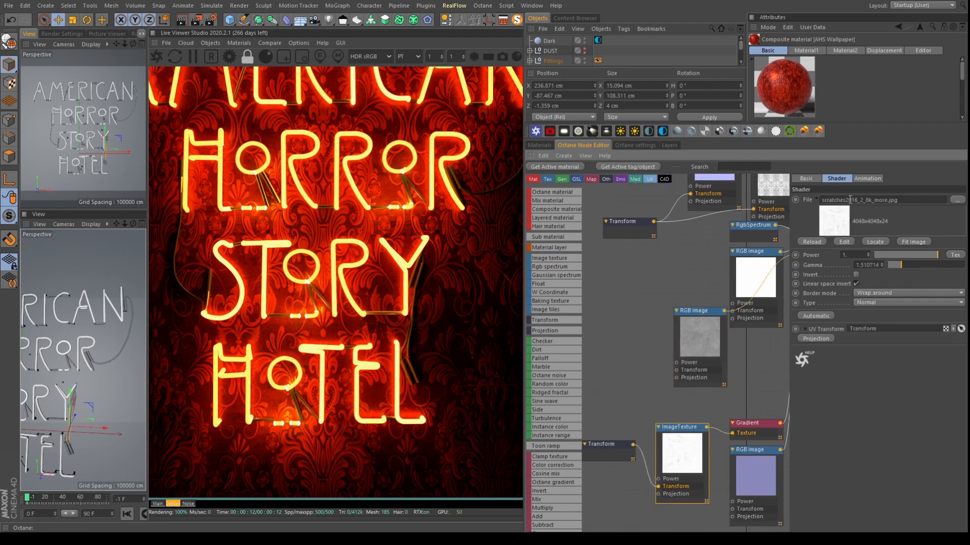
{"action": "left_click_drag", "start_coordinate": [822, 200], "coordinate": [854, 200]}
{"action": "middle_click_drag", "start_coordinate": [737, 392], "coordinate": [613, 462]}
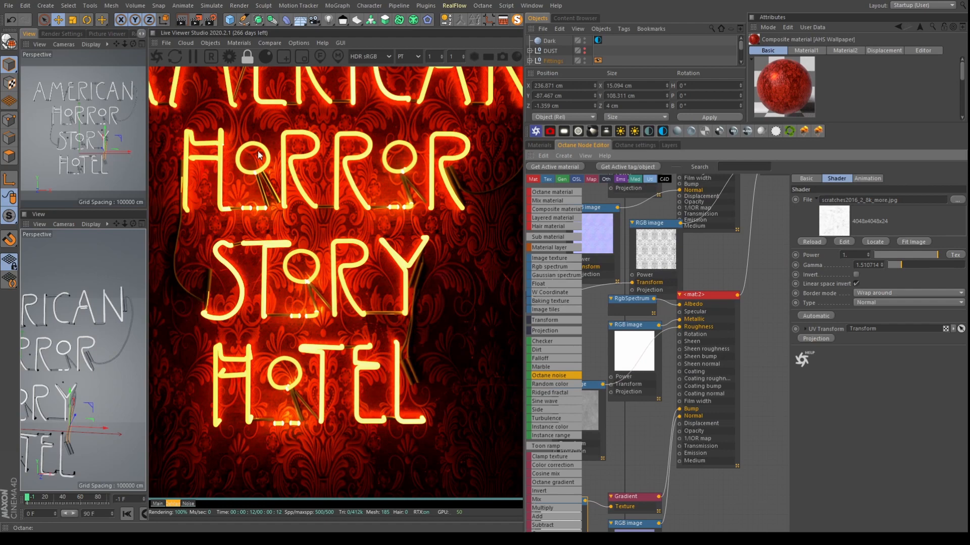
{"action": "left_click_drag", "start_coordinate": [333, 155], "coordinate": [428, 298]}
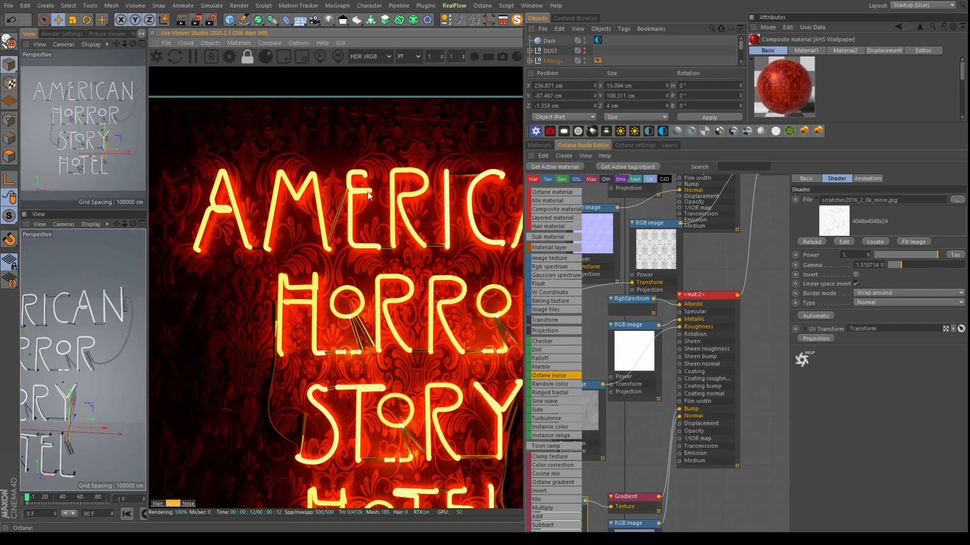
Unlock the render resolution to view the whole sign, and check mat:1's MSMC_Plastic_Roughness.jpg roughness image
{"action": "left_click_drag", "start_coordinate": [320, 325], "coordinate": [306, 177]}
{"action": "left_click", "coordinate": [246, 57]}
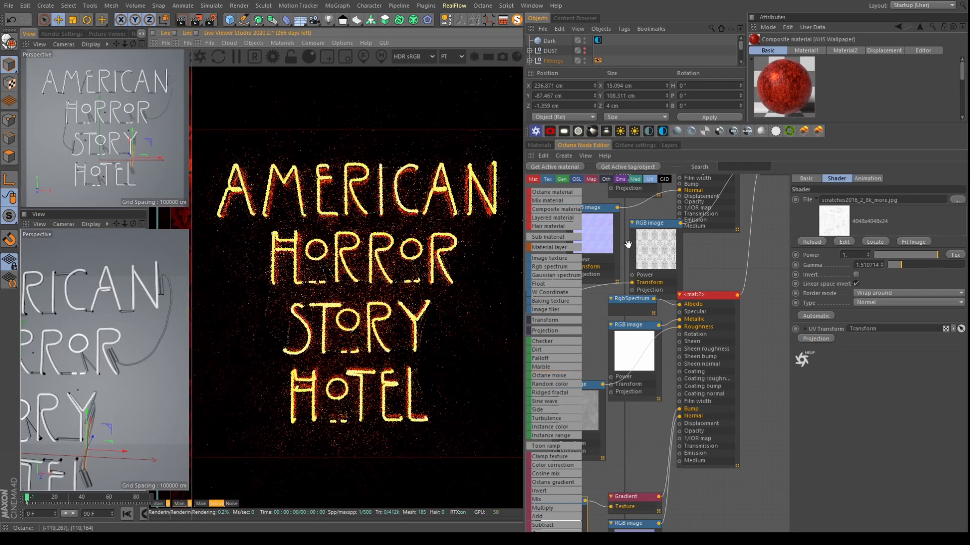
{"action": "mouse_move", "coordinate": [626, 425]}
{"action": "middle_mouse_down"}
{"action": "mouse_move", "coordinate": [704, 341]}
{"action": "mouse_move", "coordinate": [632, 415]}
{"action": "mouse_move", "coordinate": [631, 428]}
{"action": "middle_mouse_up"}
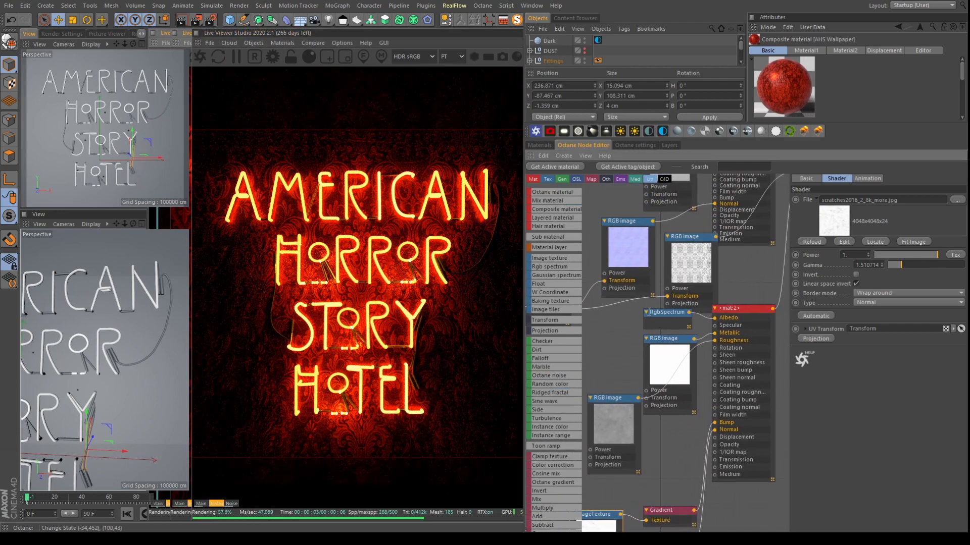
{"action": "middle_click_drag", "start_coordinate": [665, 291], "coordinate": [656, 401]}
{"action": "left_click", "coordinate": [671, 255]}
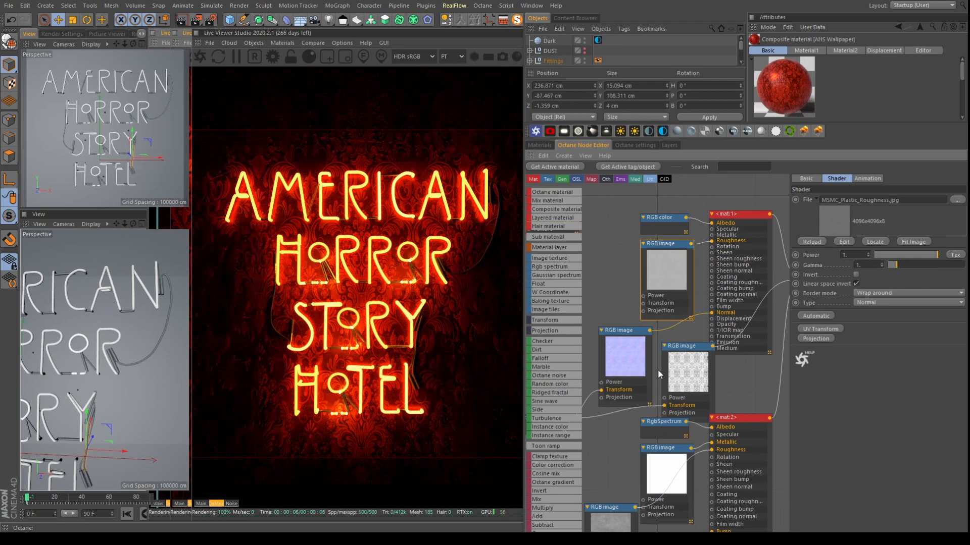
Move the Transform node that feeds the wallpaper's normal and mask images lower in the node network, and review the whole network
{"action": "middle_click_drag", "start_coordinate": [643, 366], "coordinate": [663, 292]}
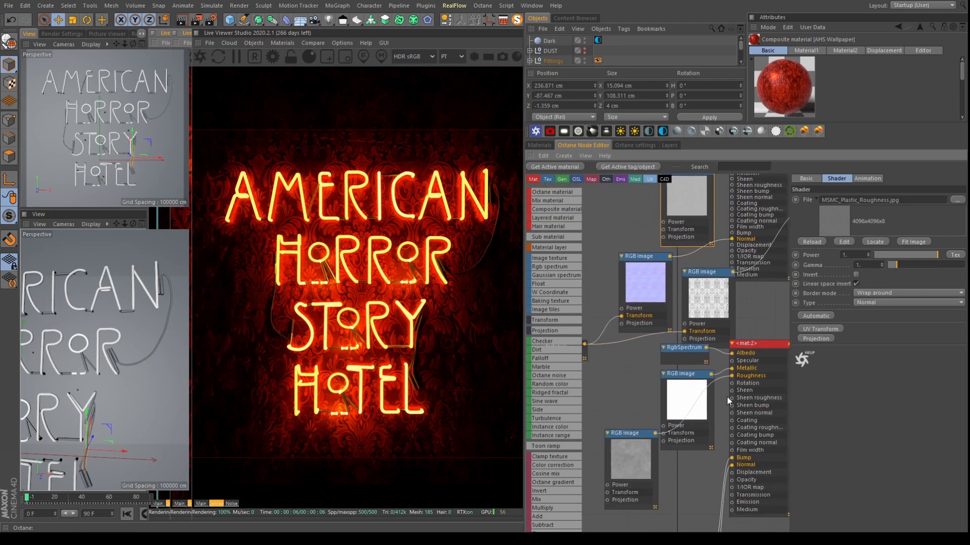
{"action": "middle_click_drag", "start_coordinate": [720, 386], "coordinate": [702, 300]}
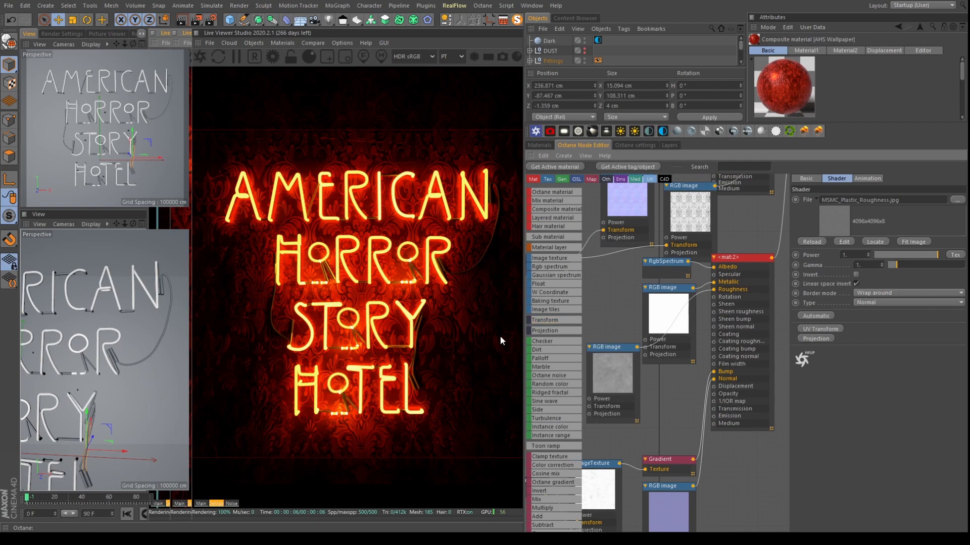
{"action": "middle_click_drag", "start_coordinate": [692, 447], "coordinate": [704, 399]}
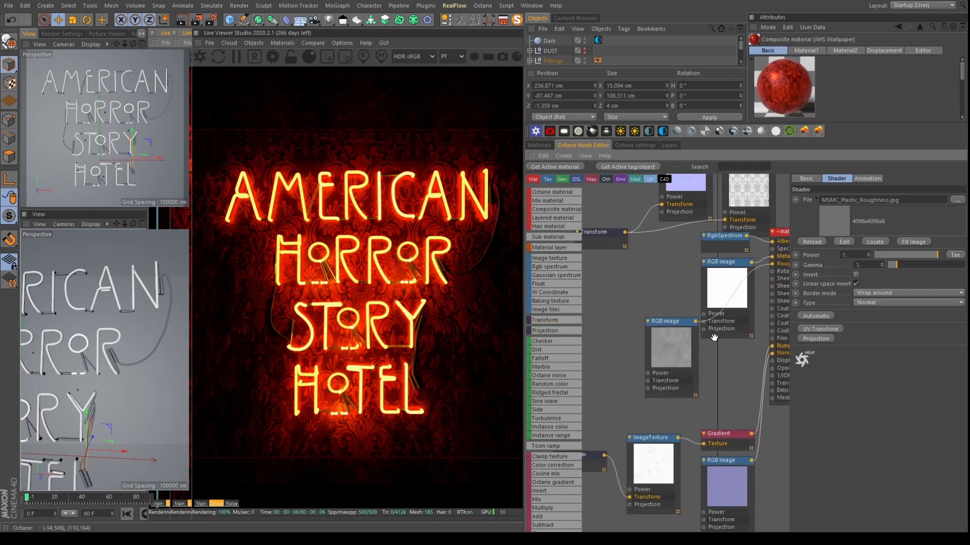
{"action": "middle_click_drag", "start_coordinate": [713, 336], "coordinate": [731, 400]}
{"action": "left_click_drag", "start_coordinate": [621, 309], "coordinate": [612, 361]}
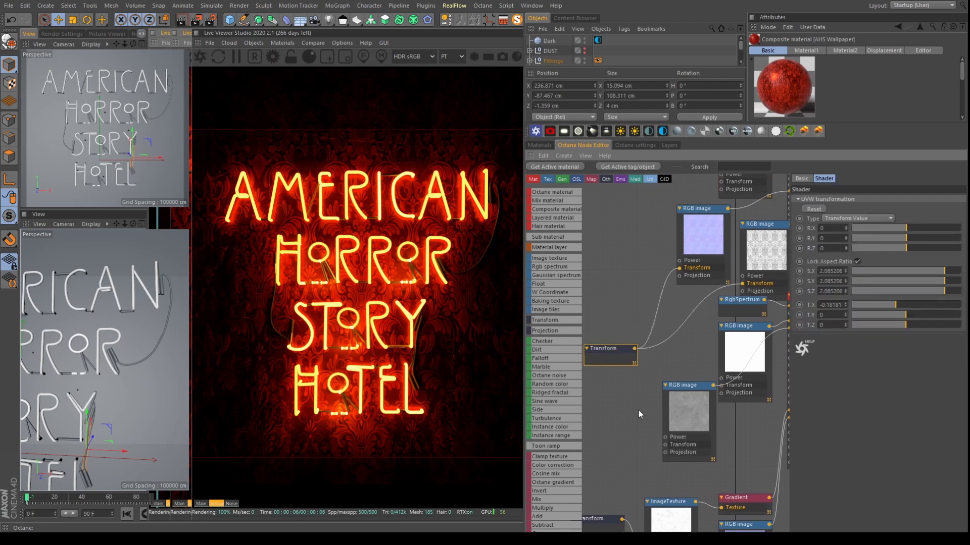
{"action": "left_click", "coordinate": [616, 428]}
{"action": "middle_click_drag", "start_coordinate": [649, 441], "coordinate": [663, 344]}
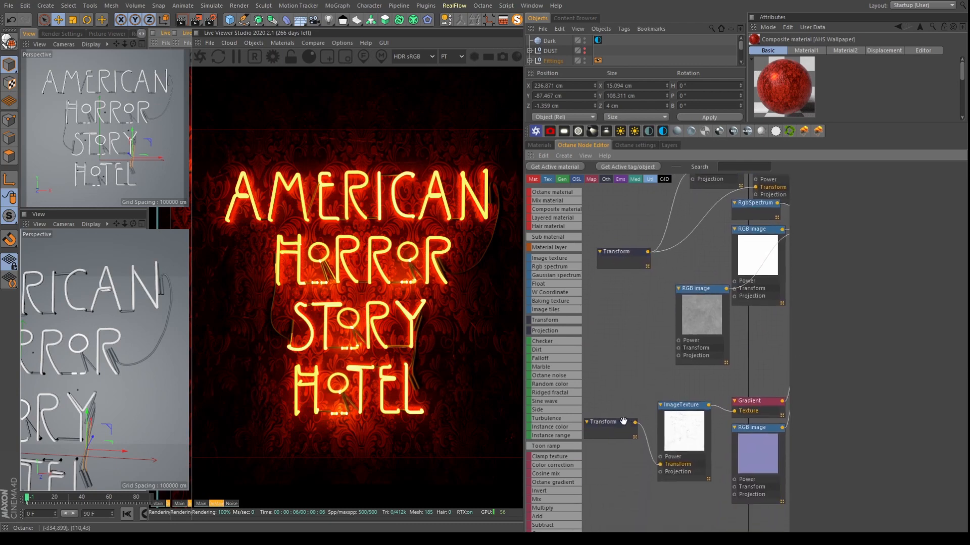
{"action": "scroll", "coordinate": [681, 409], "scroll_direction": "down", "scroll_amount": 5}
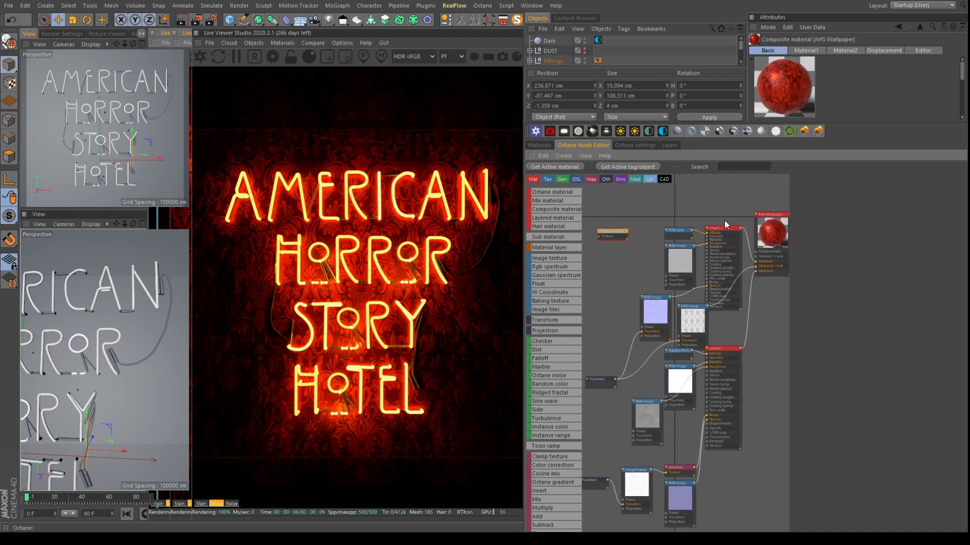
Bring up the material list with an enlarged object list, and check the ImageTexture of the Dark sky's environment tag
{"action": "left_click", "coordinate": [541, 145]}
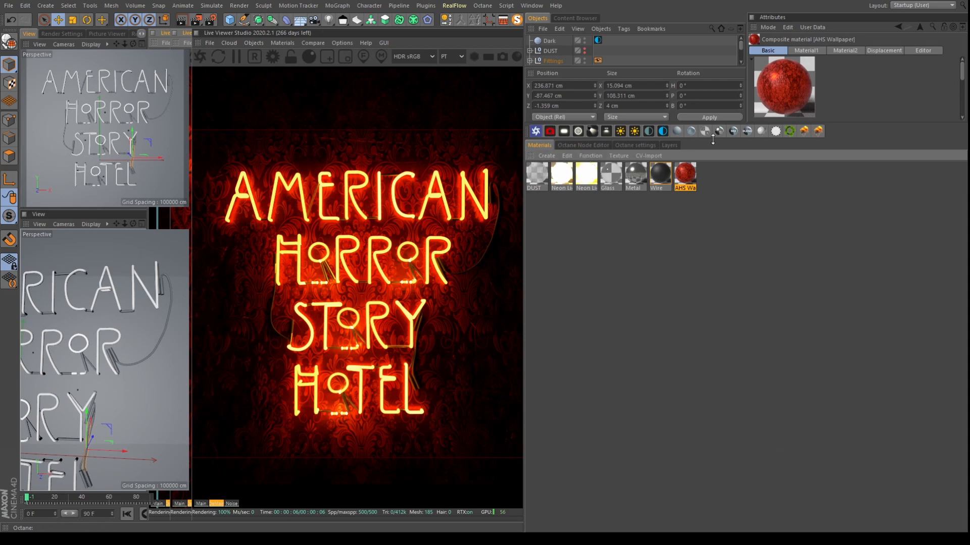
{"action": "left_click_drag", "start_coordinate": [712, 141], "coordinate": [706, 406]}
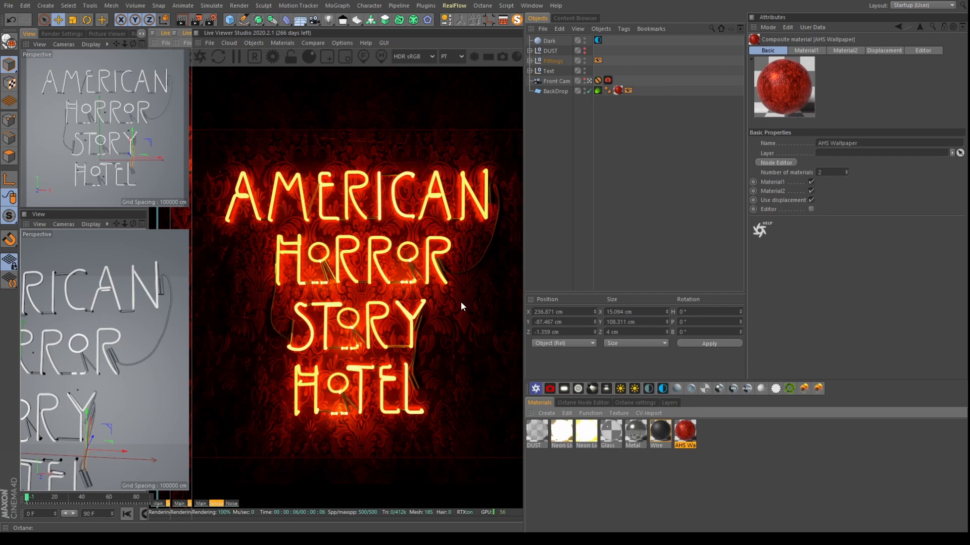
{"action": "left_click", "coordinate": [597, 41]}
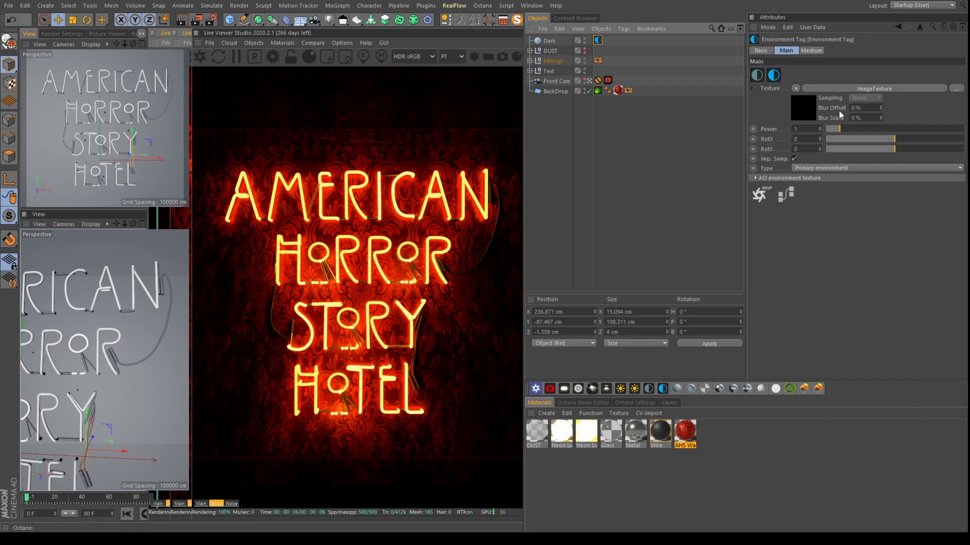
{"action": "left_click", "coordinate": [811, 106]}
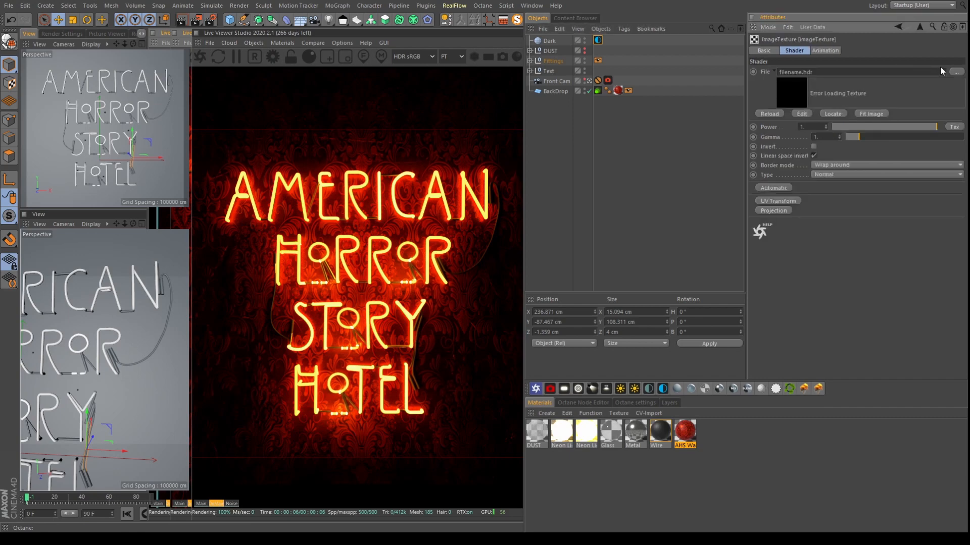
{"action": "left_click", "coordinate": [917, 28]}
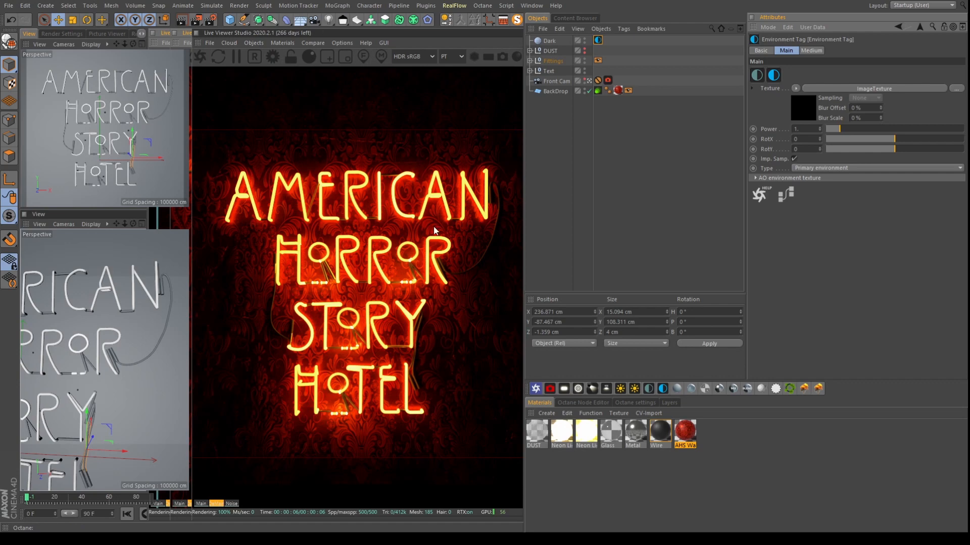
Store the current render, enable the DUST group, and compare the dusty render with the stored one
{"action": "left_click", "coordinate": [270, 43]}
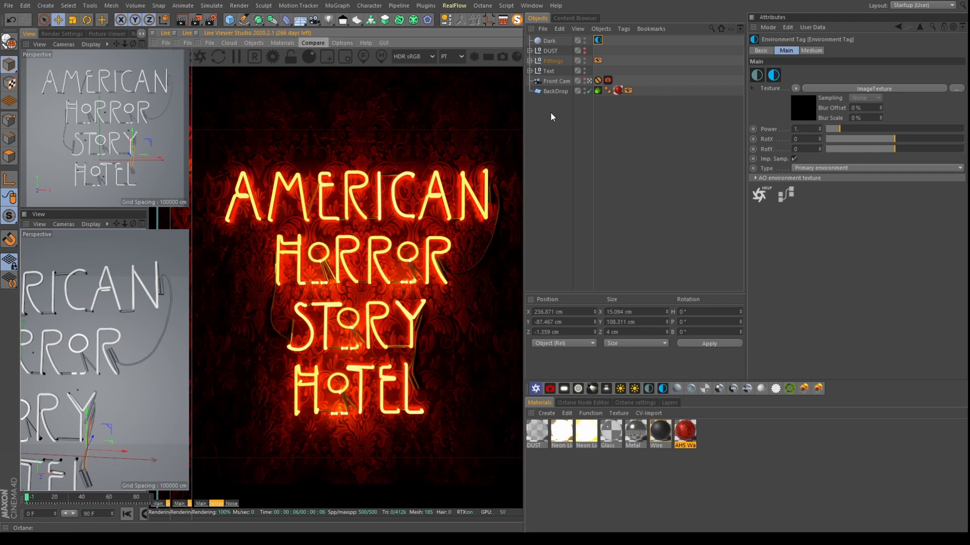
{"action": "left_click", "coordinate": [584, 51], "text": "ctrl"}
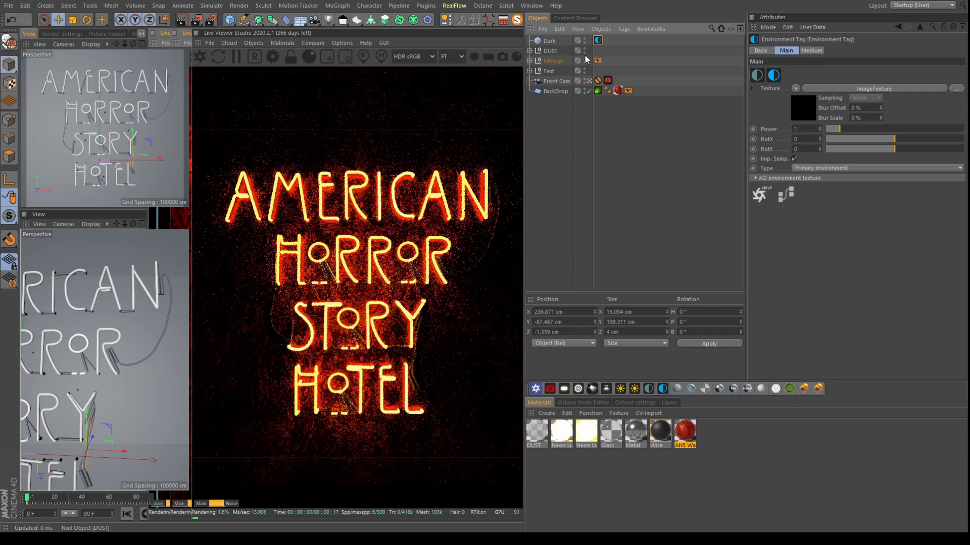
{"action": "left_click", "coordinate": [319, 56]}
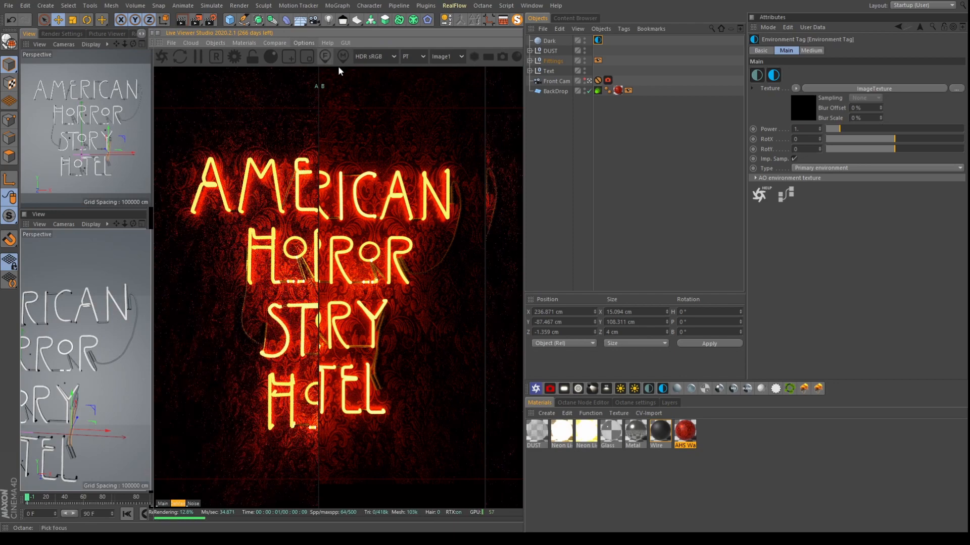
{"action": "left_click_drag", "start_coordinate": [317, 236], "coordinate": [381, 225]}
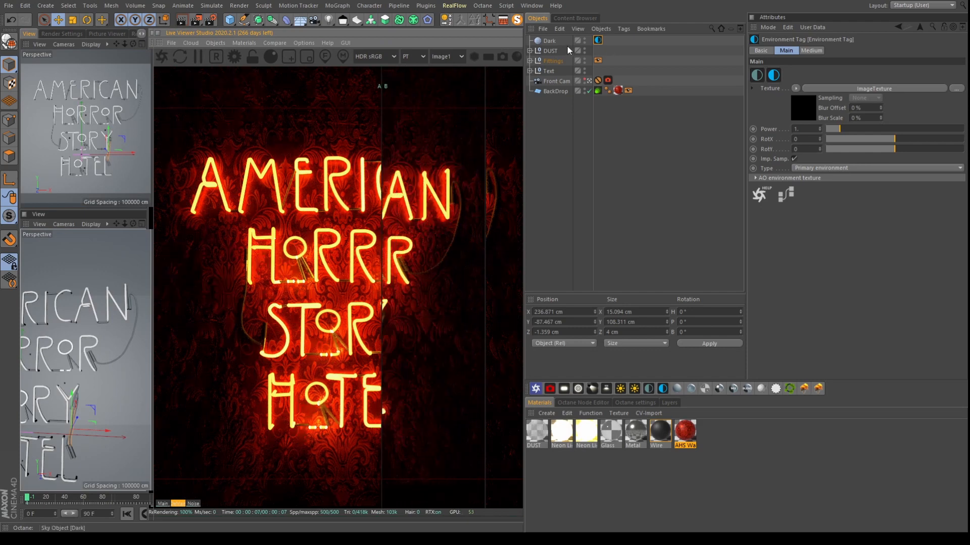
{"action": "left_click", "coordinate": [281, 63]}
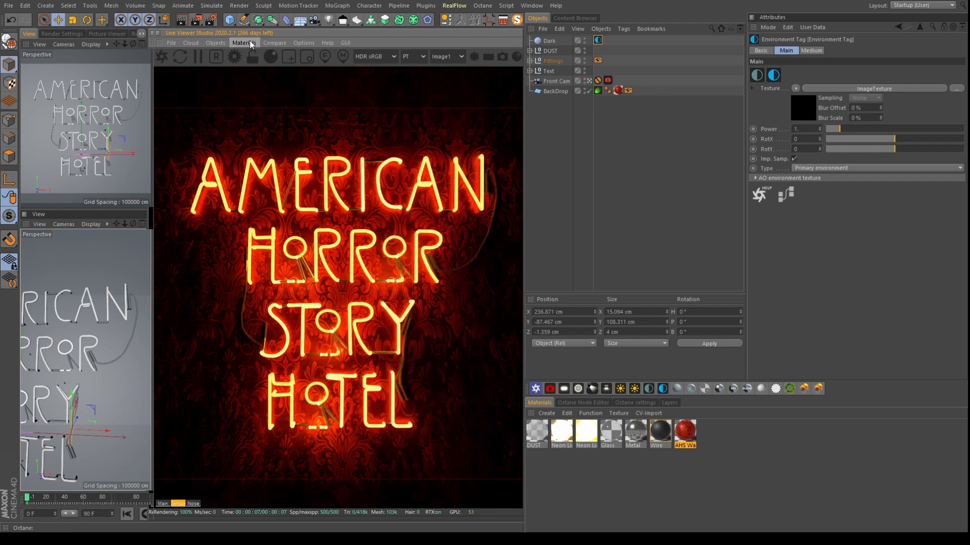
Store the dusty render, hide the DUST group, and compare the two versions by sweeping the divider across the lettering
{"action": "left_click", "coordinate": [267, 44]}
{"action": "left_click", "coordinate": [281, 55]}
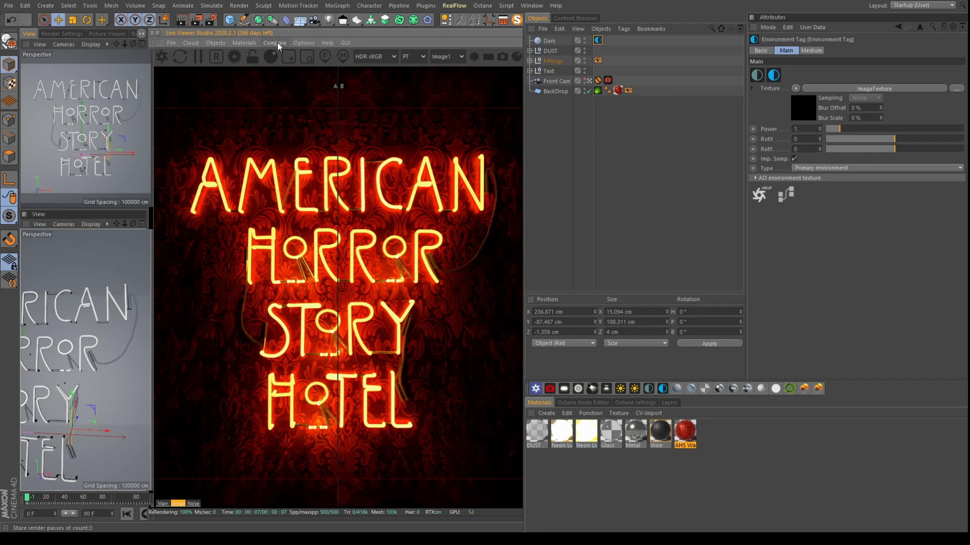
{"action": "left_click", "coordinate": [583, 50]}
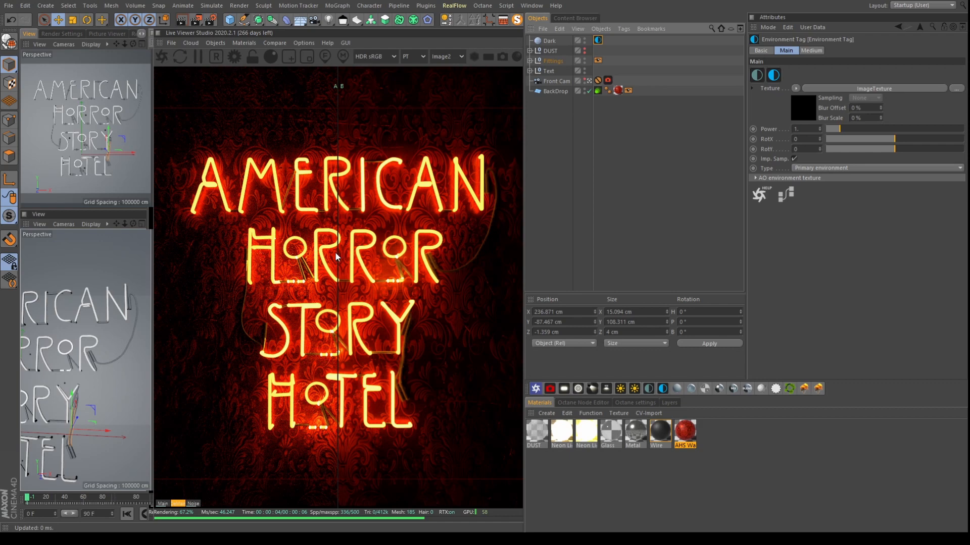
{"action": "left_click_drag", "start_coordinate": [335, 254], "coordinate": [448, 233]}
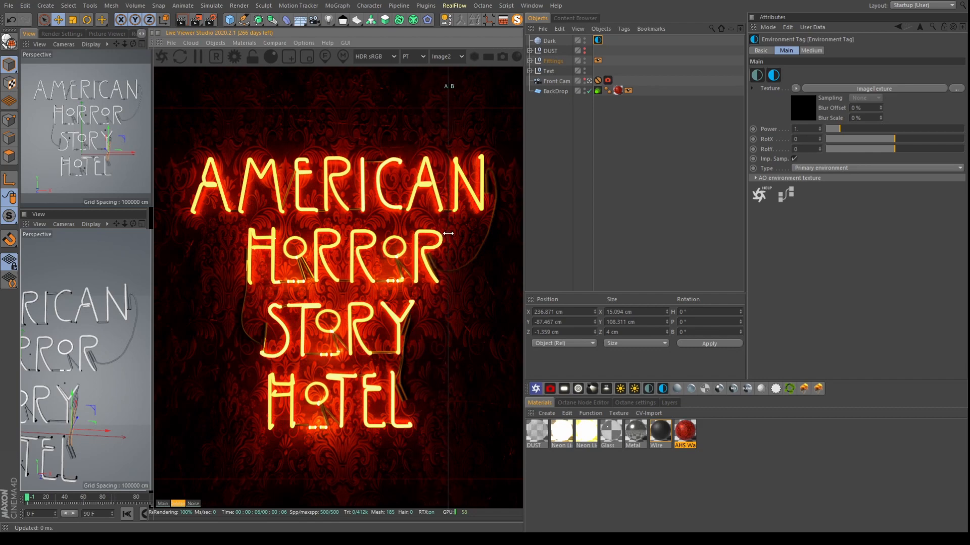
{"action": "left_click_drag", "start_coordinate": [448, 233], "coordinate": [412, 237]}
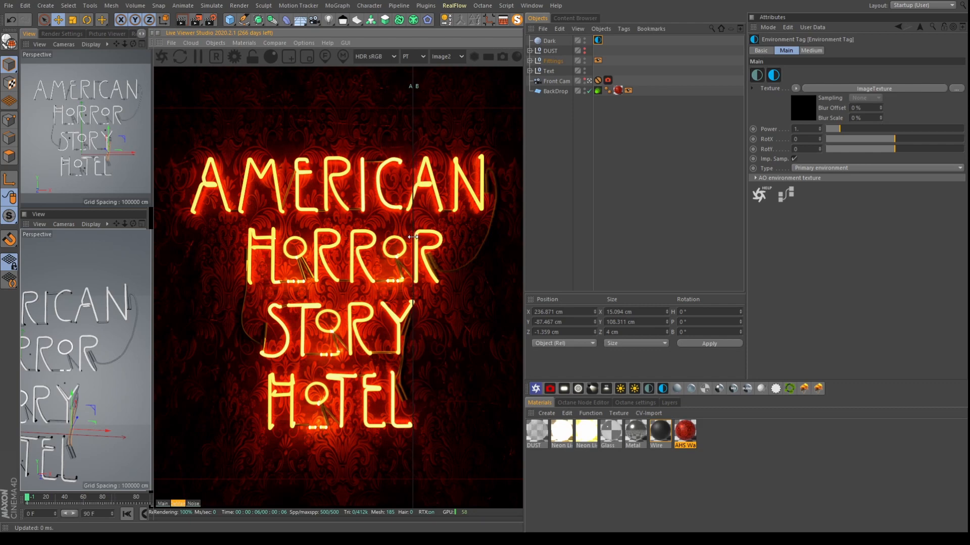
{"action": "left_click_drag", "start_coordinate": [412, 237], "coordinate": [368, 248]}
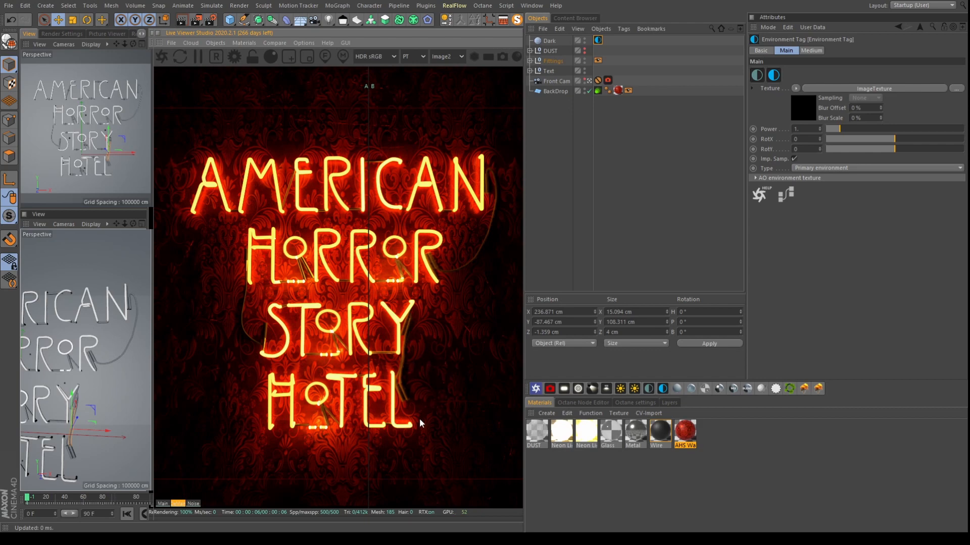
{"action": "mouse_move", "coordinate": [369, 371]}
{"action": "left_mouse_down"}
{"action": "mouse_move", "coordinate": [430, 359]}
{"action": "mouse_move", "coordinate": [381, 362]}
{"action": "left_mouse_up"}
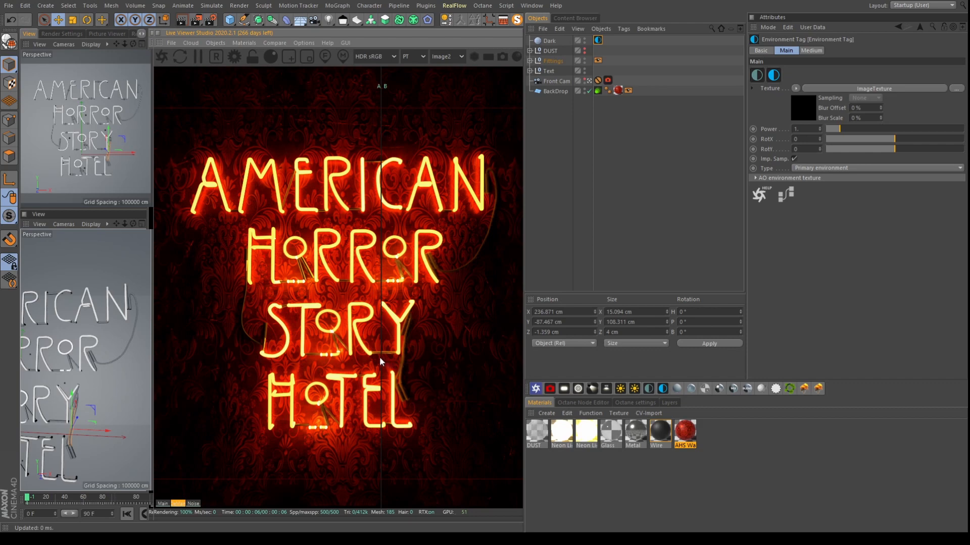
{"action": "left_click_drag", "start_coordinate": [379, 361], "coordinate": [493, 335]}
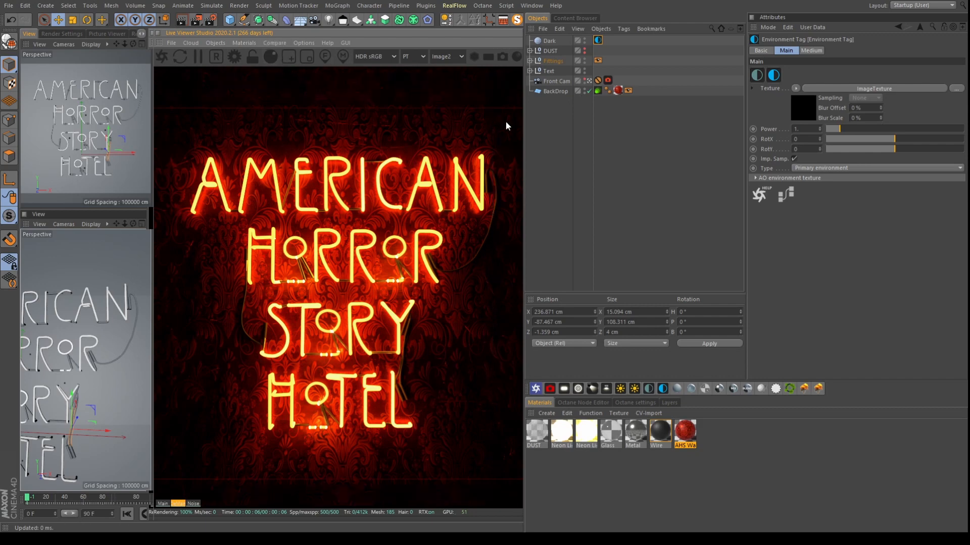
Make the DUST group visible again, and inspect the Right Fit 9 scatter's distribution and the Circle in its Haar_2 sweep
{"action": "left_click", "coordinate": [584, 50], "text": "alt"}
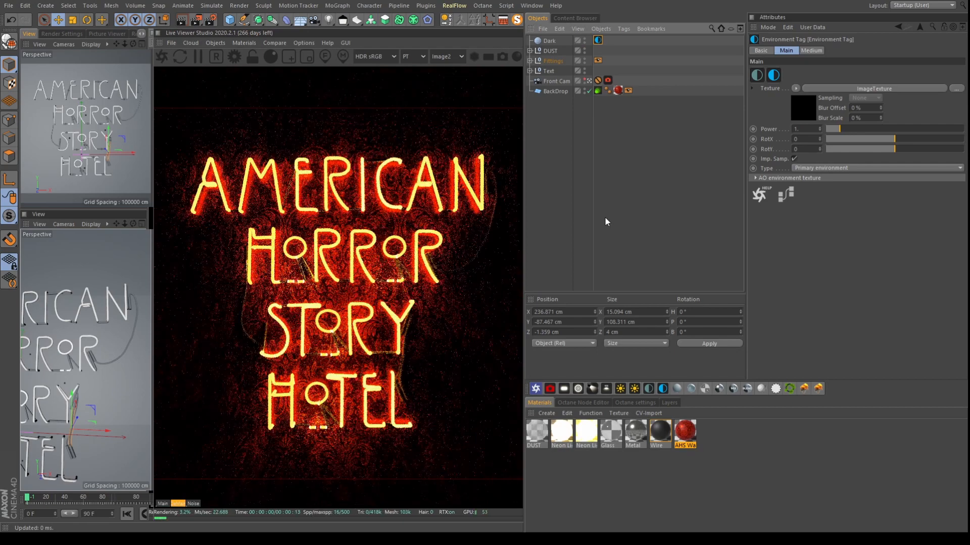
{"action": "left_click", "coordinate": [529, 50]}
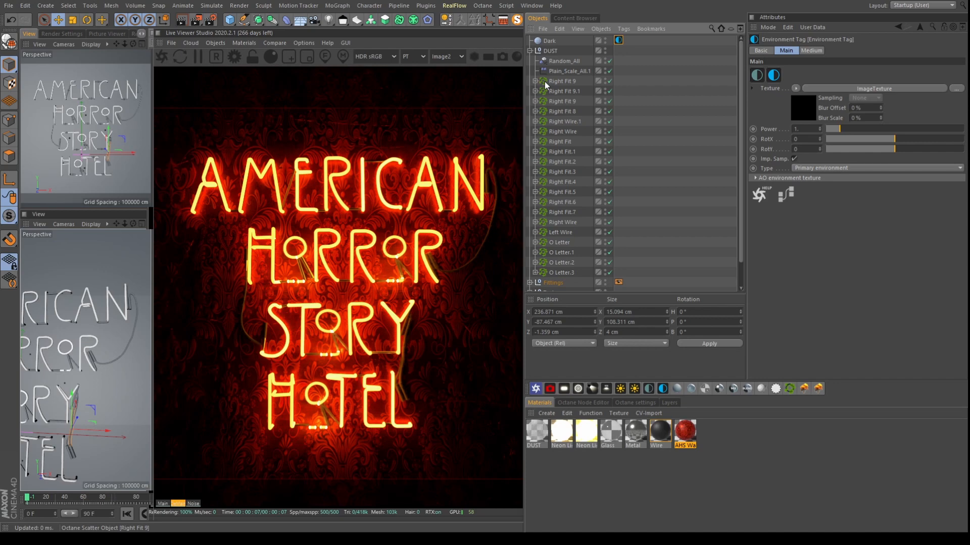
{"action": "left_click", "coordinate": [535, 81]}
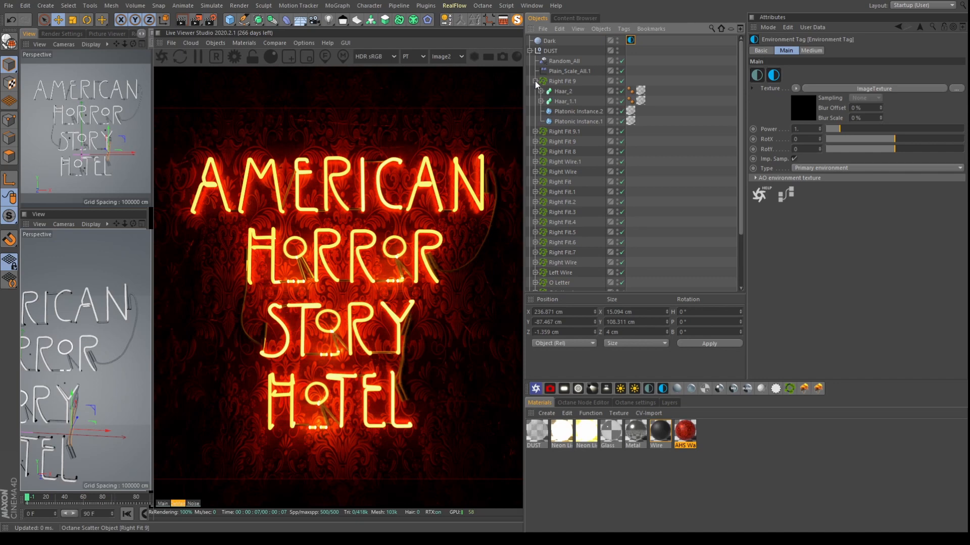
{"action": "left_click", "coordinate": [562, 81]}
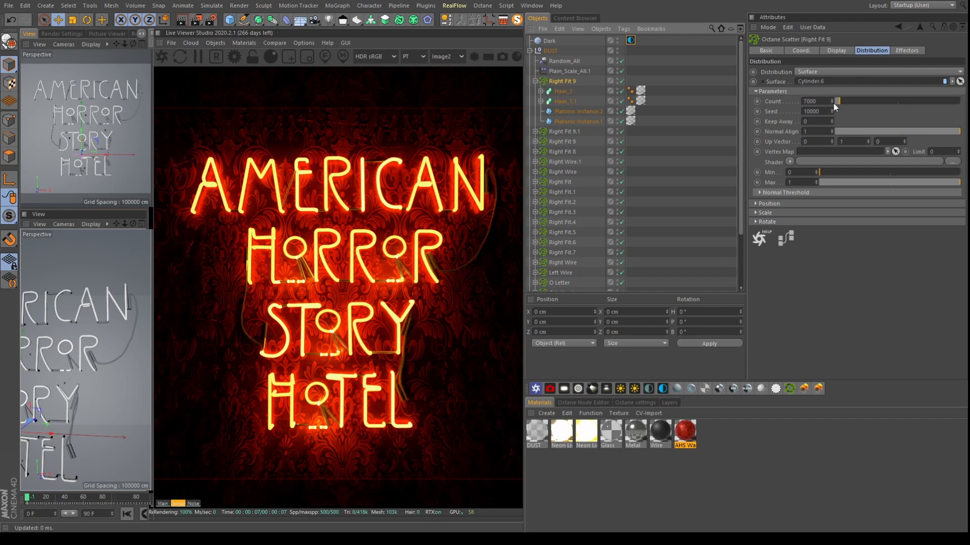
{"action": "left_click", "coordinate": [540, 91]}
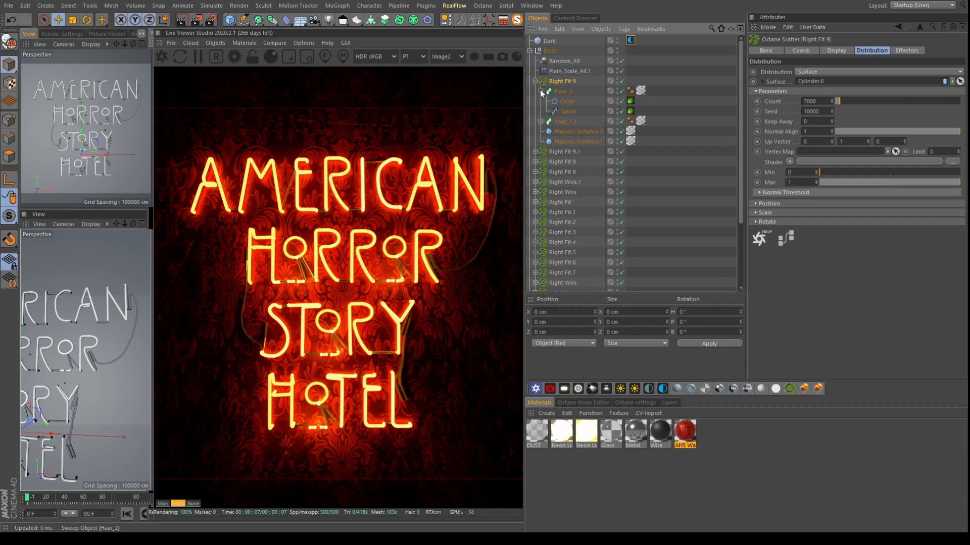
{"action": "left_click", "coordinate": [568, 101]}
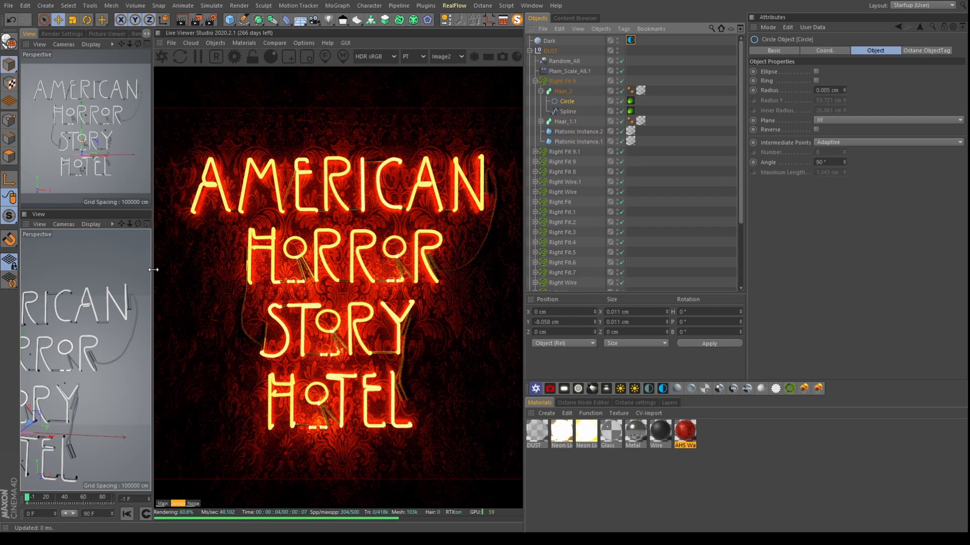
Widen the Live Viewer and the perspective viewports, and view the sign at an angle in the lower viewport
{"action": "left_click_drag", "start_coordinate": [524, 213], "coordinate": [632, 209]}
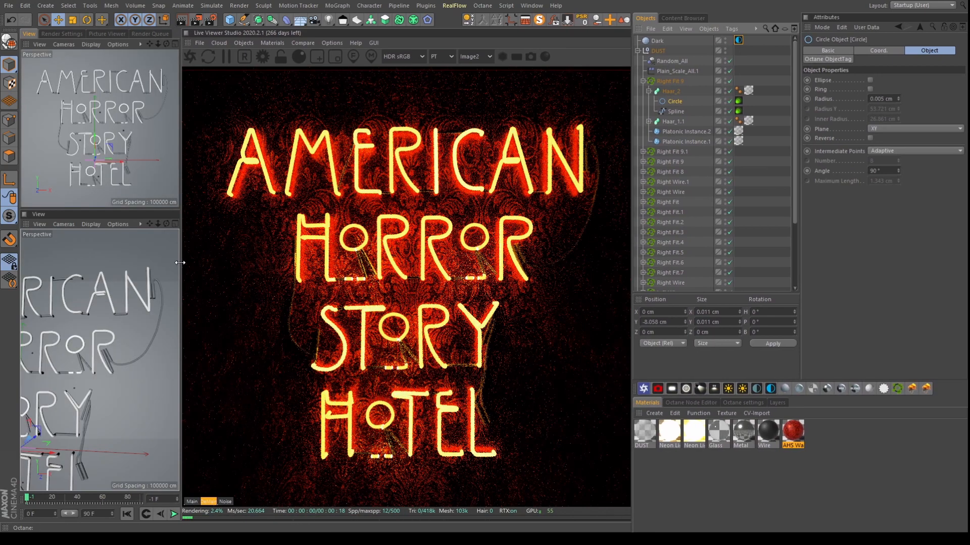
{"action": "left_click_drag", "start_coordinate": [181, 252], "coordinate": [260, 258]}
{"action": "scroll", "coordinate": [202, 282], "scroll_direction": "down", "scroll_amount": 6}
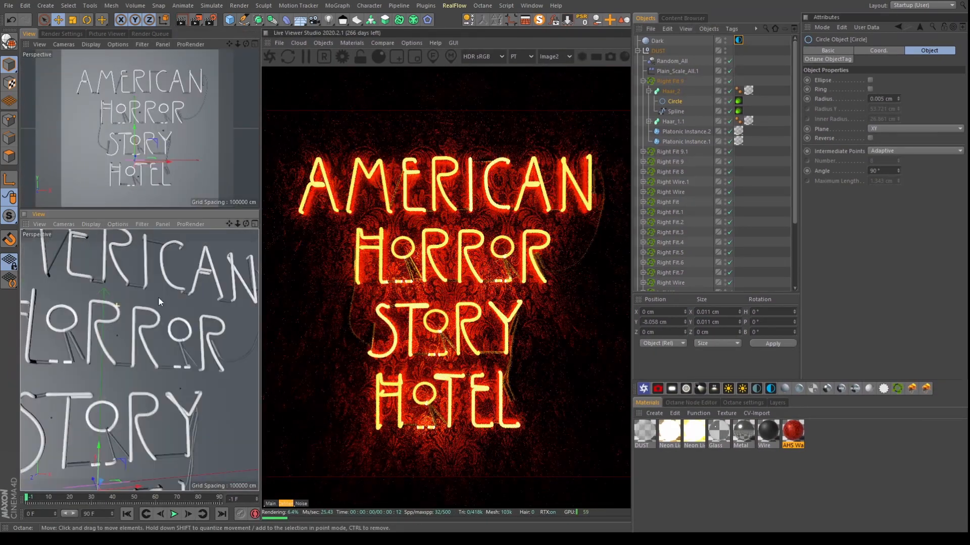
{"action": "left_click_drag", "start_coordinate": [151, 300], "coordinate": [123, 309], "text": "alt"}
{"action": "middle_click_drag", "start_coordinate": [124, 309], "coordinate": [124, 287], "text": "alt"}
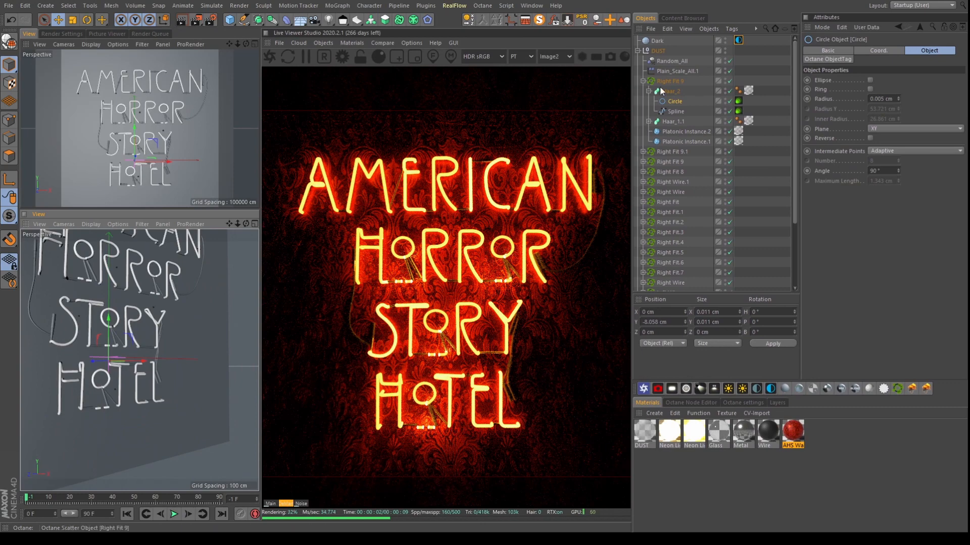
Disable the BackDrop and hide the Text and Fittings groups to isolate the dust
{"action": "left_click", "coordinate": [637, 51]}
{"action": "left_click", "coordinate": [696, 91]}
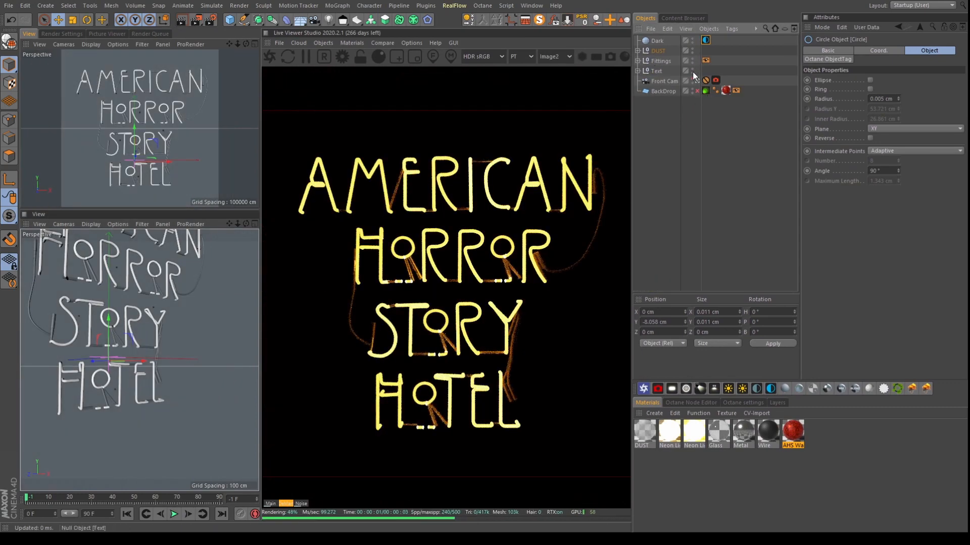
{"action": "left_click", "coordinate": [692, 72]}
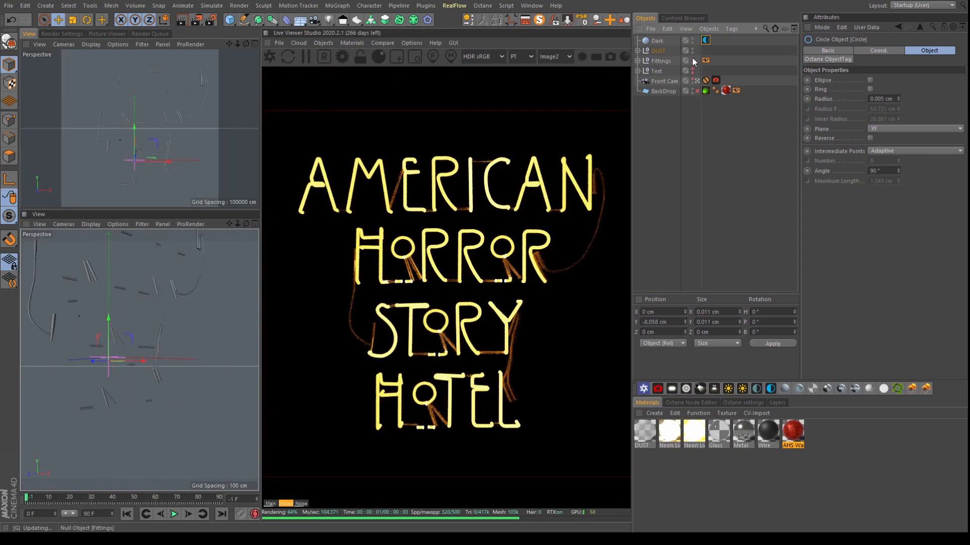
Frame the Haar_2 sweep's Spline in the lower viewport, examine its curve, and check the settings of its Circle profile
{"action": "left_click", "coordinate": [637, 51]}
{"action": "left_click", "coordinate": [675, 111]}
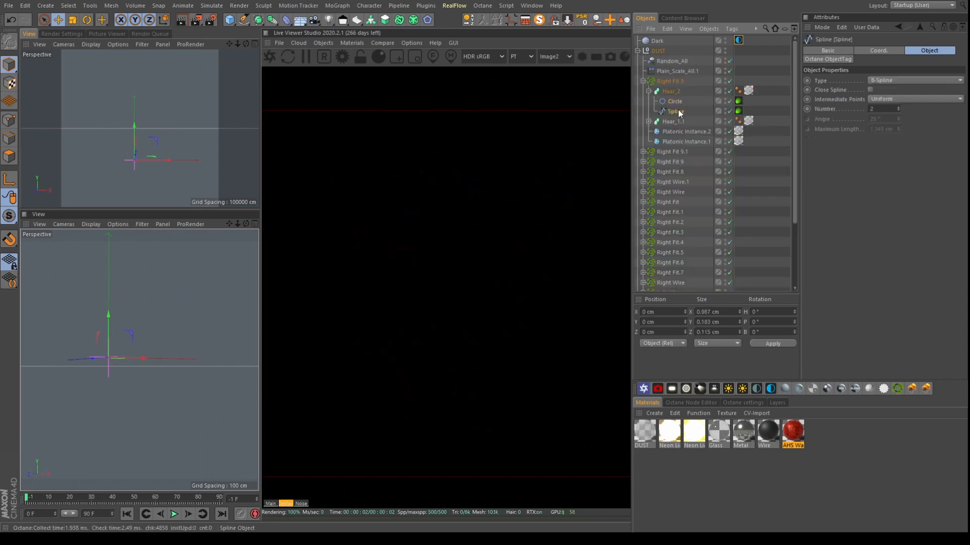
{"action": "key", "text": "o"}
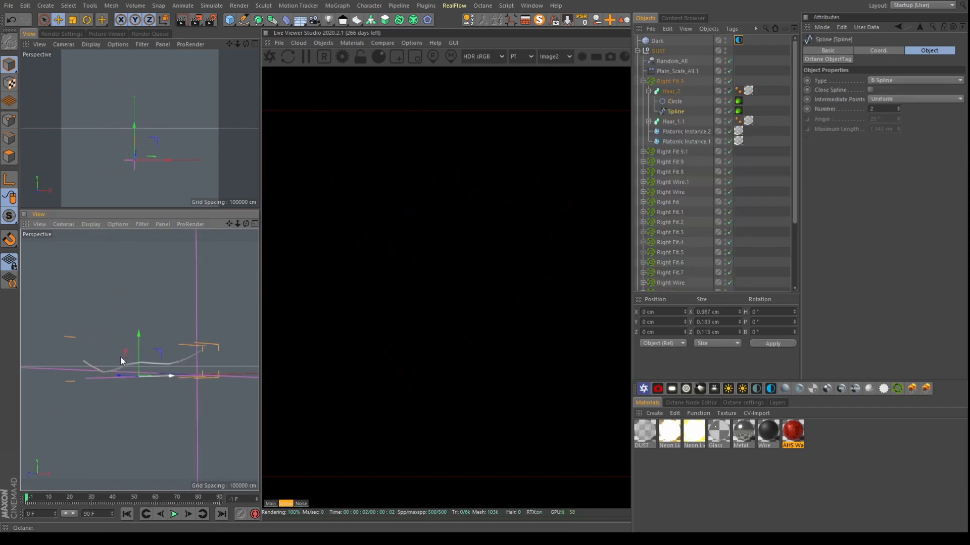
{"action": "scroll", "coordinate": [143, 384], "scroll_direction": "up", "scroll_amount": 6}
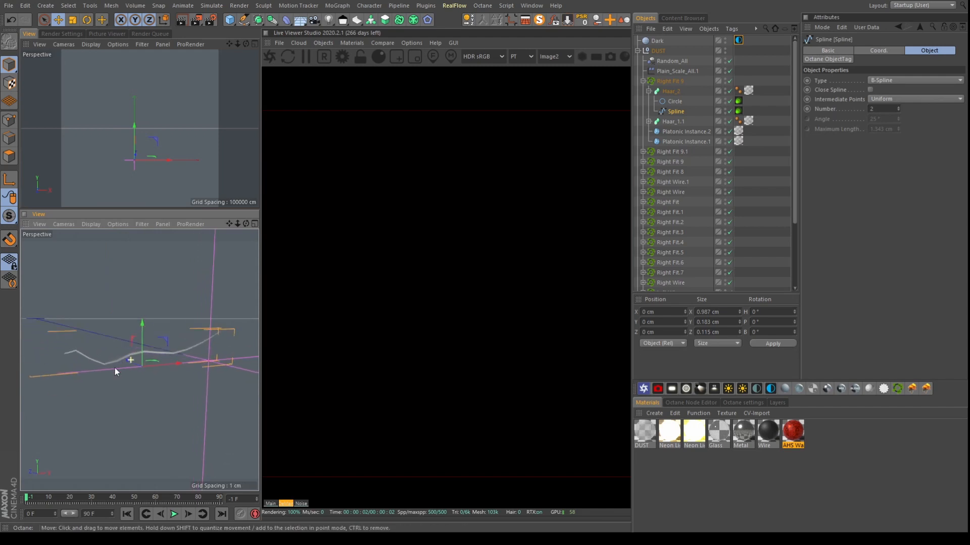
{"action": "scroll", "coordinate": [99, 371], "scroll_direction": "down", "scroll_amount": 4}
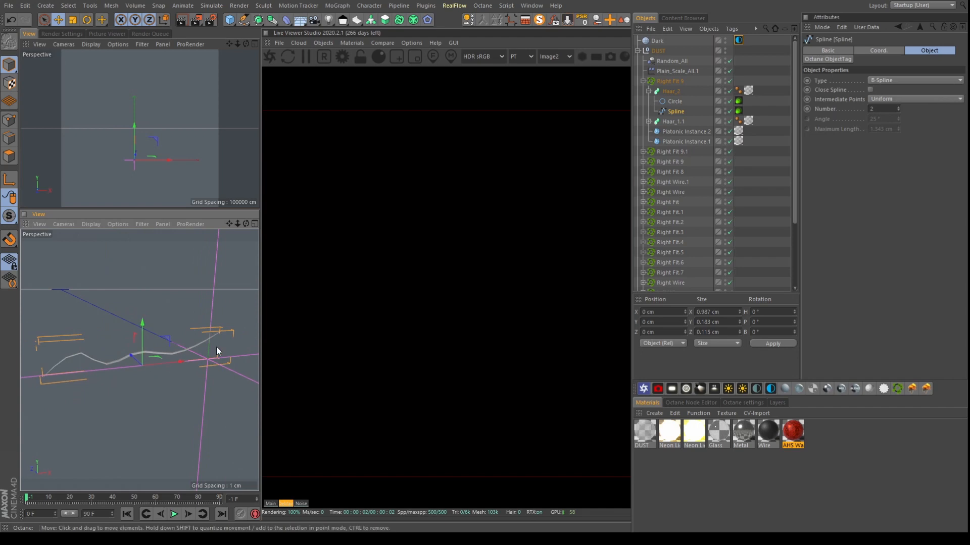
{"action": "left_click", "coordinate": [677, 101]}
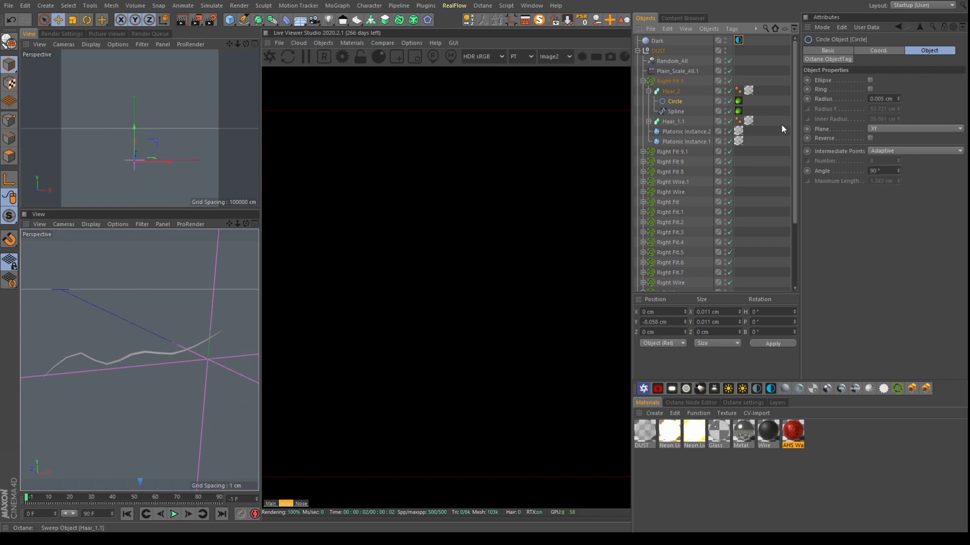
Frame the Haar_1.1 sweep's Spline in the lower viewport and examine the shape of this second hair strand
{"action": "left_click", "coordinate": [648, 91]}
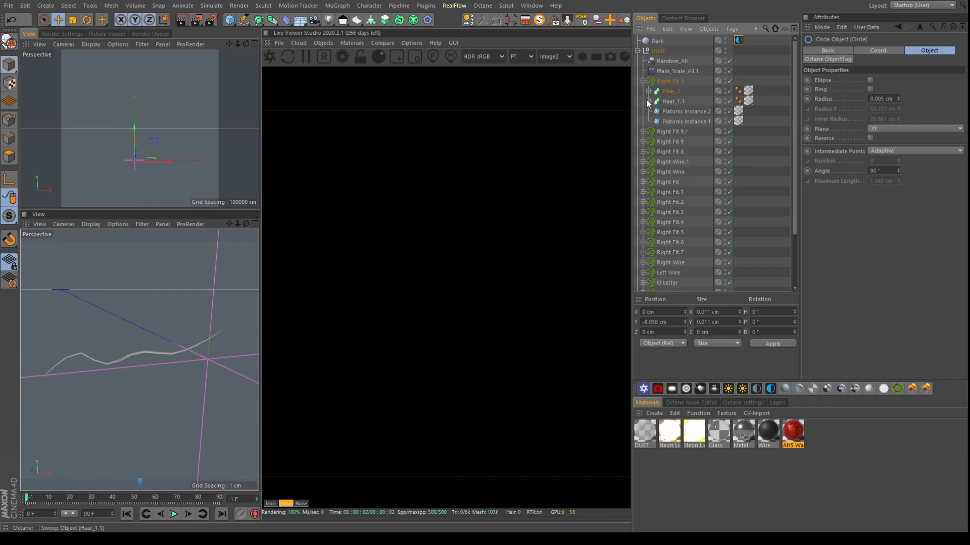
{"action": "left_click", "coordinate": [649, 101]}
{"action": "left_click", "coordinate": [673, 121]}
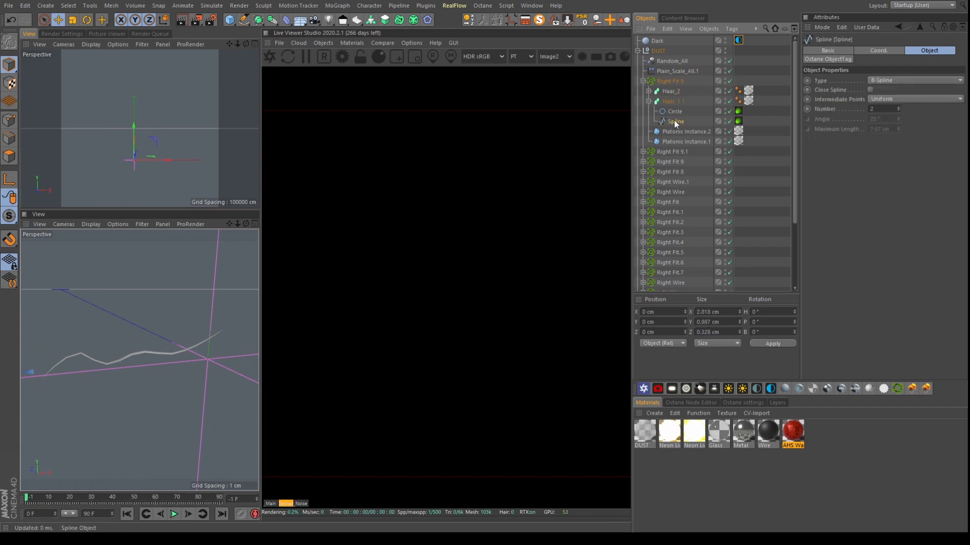
{"action": "key", "text": "o"}
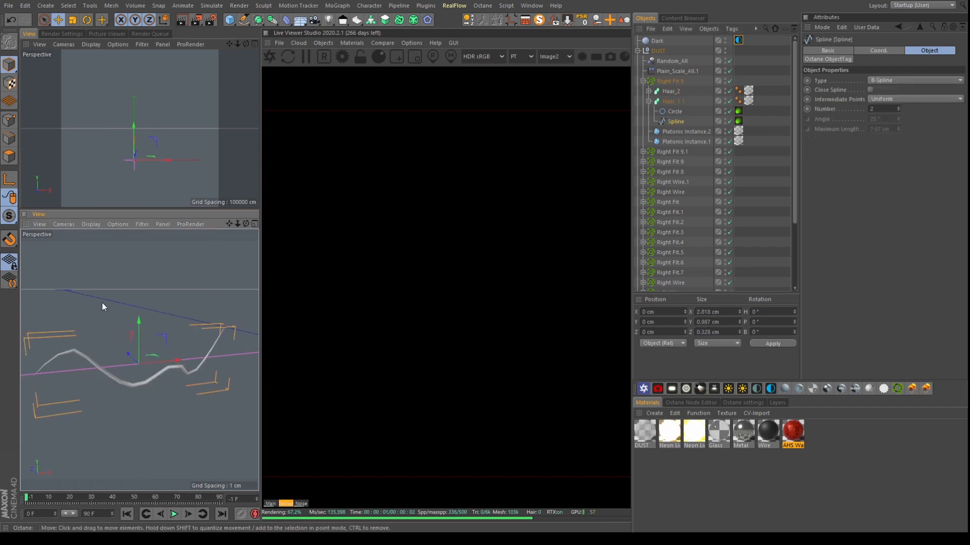
{"action": "left_click", "coordinate": [649, 101]}
Select Platonic Instance.2 and try to get a close view of it in the lower viewport
{"action": "left_click", "coordinate": [671, 111]}
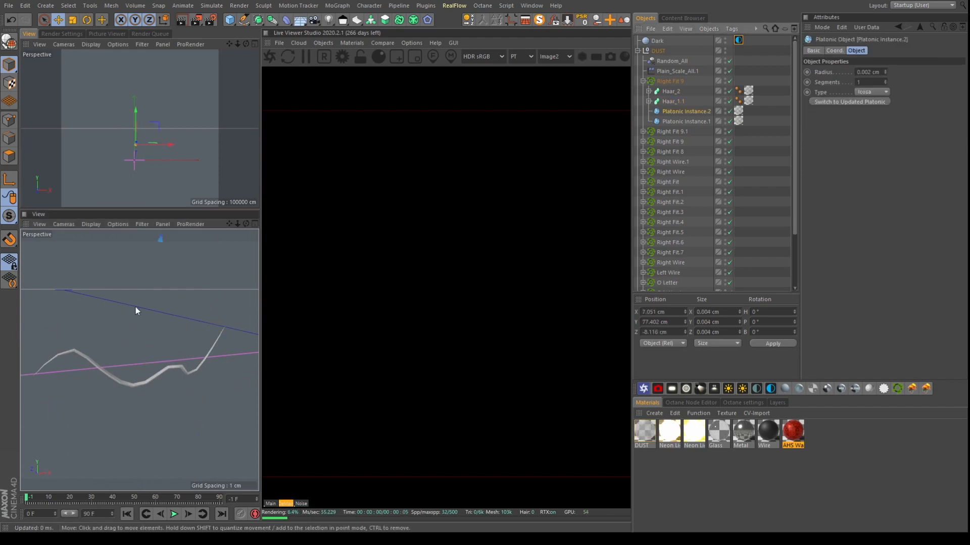
{"action": "key", "text": "o"}
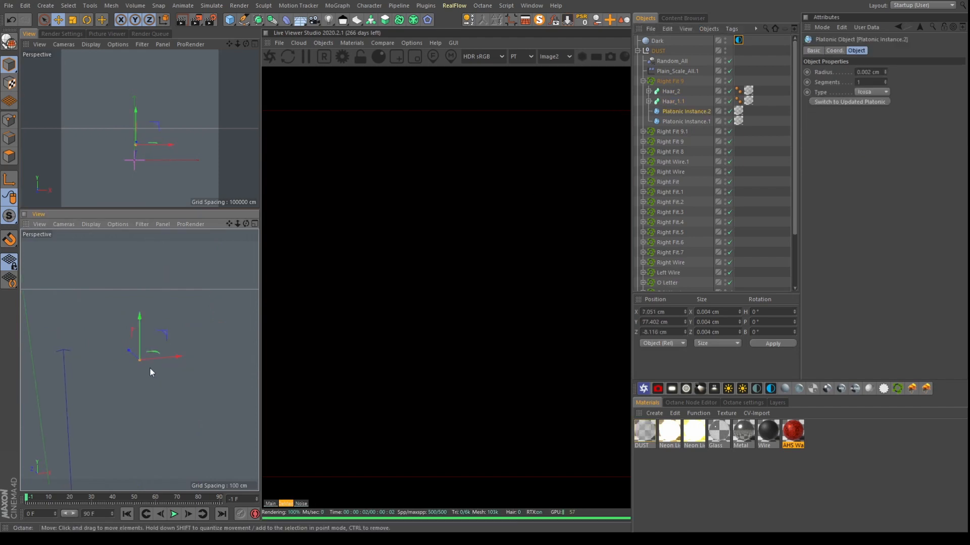
{"action": "scroll", "coordinate": [150, 369], "scroll_direction": "up", "scroll_amount": 3}
{"action": "middle_click_drag", "start_coordinate": [157, 280], "coordinate": [157, 314], "text": "alt"}
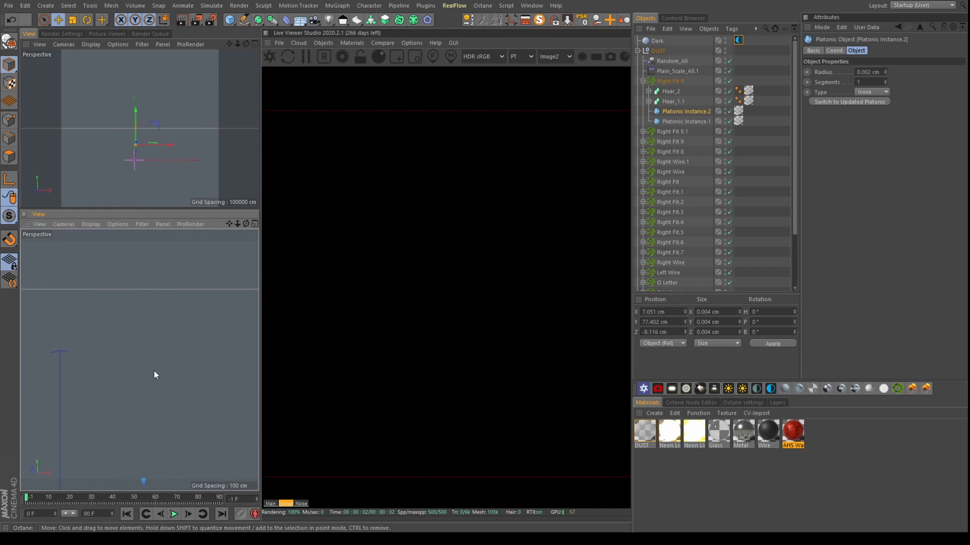
{"action": "middle_click_drag", "start_coordinate": [153, 371], "coordinate": [163, 313], "text": "alt"}
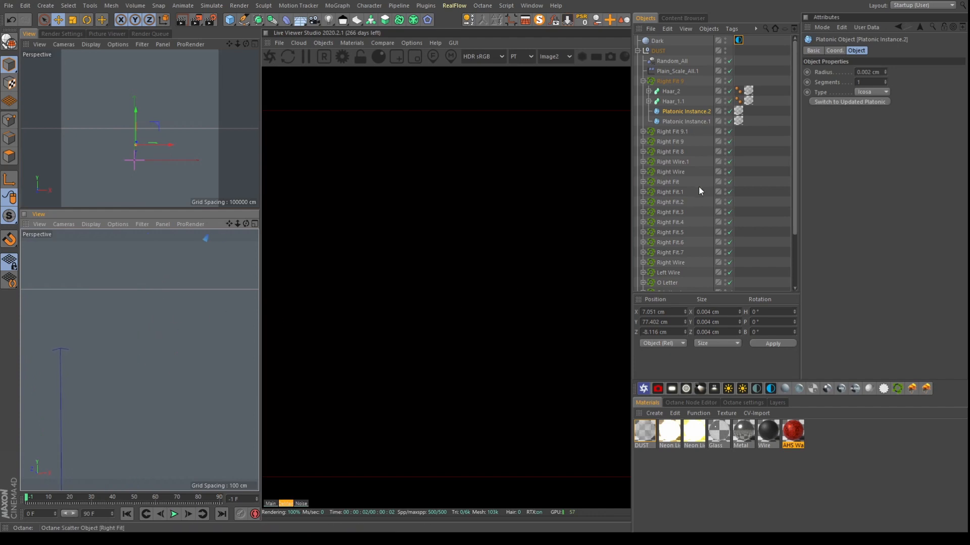
Adjust the project's View Clipping setting and frame Platonic Instance.2 again in the lower viewport
{"action": "key", "text": "ctrl+d"}
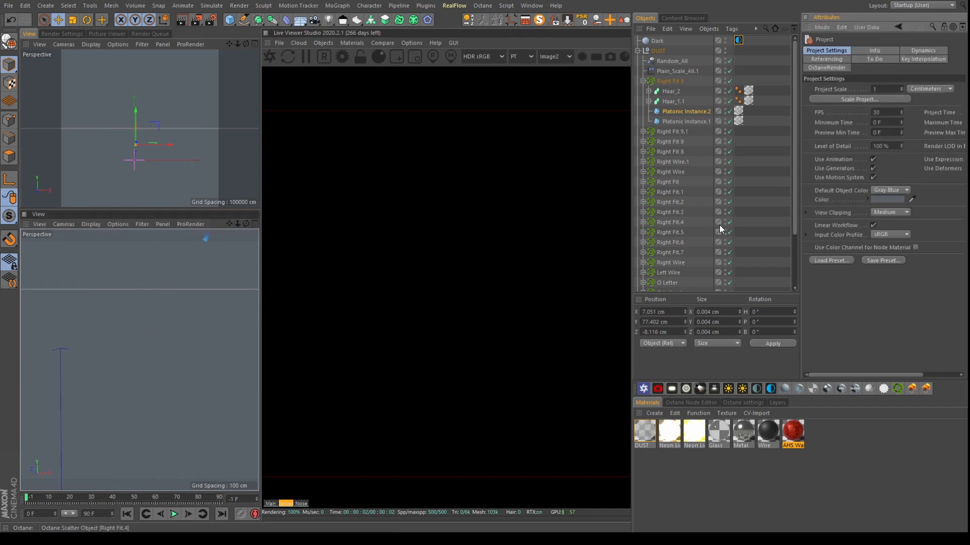
{"action": "left_click", "coordinate": [889, 212]}
{"action": "left_click", "coordinate": [885, 222]}
{"action": "left_click", "coordinate": [698, 112]}
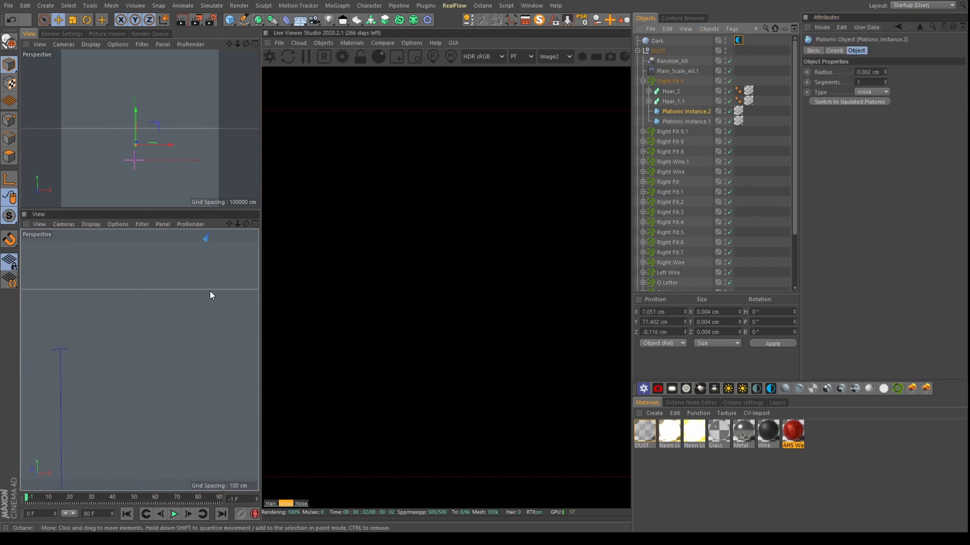
{"action": "key", "text": "o"}
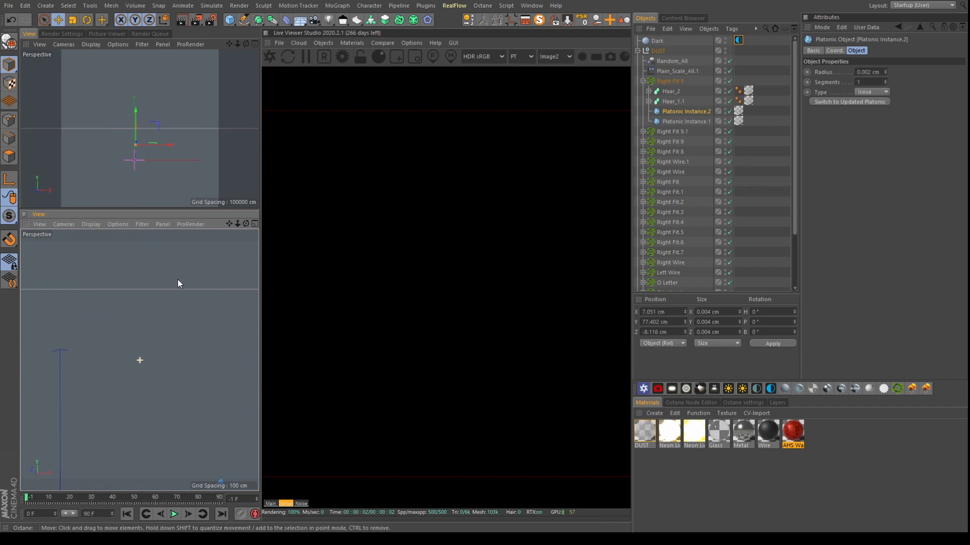
{"action": "scroll", "coordinate": [176, 278], "scroll_direction": "up", "scroll_amount": 5}
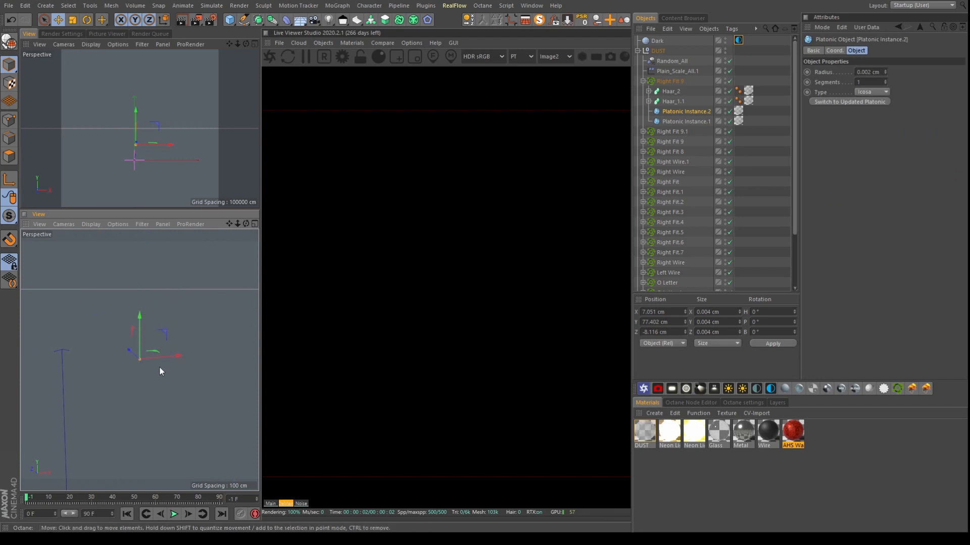
Compare the object properties of Platonic Instance.2 and Platonic Instance.1, and frame Platonic Instance.1 in the lower viewport
{"action": "left_click", "coordinate": [685, 121]}
{"action": "left_click", "coordinate": [689, 112]}
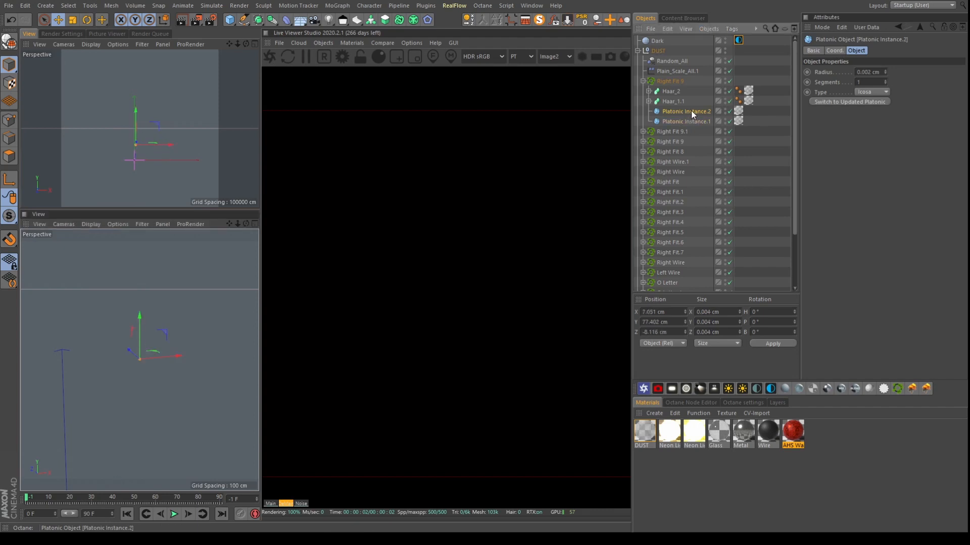
{"action": "left_click", "coordinate": [696, 122]}
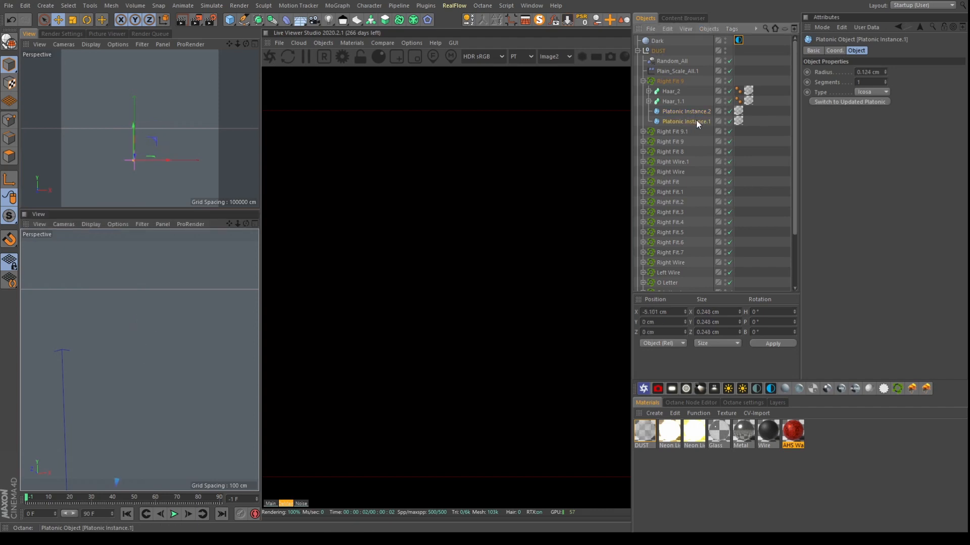
{"action": "left_click", "coordinate": [699, 112]}
{"action": "left_click", "coordinate": [694, 122]}
{"action": "key", "text": "o"}
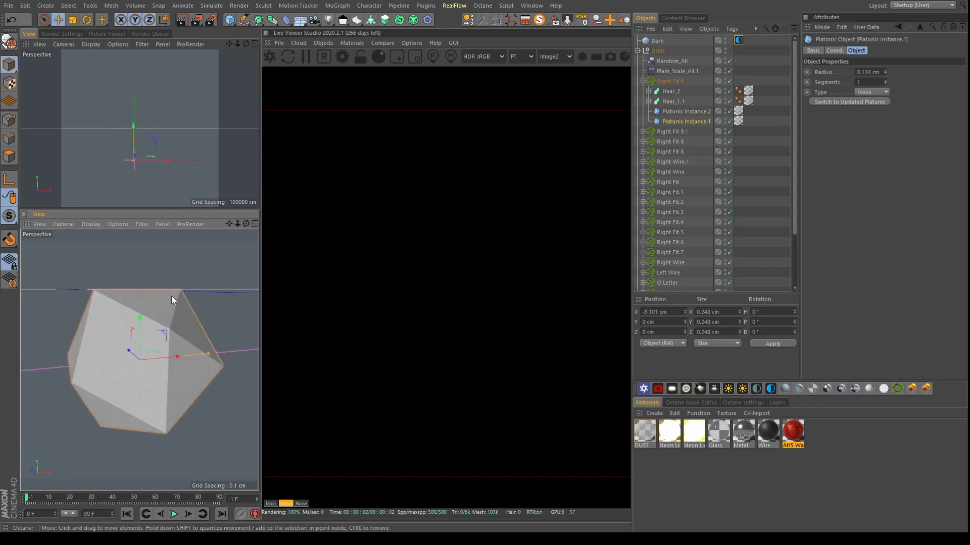
Frame Platonic Instance.2 once more for size comparison, return to Platonic Instance.1, and view it from another angle
{"action": "left_click", "coordinate": [701, 112]}
{"action": "key", "text": "o"}
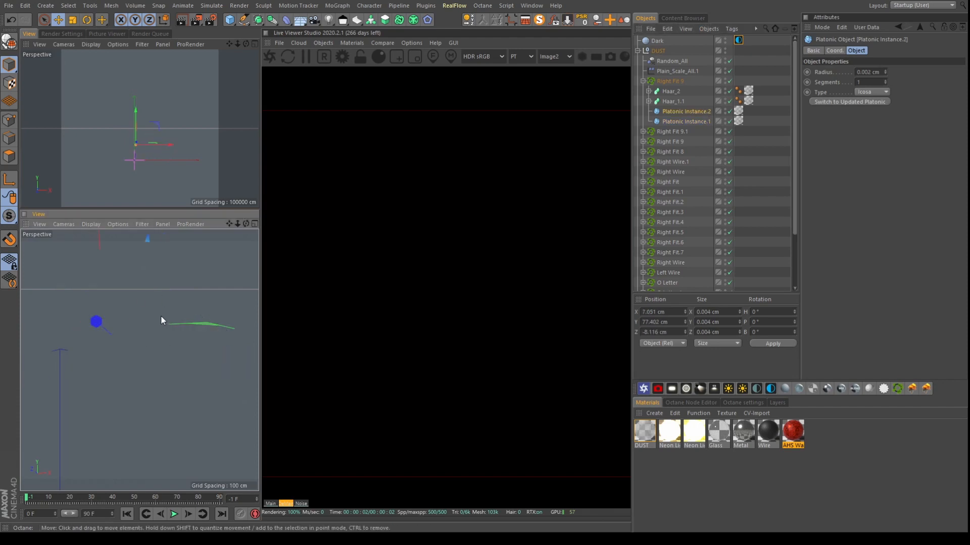
{"action": "left_click", "coordinate": [683, 121]}
{"action": "key", "text": "o"}
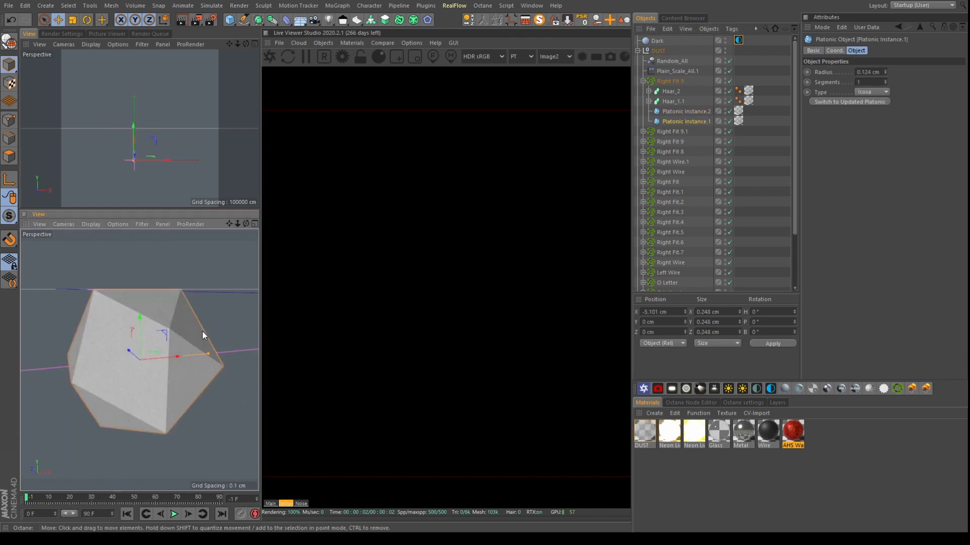
{"action": "left_click_drag", "start_coordinate": [149, 376], "coordinate": [148, 346], "text": "alt"}
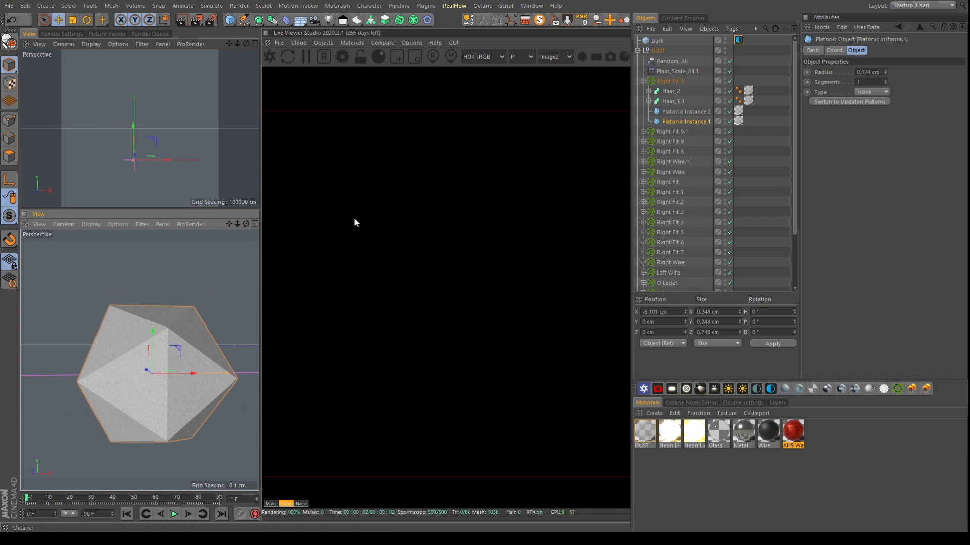
Make the Fittings and Text groups visible again and re-enable the BackDrop
{"action": "left_click", "coordinate": [642, 80]}
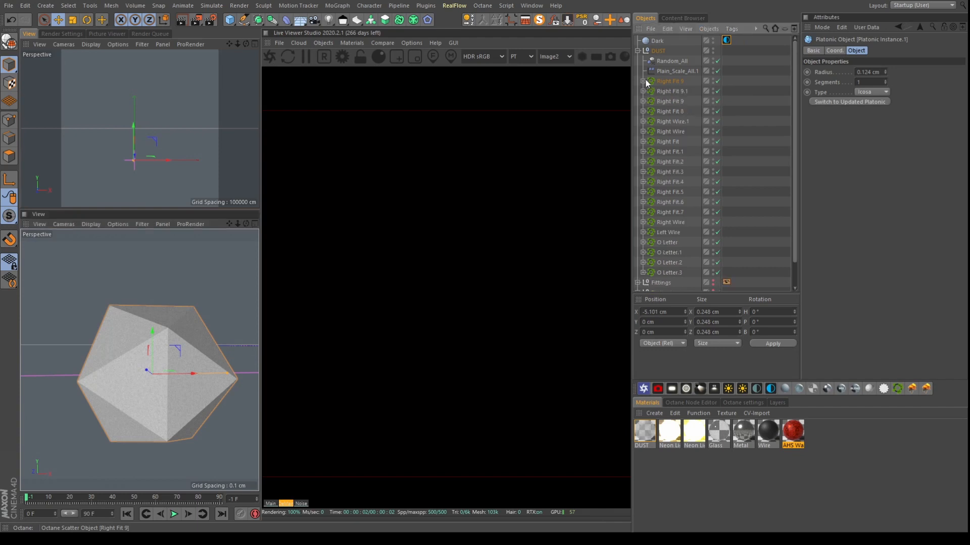
{"action": "left_click", "coordinate": [637, 51]}
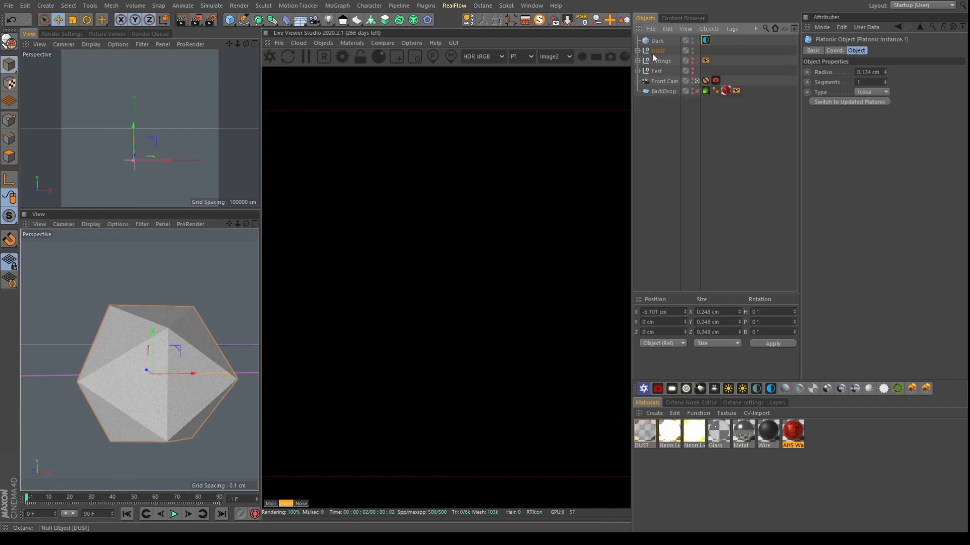
{"action": "left_click", "coordinate": [693, 70]}
{"action": "left_click", "coordinate": [692, 61], "text": "alt"}
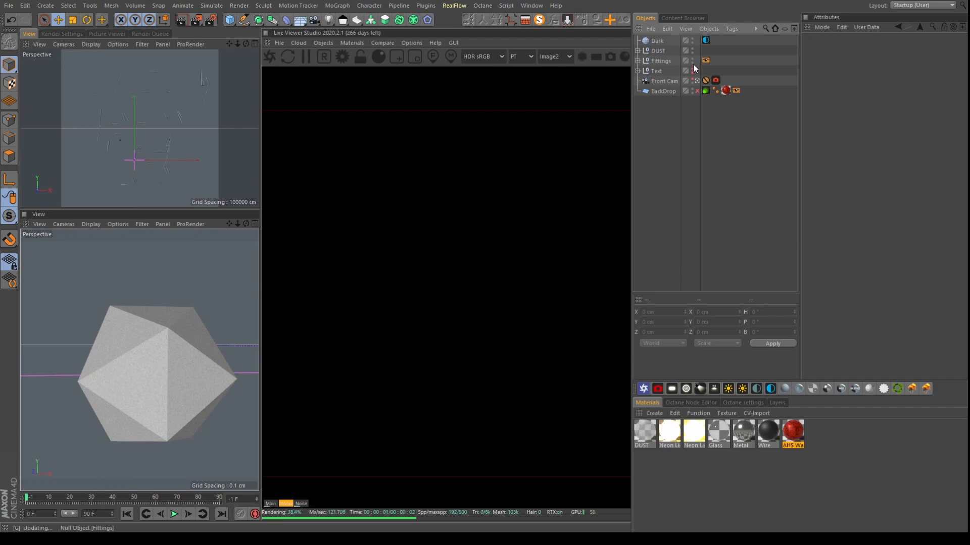
{"action": "left_click", "coordinate": [693, 71], "text": "alt"}
{"action": "left_click", "coordinate": [697, 91]}
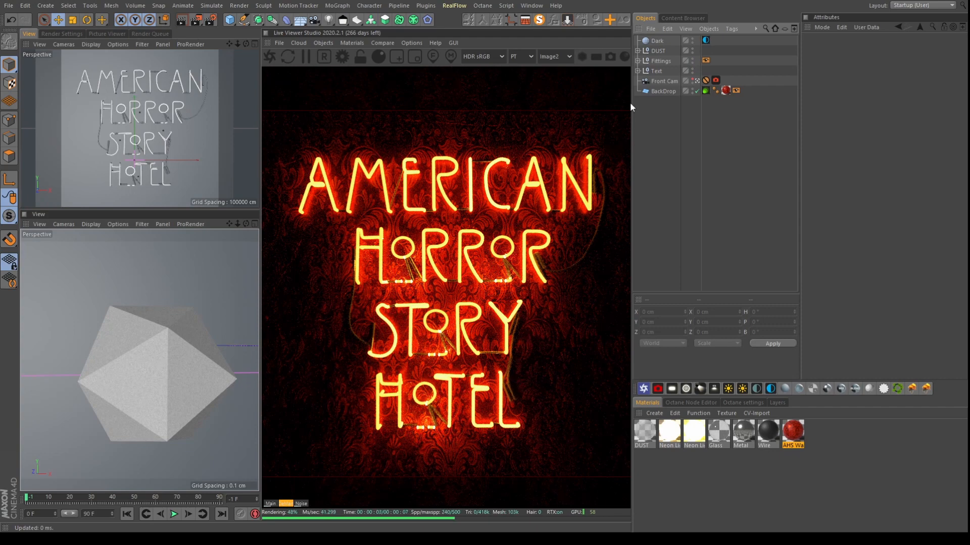
Examine which effectors are assigned to the first Right Fit 9 scatter in the DUST group
{"action": "left_click", "coordinate": [637, 51]}
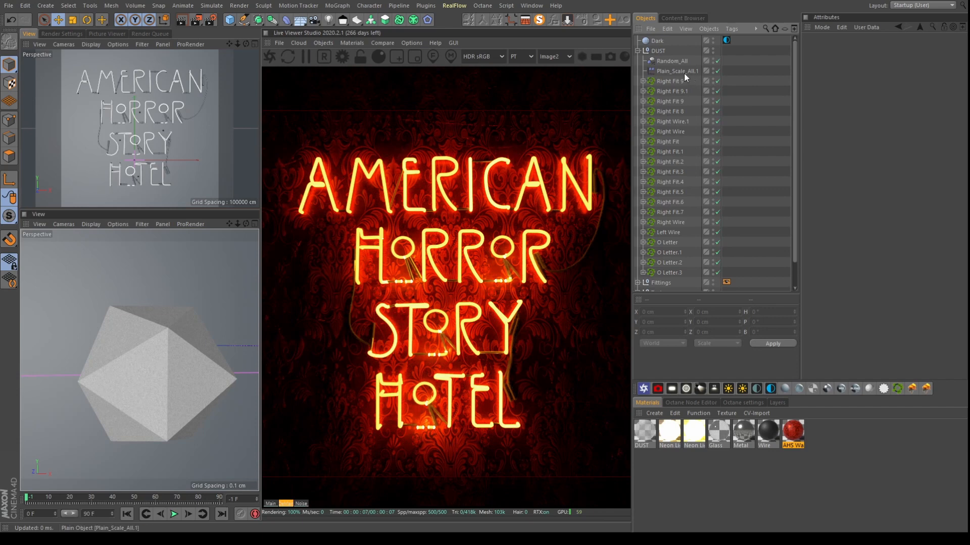
{"action": "left_click", "coordinate": [670, 81]}
{"action": "left_click", "coordinate": [819, 59]}
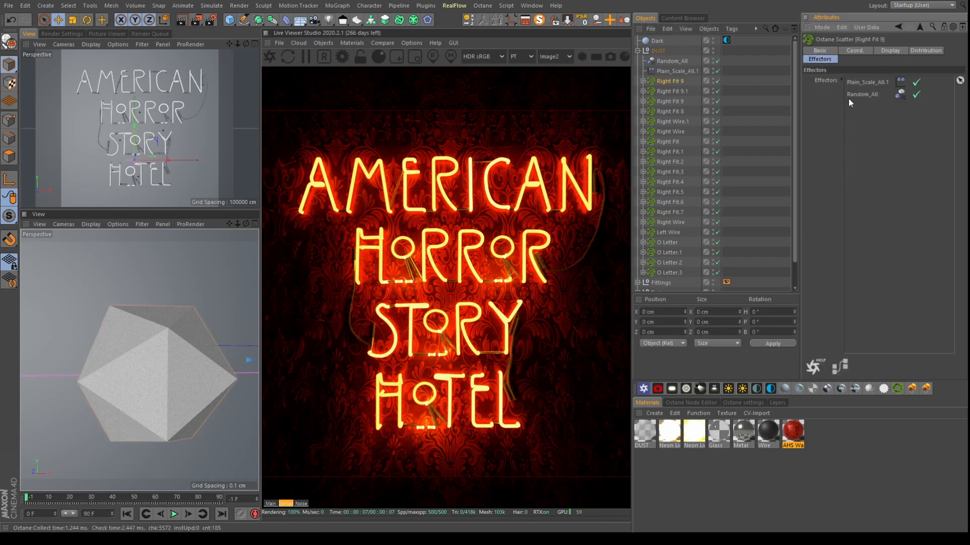
Inspect the transform parameters of the Plain_Scale_All.1 and Random_All effectors and the scattered objects they act on
{"action": "left_click", "coordinate": [663, 71]}
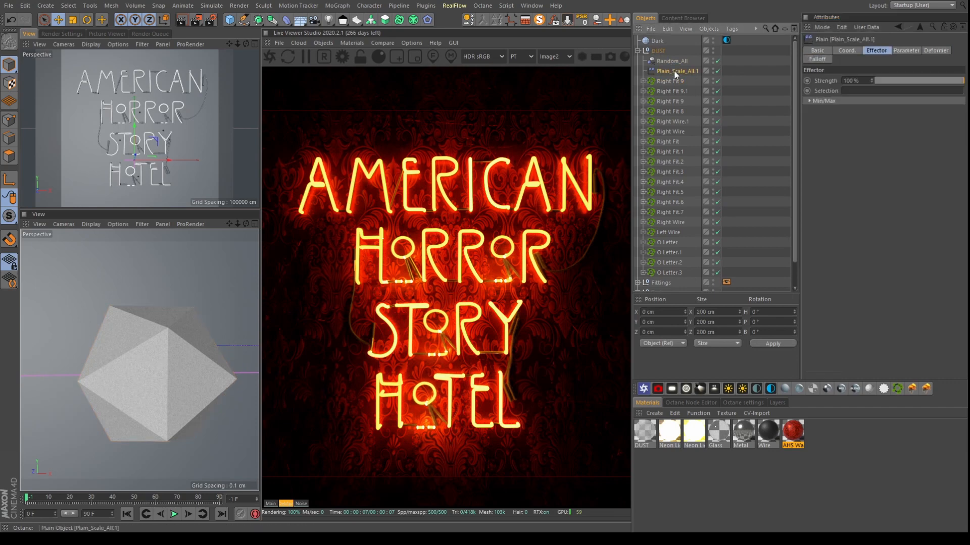
{"action": "left_click", "coordinate": [902, 52]}
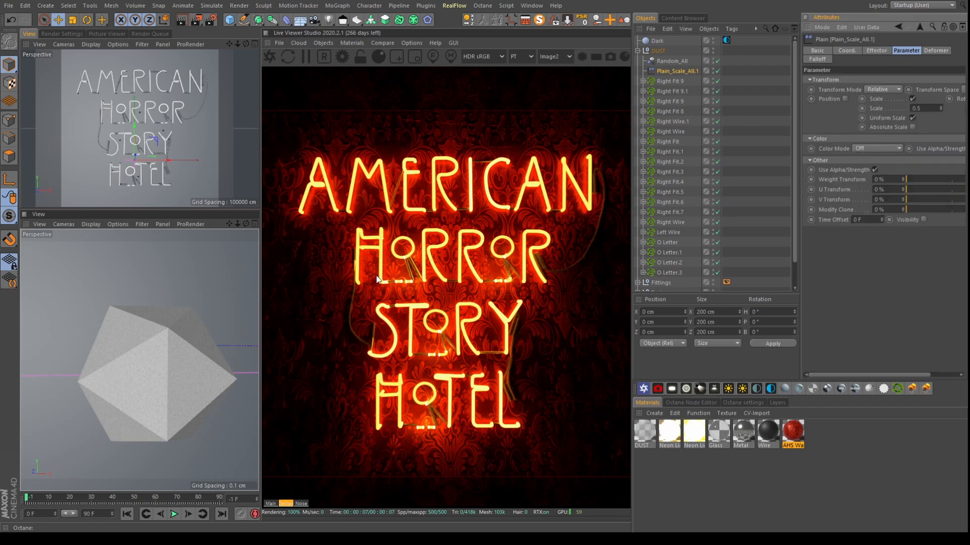
{"action": "left_click", "coordinate": [643, 81]}
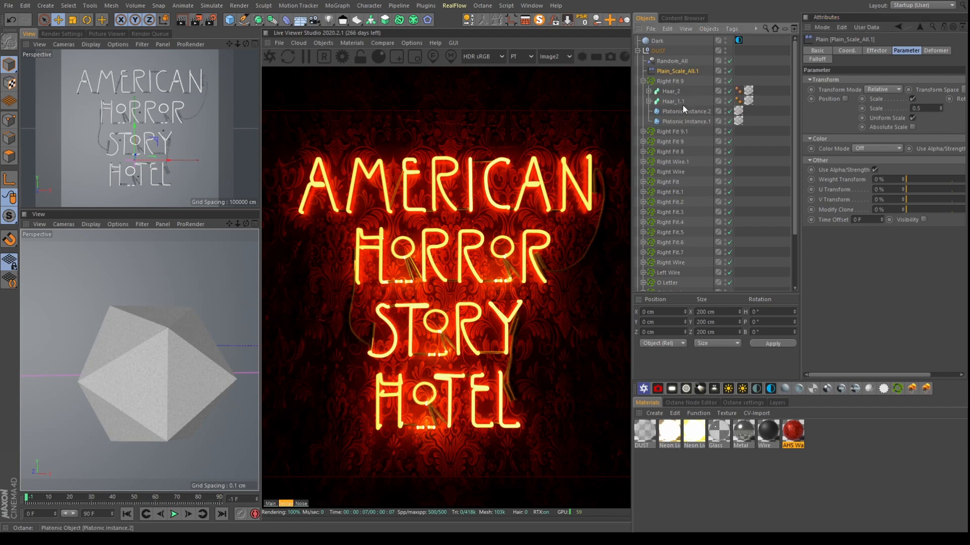
{"action": "left_click", "coordinate": [643, 81]}
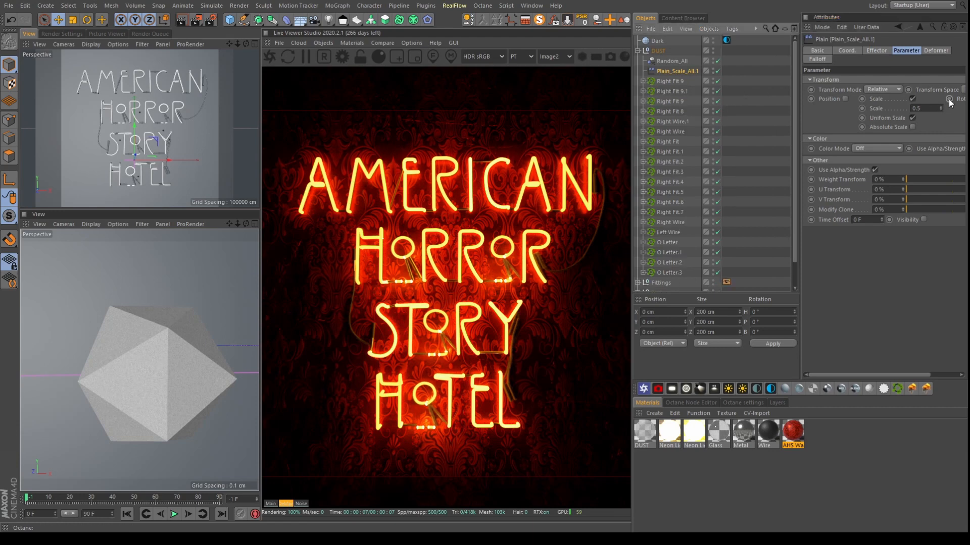
{"action": "left_click", "coordinate": [677, 62]}
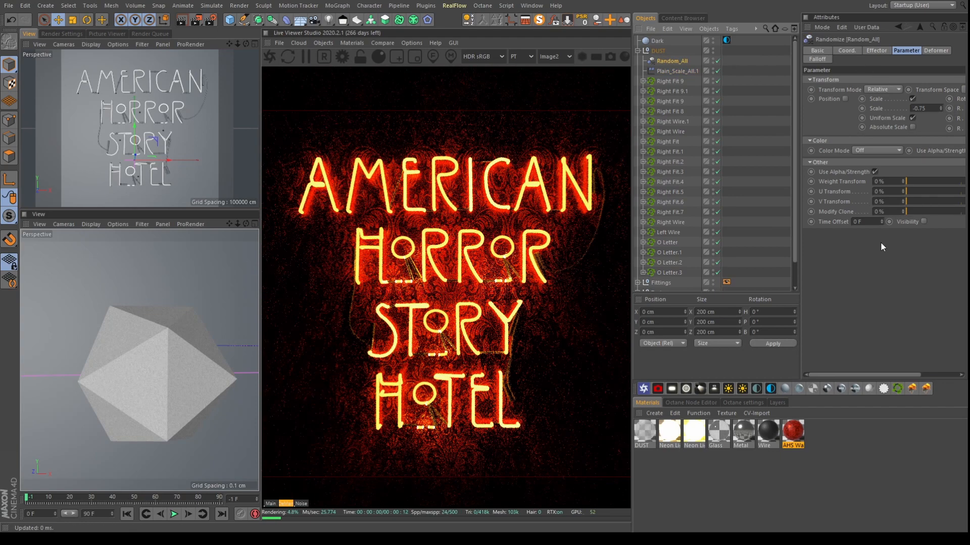
Check the Random_All effector's rotation settings and the DUST material's diffuse settings, with the DUST group collapsed
{"action": "left_click_drag", "start_coordinate": [865, 376], "coordinate": [916, 374]}
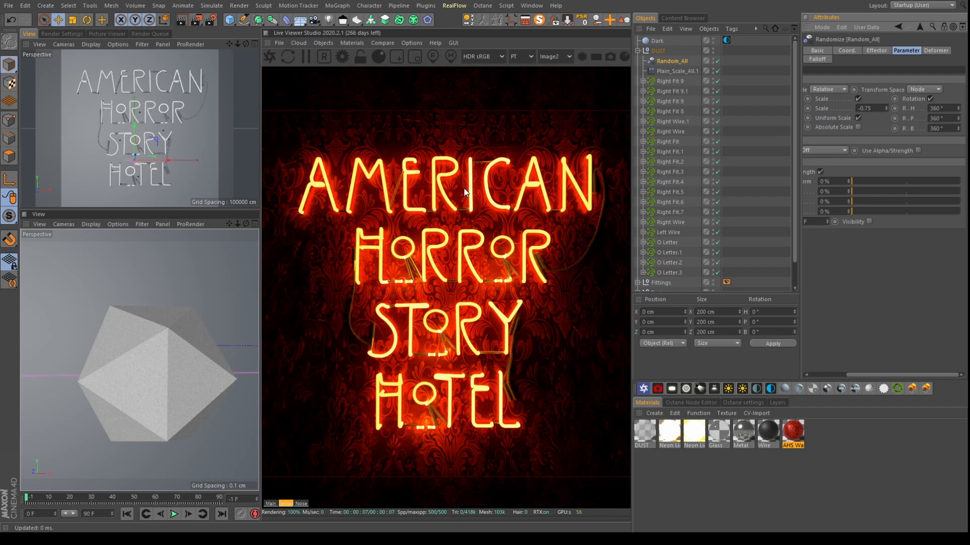
{"action": "left_click", "coordinate": [637, 51]}
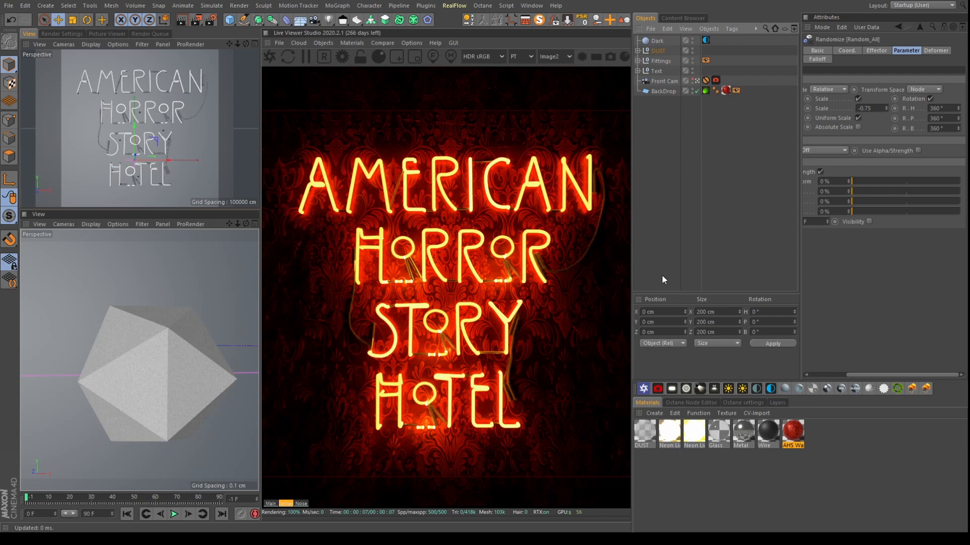
{"action": "left_click", "coordinate": [646, 433]}
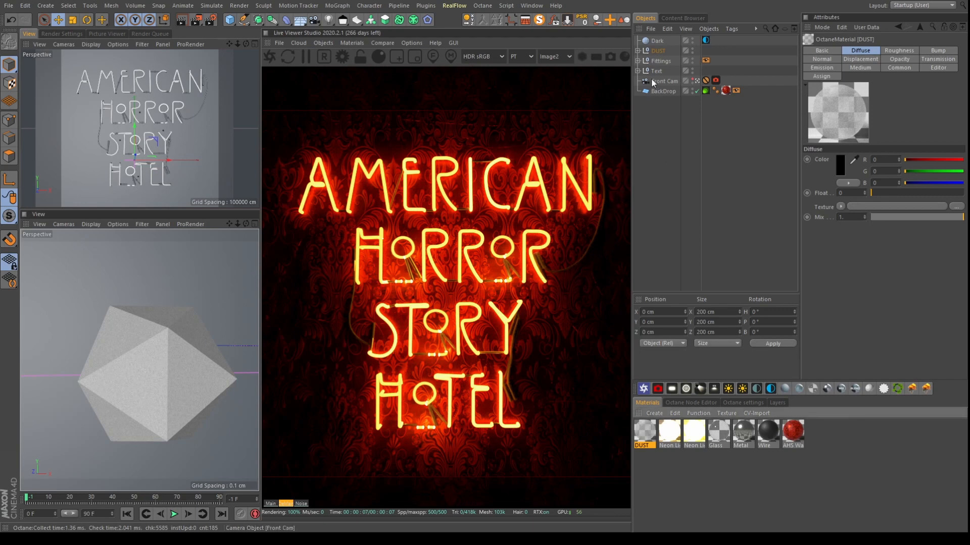
{"action": "left_click", "coordinate": [666, 108]}
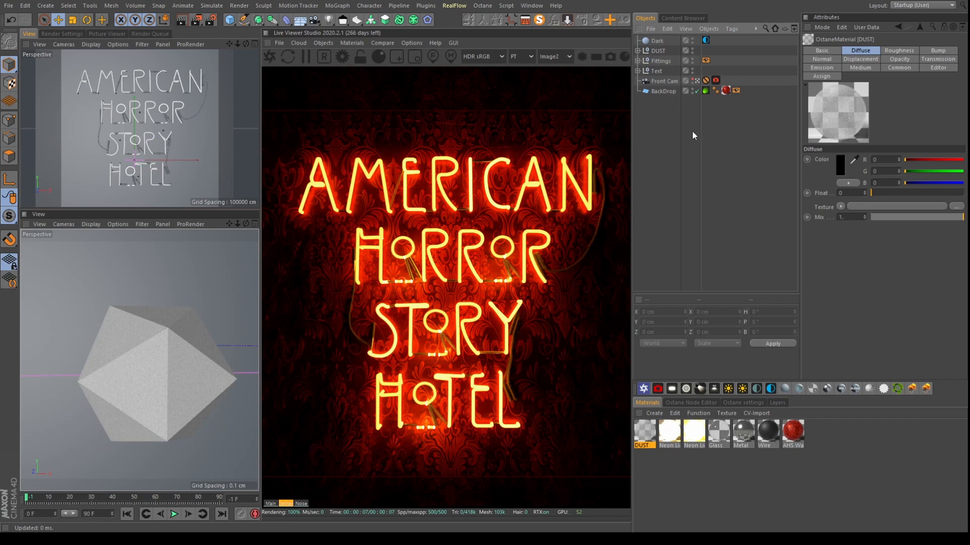
Review the motion blur and camera imager settings of the Front Cam's Octane camera tag, including the spectral AI denoiser
{"action": "left_click", "coordinate": [717, 80]}
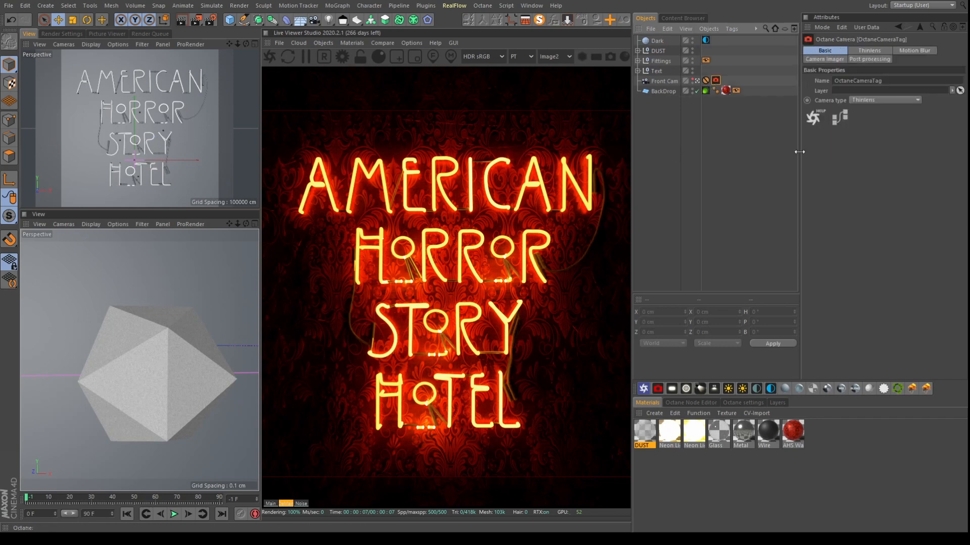
{"action": "left_click", "coordinate": [908, 50]}
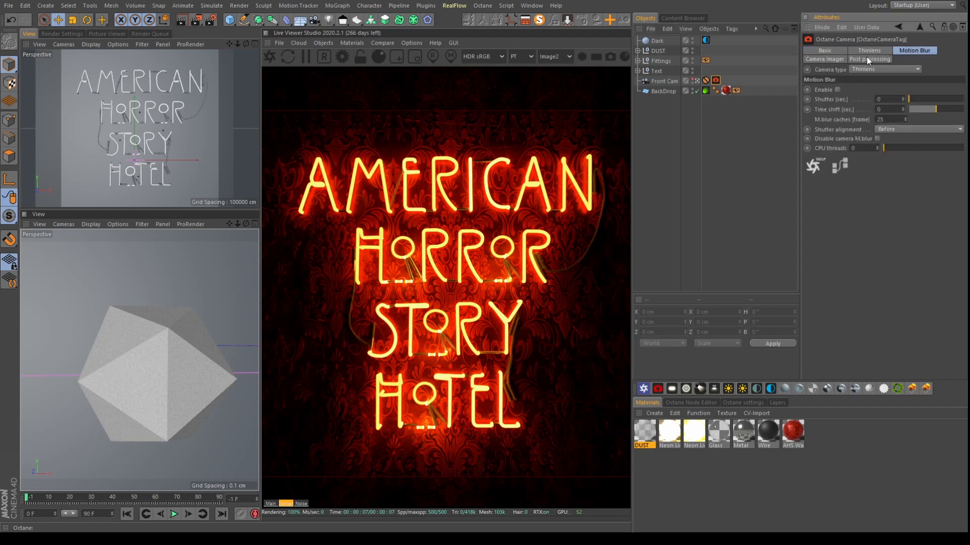
{"action": "left_click", "coordinate": [831, 59]}
{"action": "left_click", "coordinate": [809, 102]}
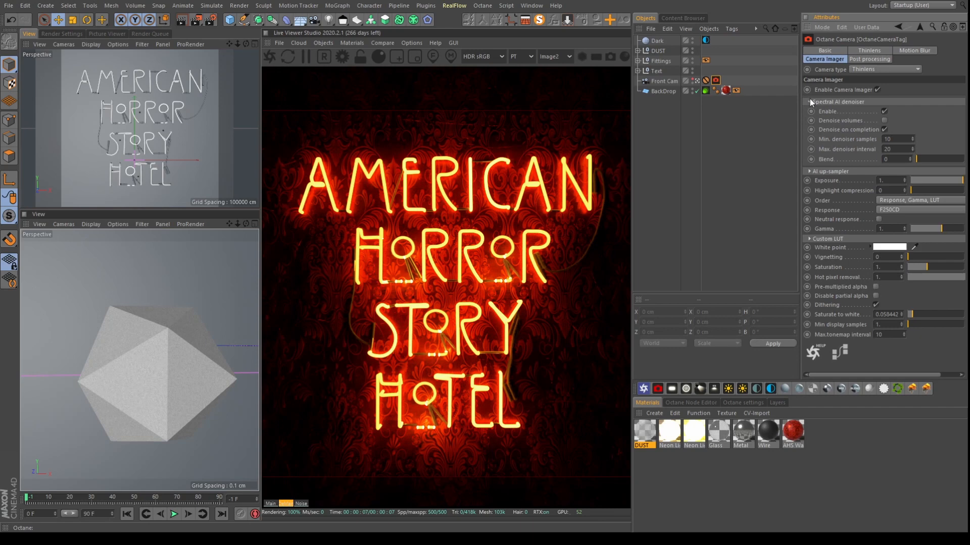
{"action": "left_click", "coordinate": [810, 100]}
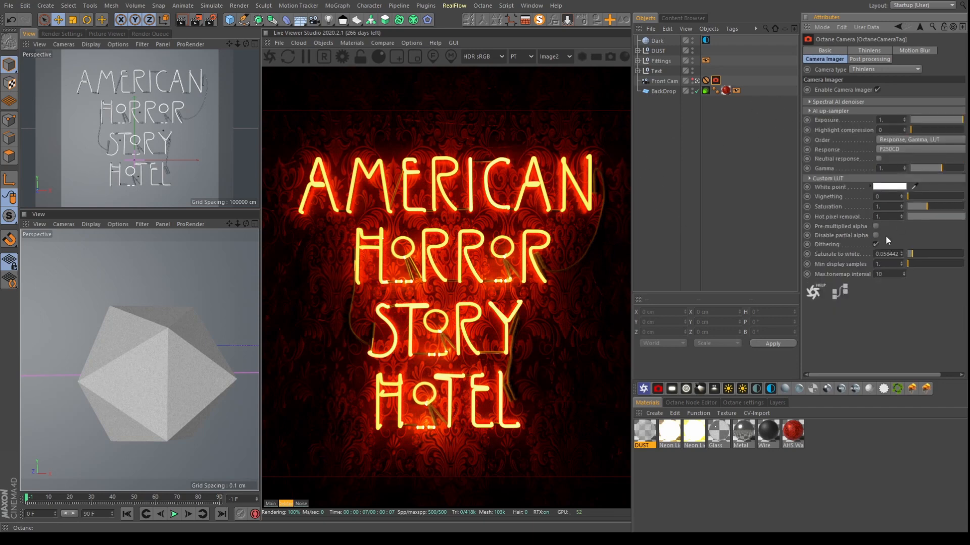
Examine the custom LUT settings in the camera imager and reveal the end of the LUT file path
{"action": "left_click_drag", "start_coordinate": [799, 226], "coordinate": [755, 227]}
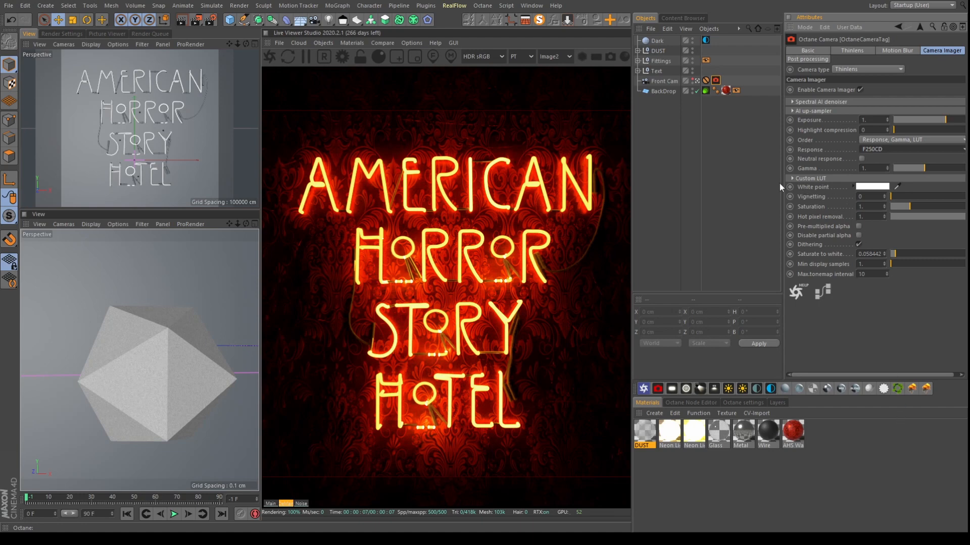
{"action": "left_click", "coordinate": [792, 179]}
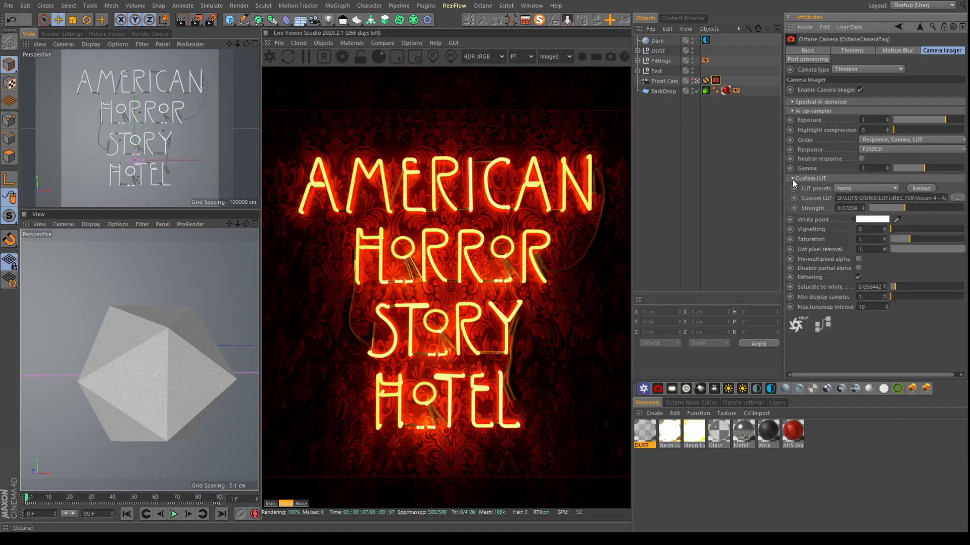
{"action": "left_click", "coordinate": [864, 198]}
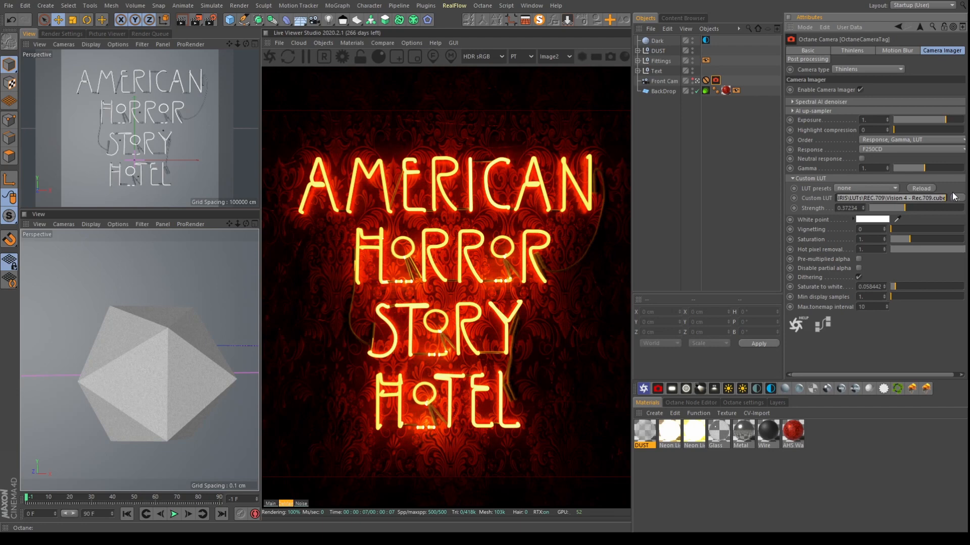
Try higher values for the custom LUT strength and Saturate to white, undoing each change
{"action": "left_click_drag", "start_coordinate": [905, 208], "coordinate": [937, 213]}
{"action": "key", "text": "ctrl+z"}
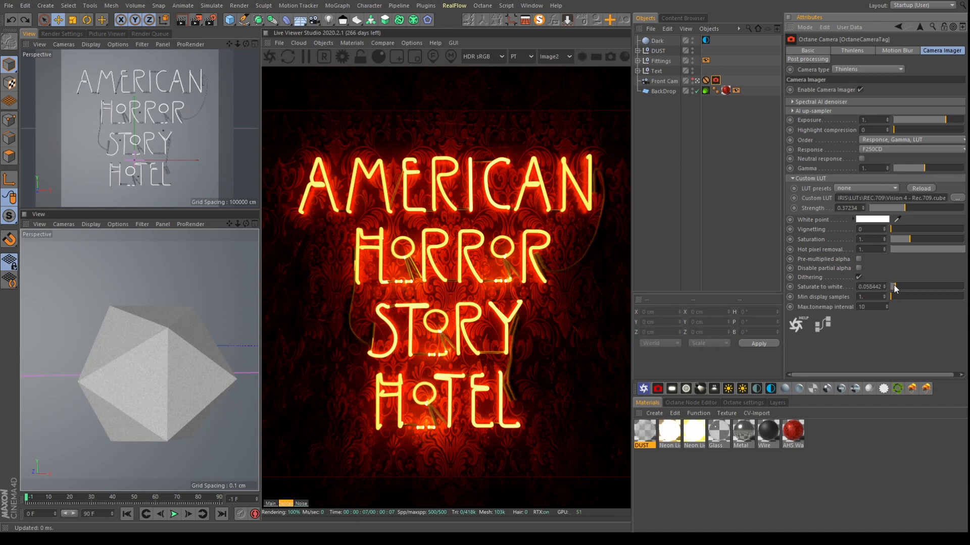
{"action": "left_click_drag", "start_coordinate": [897, 284], "coordinate": [960, 286]}
{"action": "key", "text": "ctrl+z"}
Switch the Octane camera's post processing off and on repeatedly to compare the render with and without bloom and glare
{"action": "left_click", "coordinate": [818, 60]}
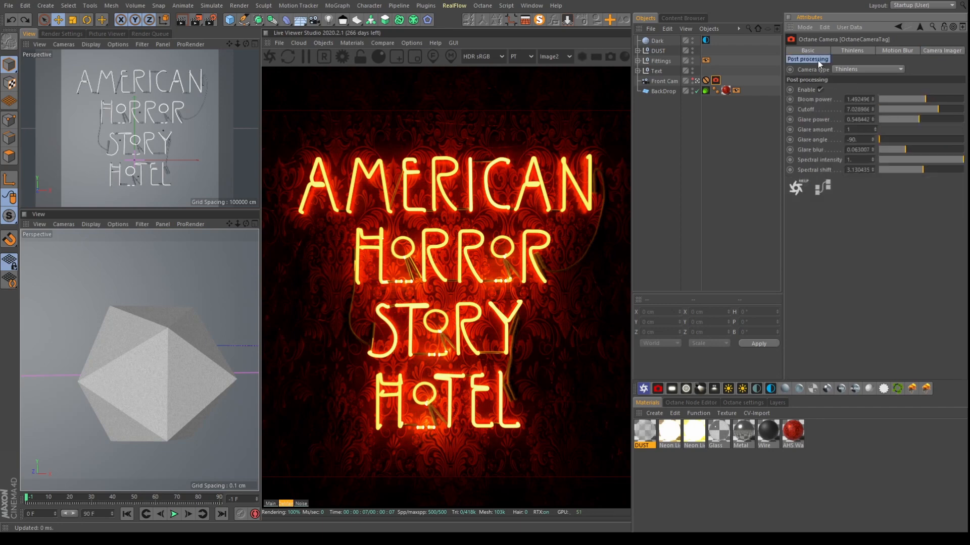
{"action": "left_click", "coordinate": [820, 89]}
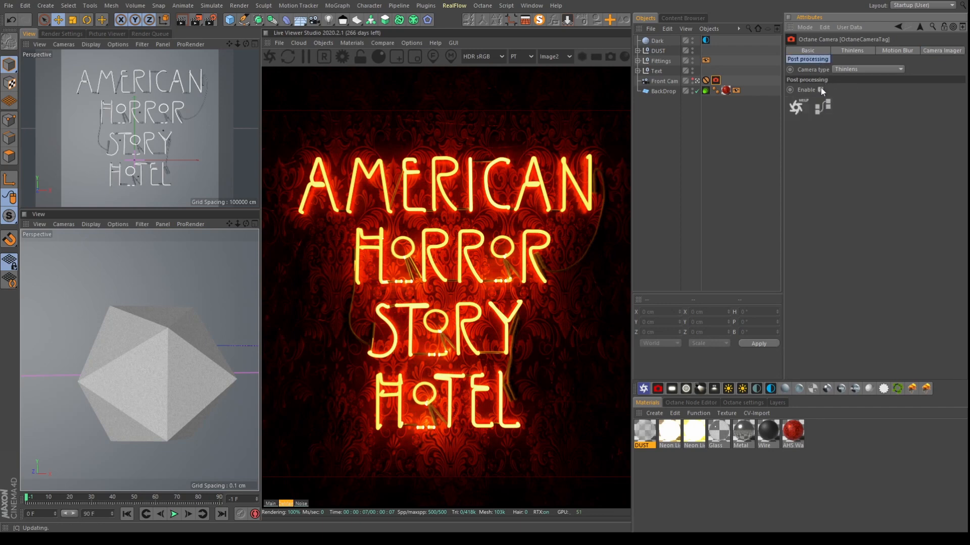
{"action": "left_click", "coordinate": [820, 89]}
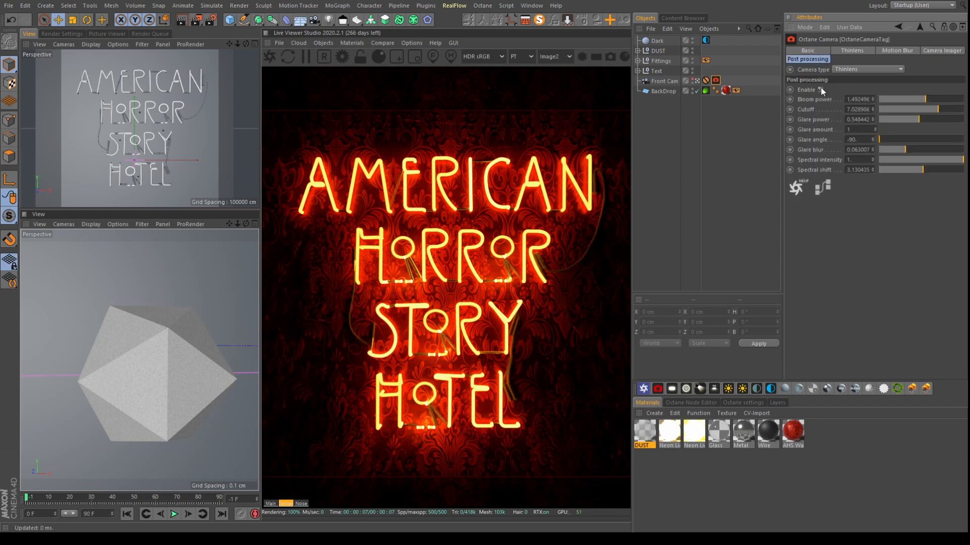
{"action": "left_click", "coordinate": [820, 90]}
{"action": "left_click", "coordinate": [821, 89]}
{"action": "left_click", "coordinate": [820, 90]}
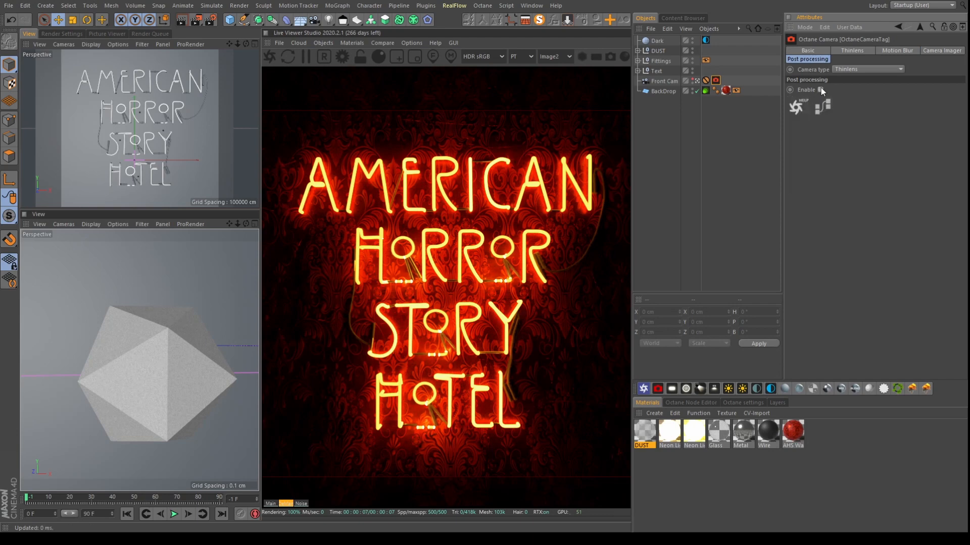
{"action": "left_click", "coordinate": [821, 89]}
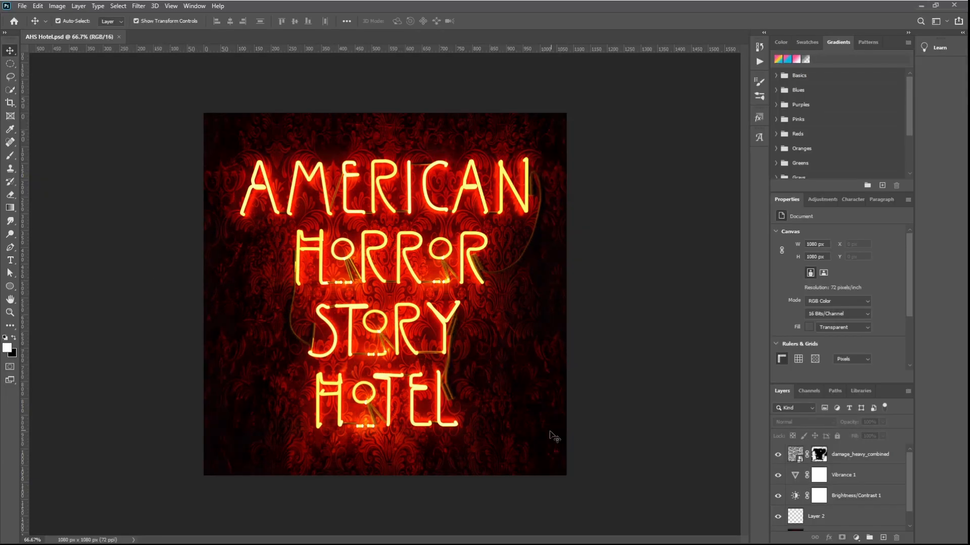
In AHS Hotel.psd in Photoshop, compare the image with Layer 2 hidden and shown, and select the base render in Layer 1
{"action": "left_click_drag", "start_coordinate": [910, 465], "coordinate": [905, 505]}
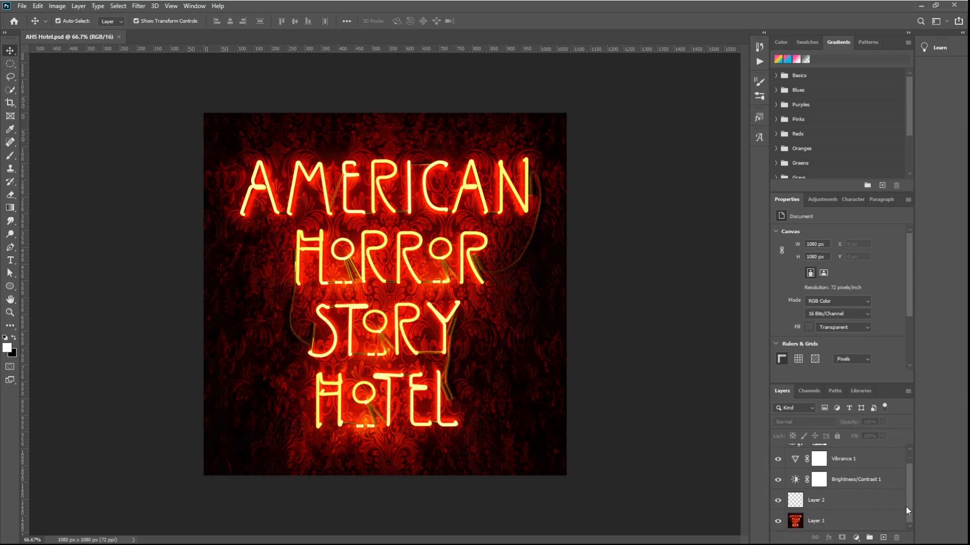
{"action": "left_click", "coordinate": [778, 502]}
{"action": "left_click", "coordinate": [778, 502]}
{"action": "left_click", "coordinate": [845, 523]}
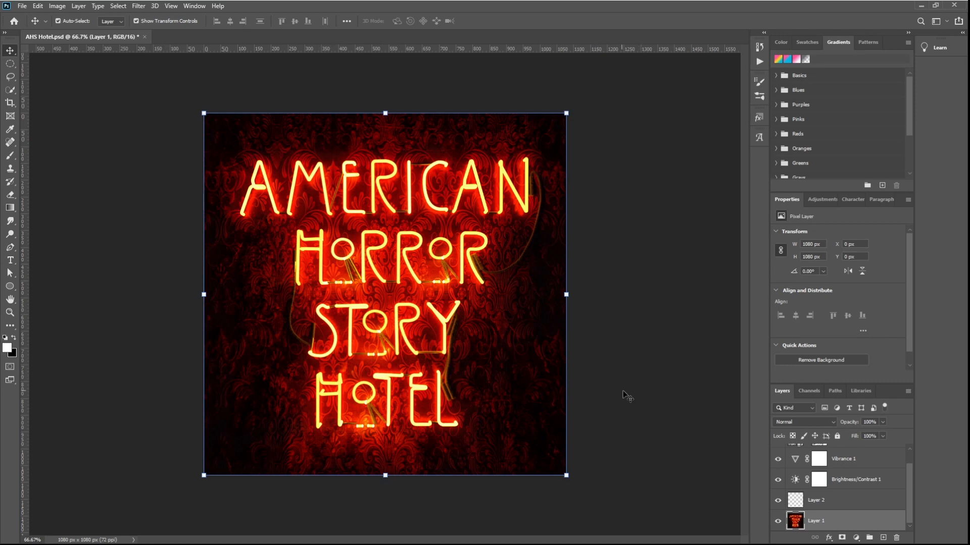
Inspect the settings of the Vibrance 1 and Brightness/Contrast 1 adjustment layers
{"action": "left_click_drag", "start_coordinate": [910, 481], "coordinate": [911, 469]}
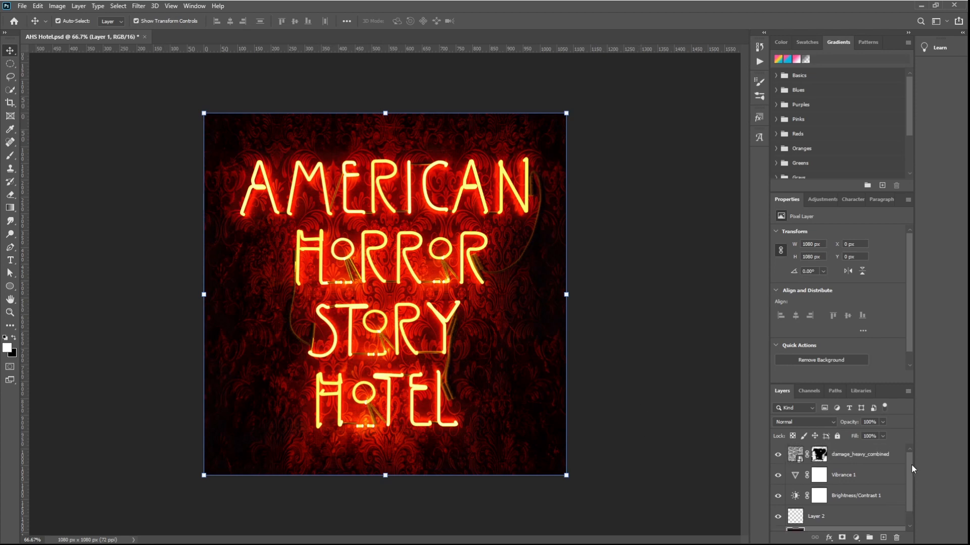
{"action": "left_click", "coordinate": [850, 477]}
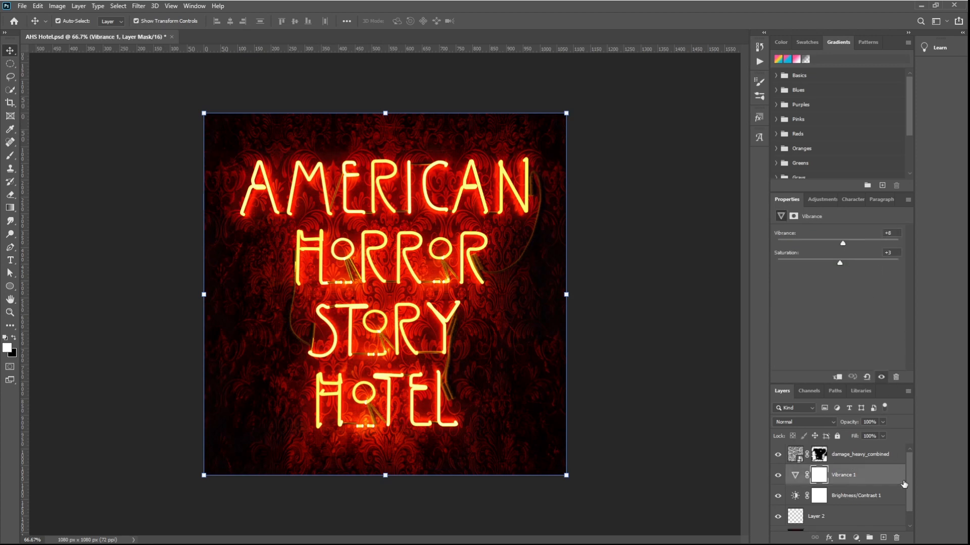
{"action": "left_click", "coordinate": [849, 500]}
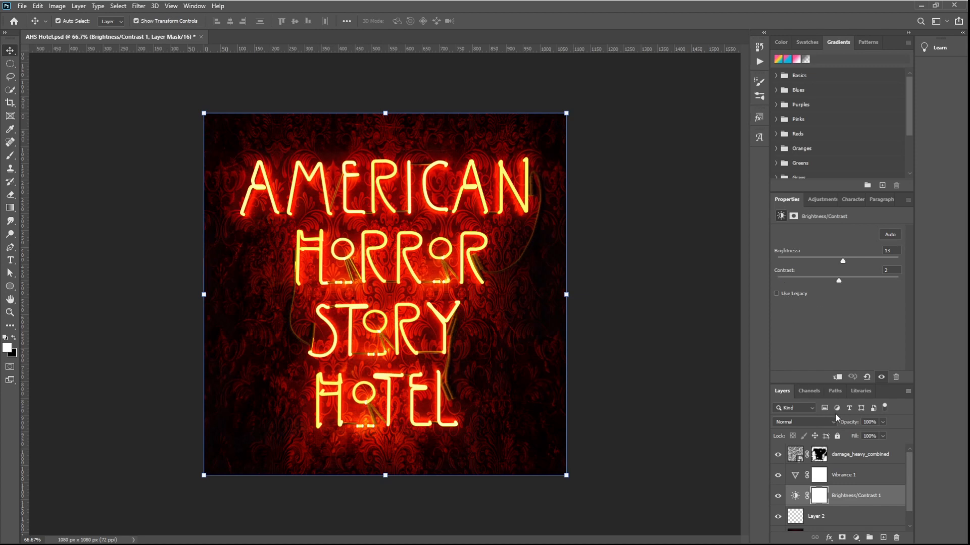
Compare the image with and without the damage_heavy_combined layer, and view its smart object source texture before closing it
{"action": "left_click", "coordinate": [869, 463]}
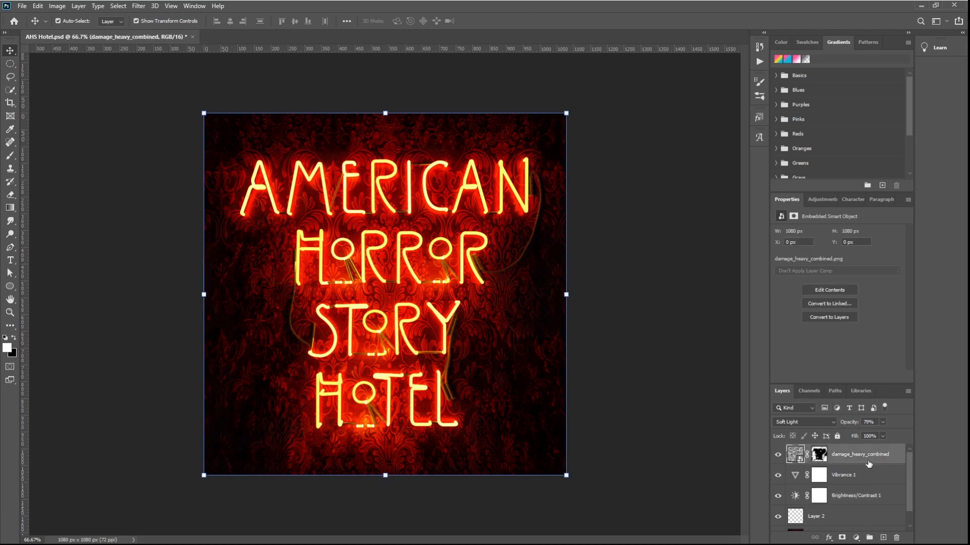
{"action": "left_click", "coordinate": [778, 454]}
{"action": "left_click", "coordinate": [778, 454]}
{"action": "double_click", "coordinate": [794, 456]}
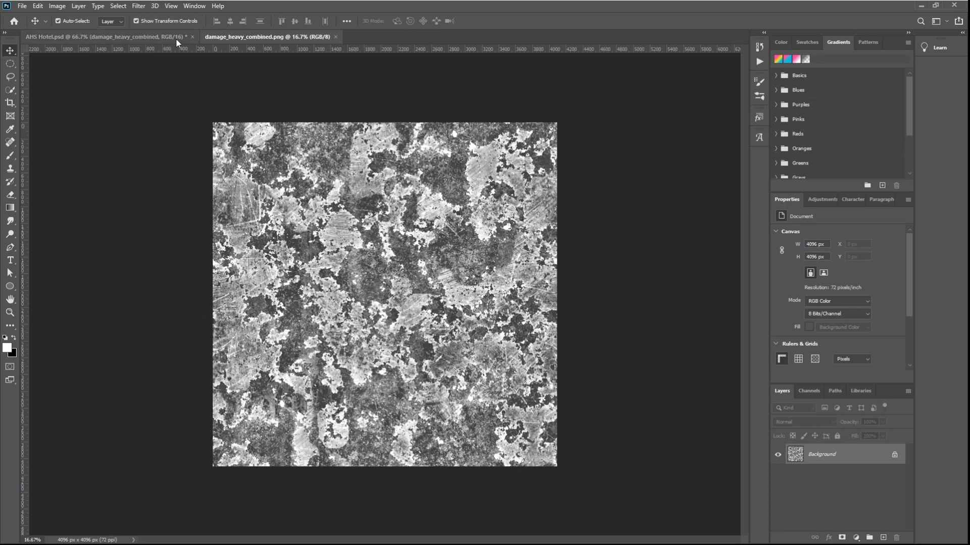
{"action": "left_click", "coordinate": [336, 37]}
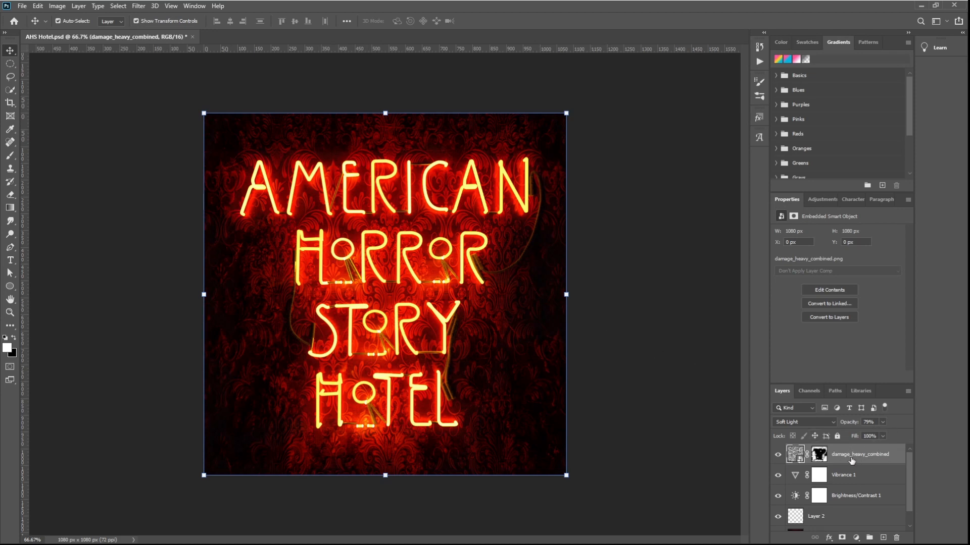
Hide and show the damage_heavy_combined layer repeatedly to examine how the grunge texture affects the wallpaper
{"action": "left_click", "coordinate": [778, 457]}
{"action": "left_click", "coordinate": [778, 456]}
{"action": "left_click", "coordinate": [778, 456]}
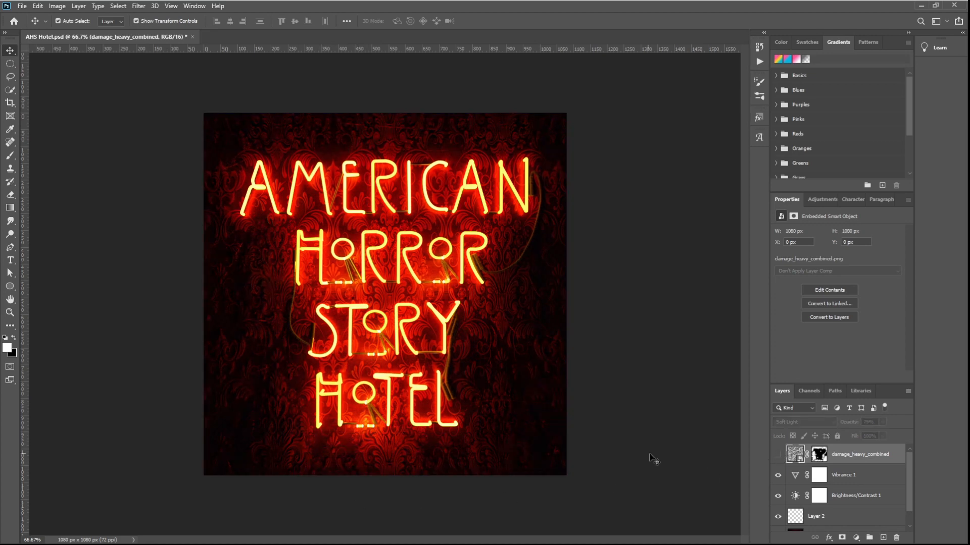
{"action": "left_click", "coordinate": [779, 455]}
{"action": "left_click", "coordinate": [778, 455]}
{"action": "left_click", "coordinate": [778, 455]}
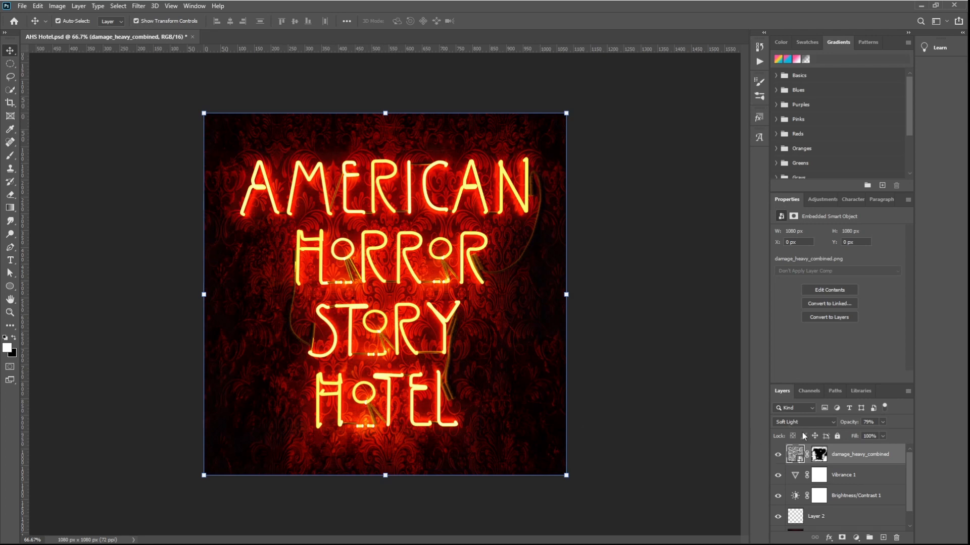
Select the layer mask of damage_heavy_combined and toggle the layer's visibility to compare the masked damage effect
{"action": "left_click", "coordinate": [819, 455]}
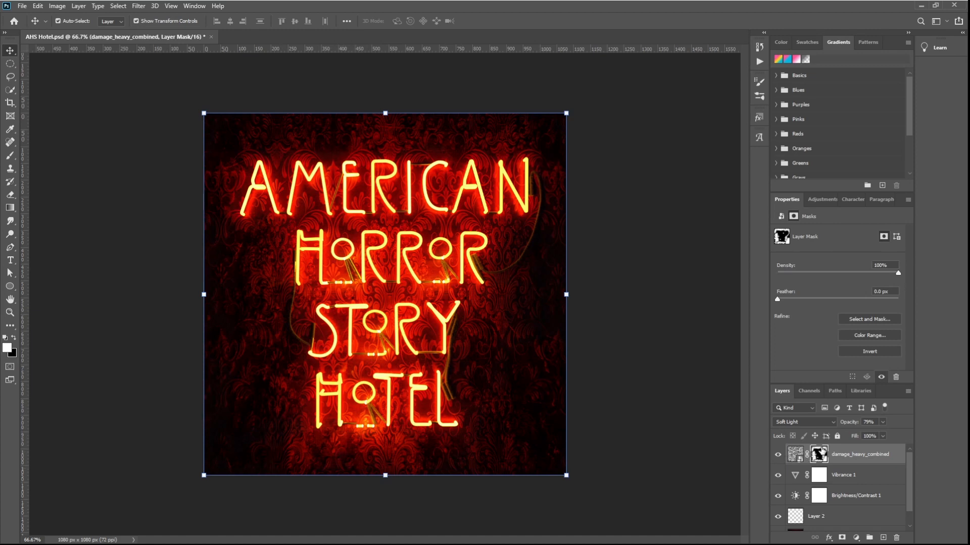
{"action": "left_click", "coordinate": [778, 455]}
{"action": "left_click", "coordinate": [778, 455]}
{"action": "left_click", "coordinate": [778, 455]}
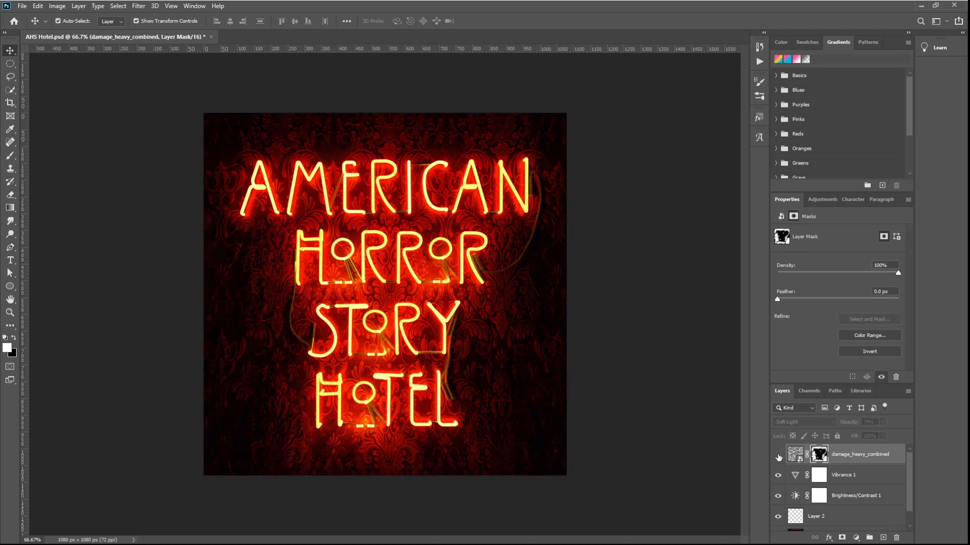